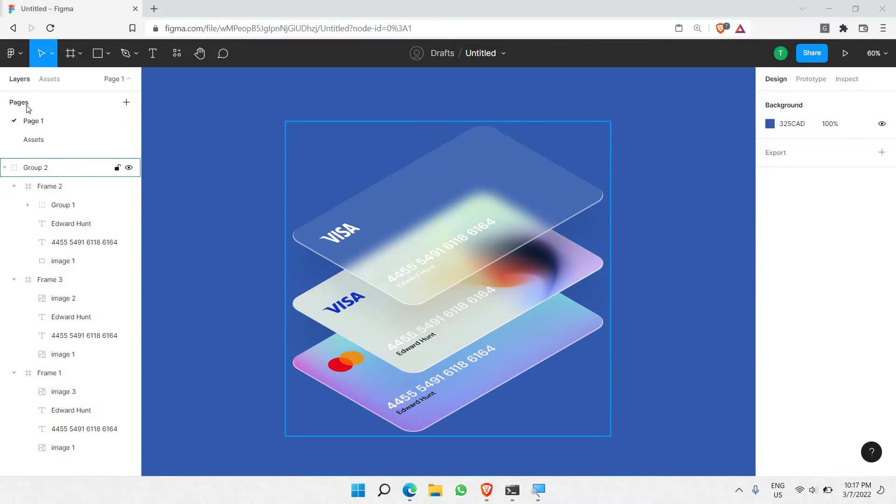
# - Collapse every layer so the Layers panel shows only the Group 2 entry
pyautogui.hotkey('alt', 'l')
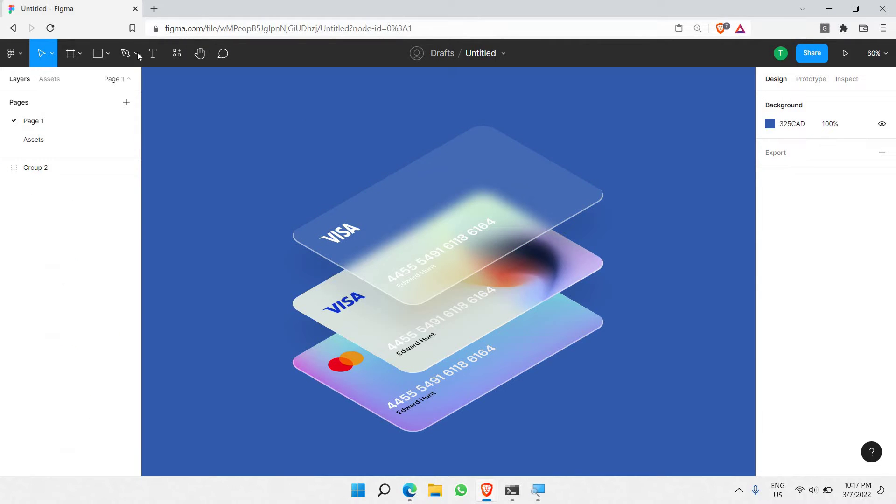
# - Add a page named Page 3 and set its canvas background to light grey ECECEC
pyautogui.click(128, 101)
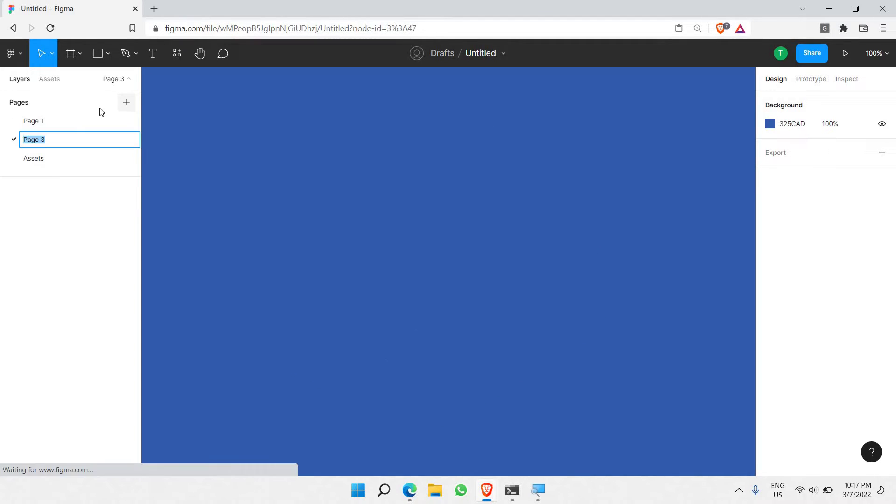
pyautogui.press('Return')
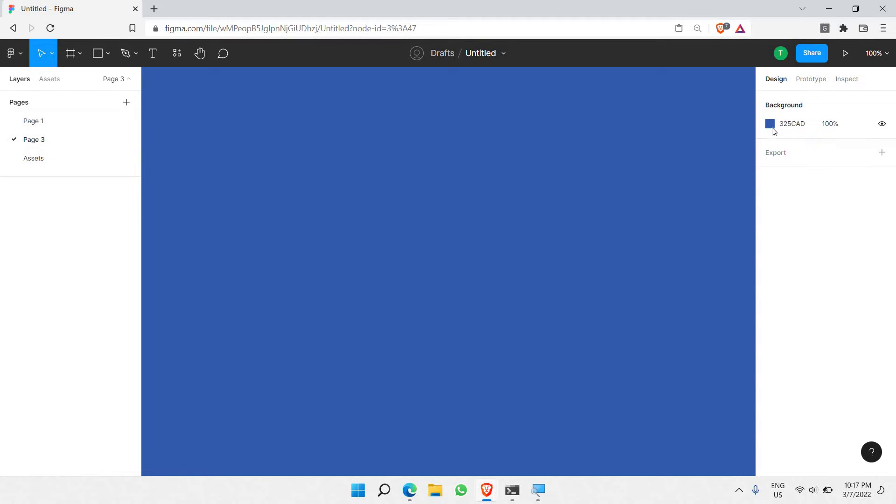
pyautogui.click(770, 125)
pyautogui.write('E1E1E1')
pyautogui.press('Return')
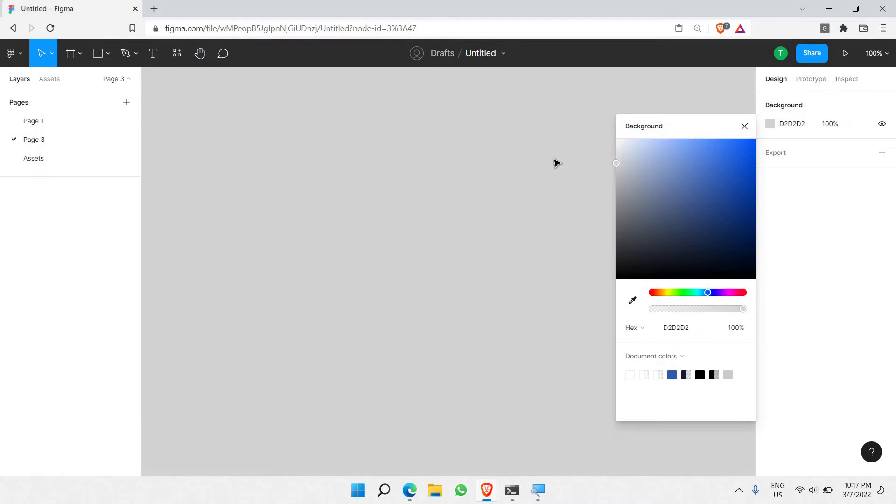
pyautogui.moveTo(554, 159); pyautogui.dragTo(552, 150)
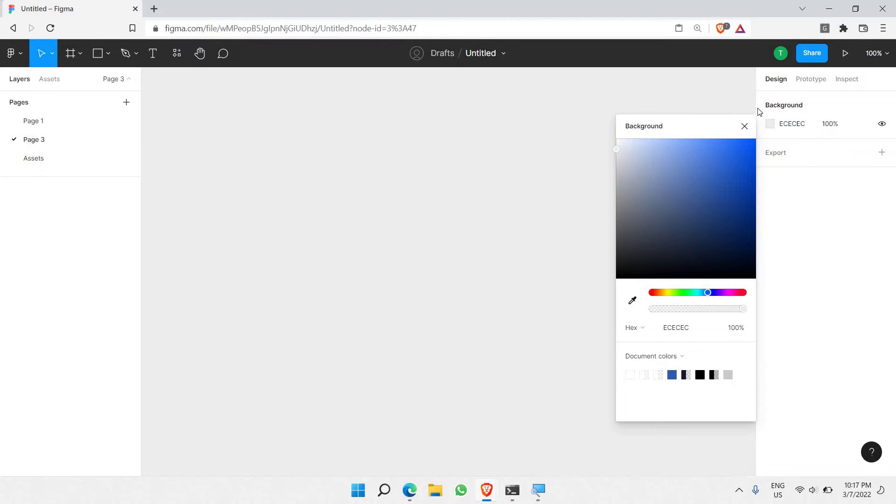
pyautogui.click(601, 157)
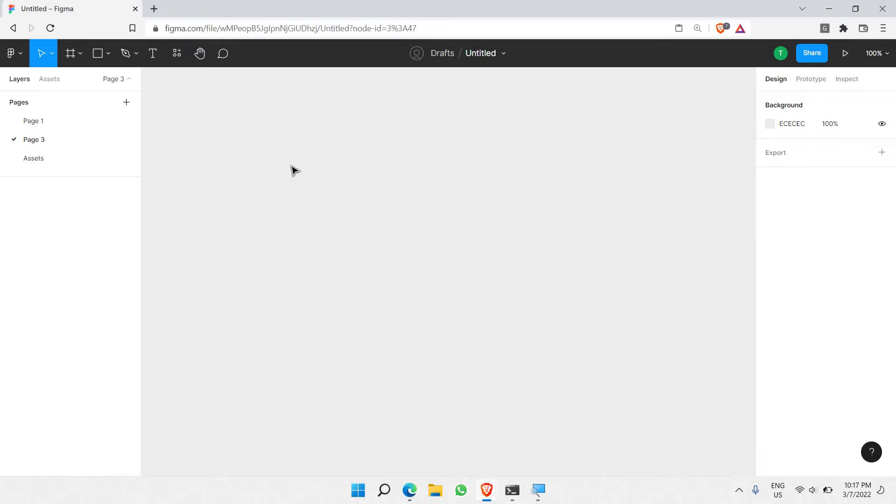
# - Inspect the VISA and Mastercard logos and two gradient images on Assets, then open a new browser tab
pyautogui.click(26, 160)
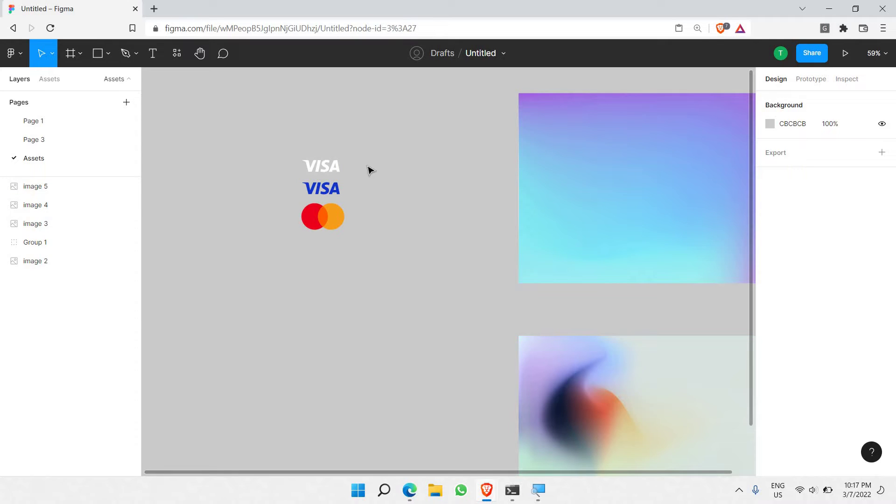
pyautogui.scroll(3, 330, 171)
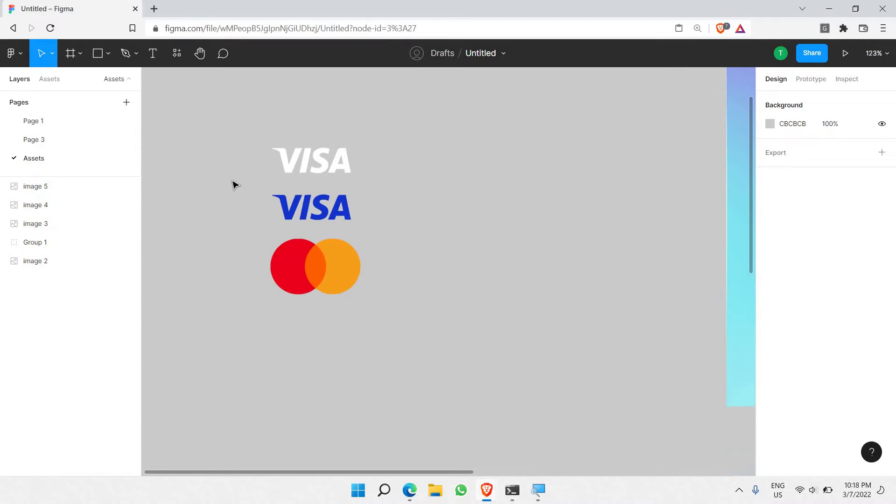
pyautogui.scroll(2, 234, 185)
pyautogui.hscroll(-2, 233, 187)
pyautogui.scroll(3, 339, 209)
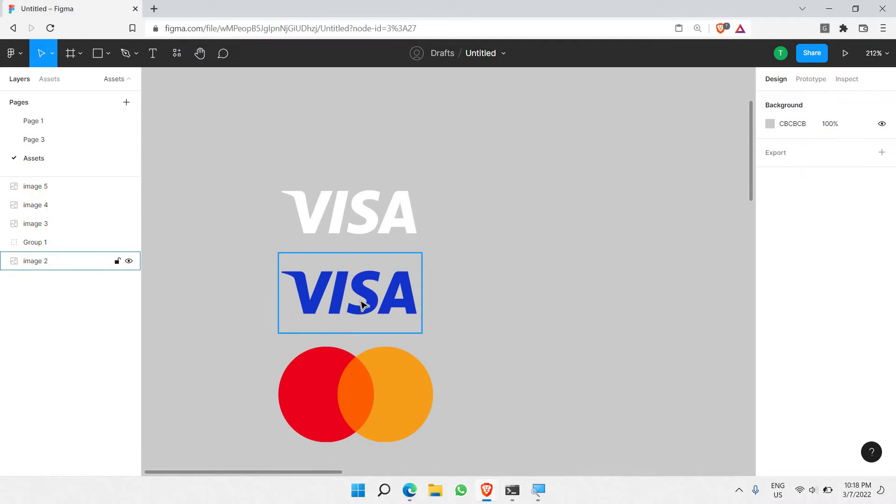
pyautogui.scroll(-3, 332, 297)
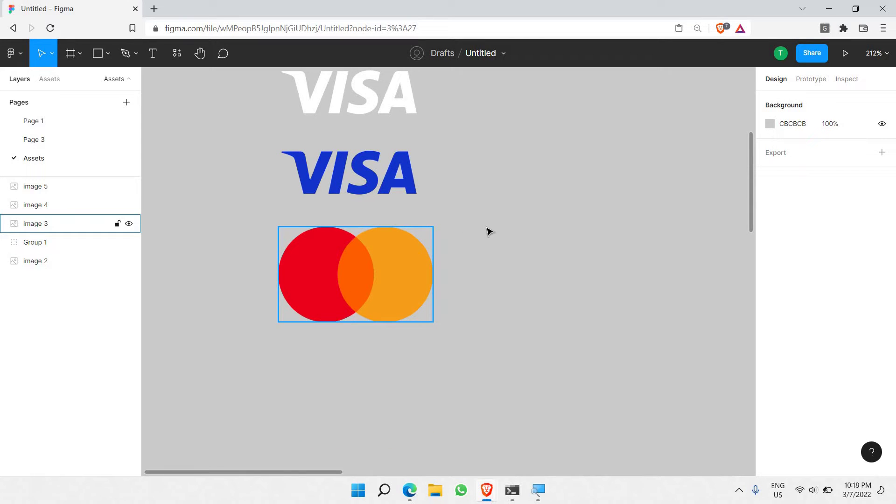
pyautogui.scroll(1, 462, 198)
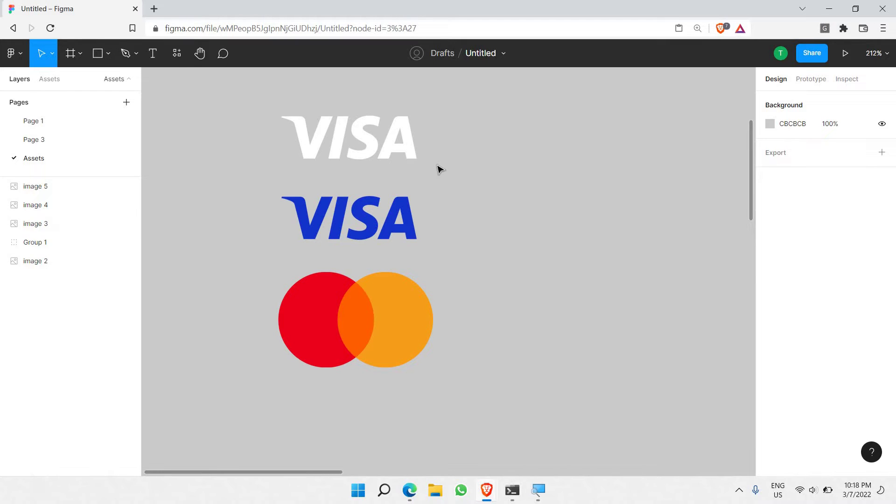
pyautogui.scroll(-10, 441, 169)
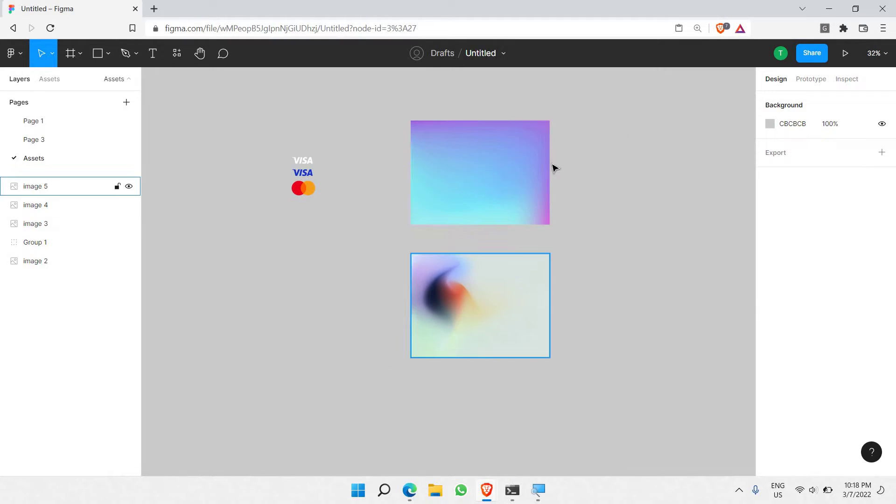
pyautogui.scroll(3, 549, 164)
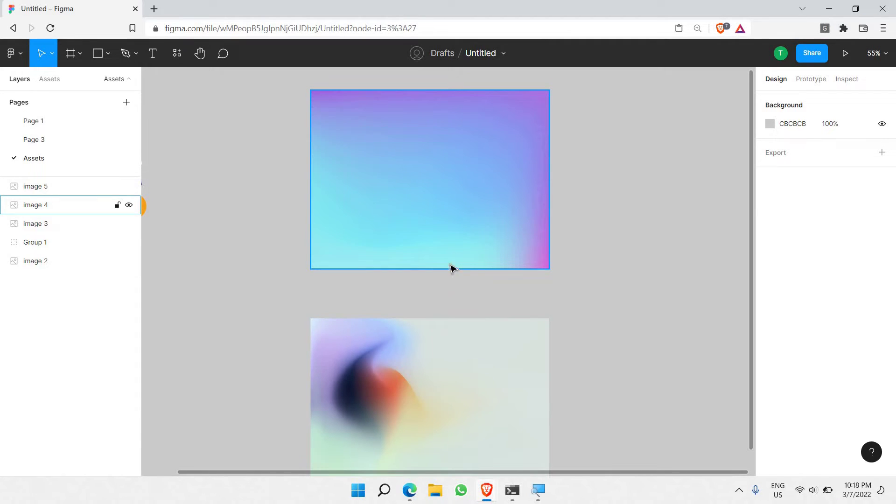
pyautogui.scroll(-3, 445, 280)
pyautogui.scroll(3, 408, 261)
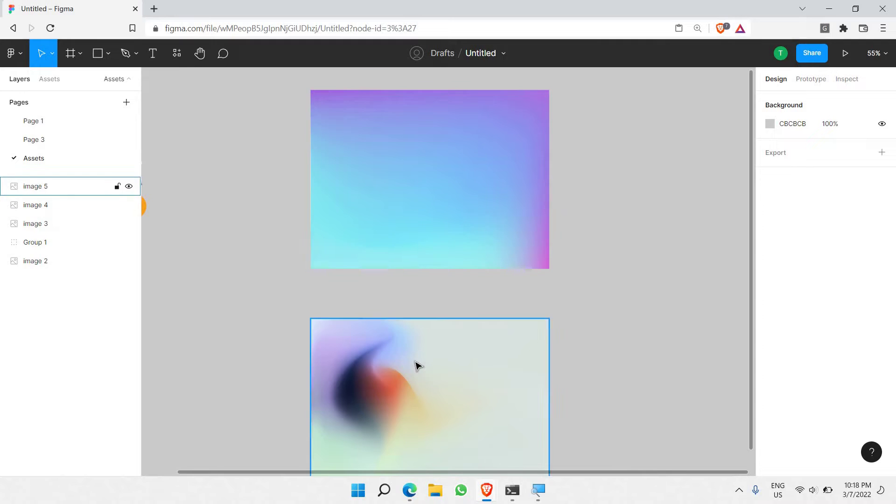
pyautogui.click(154, 9)
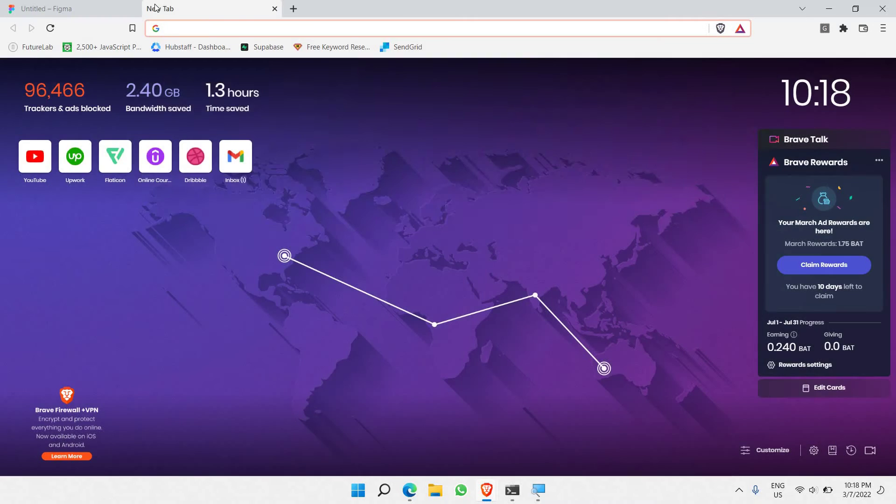
# - Search Google Images for 'mesh gradient' and preview the Free Mesh Gradient Collection image
pyautogui.write('mesh gradient')
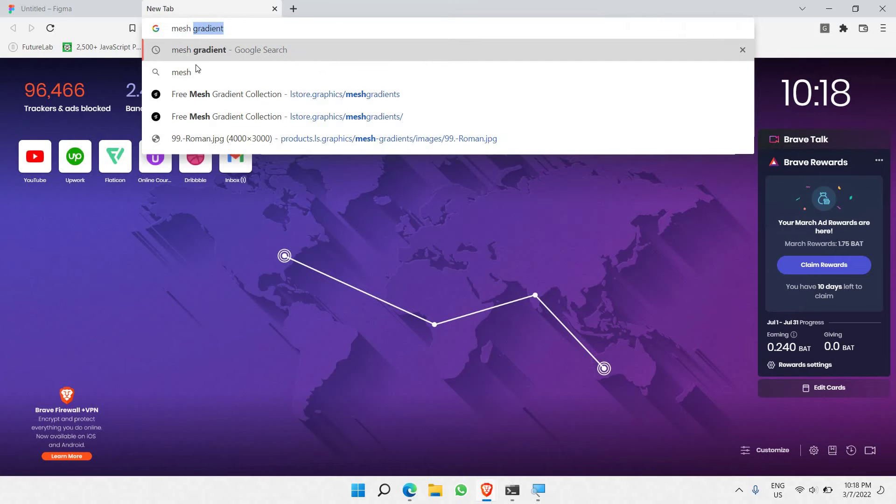
pyautogui.press('Return')
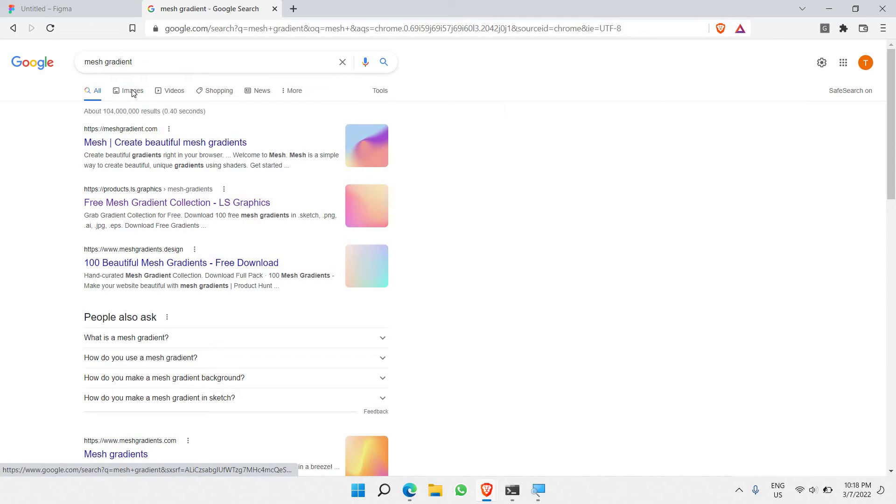
pyautogui.click(132, 91)
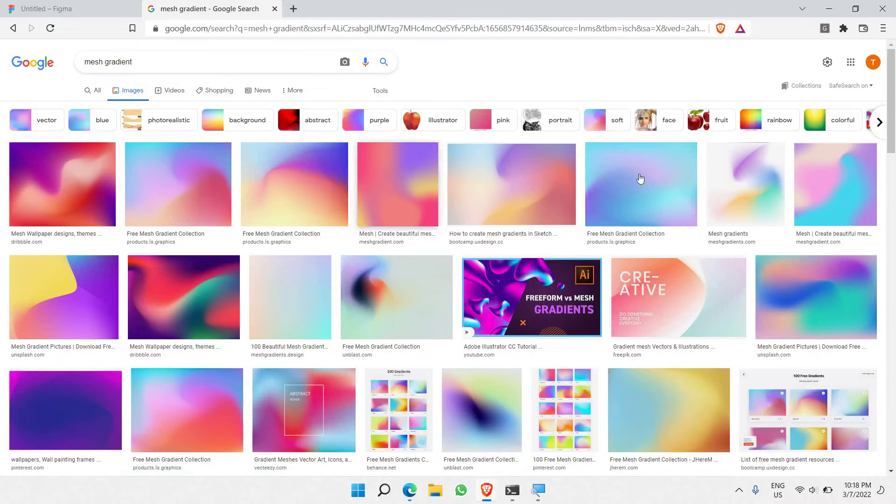
pyautogui.click(412, 296)
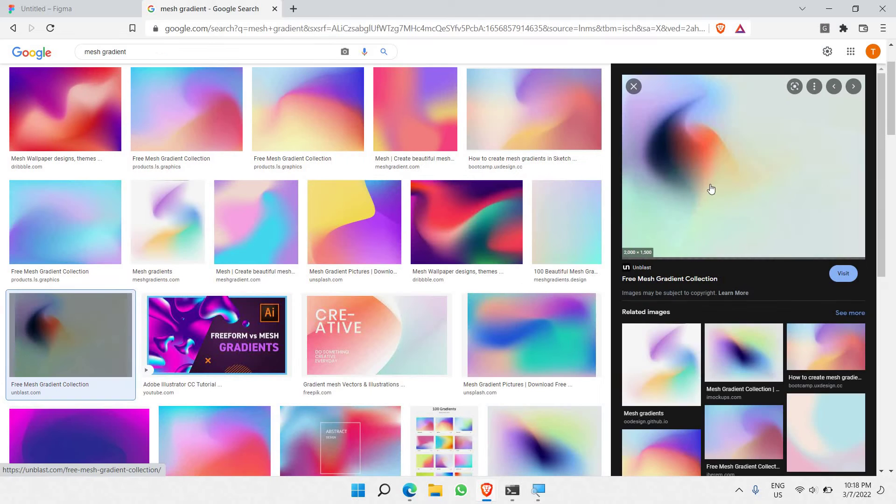
# - Compare the results with the Figma file, browse more mesh gradients, then close the search tab
pyautogui.click(107, 6)
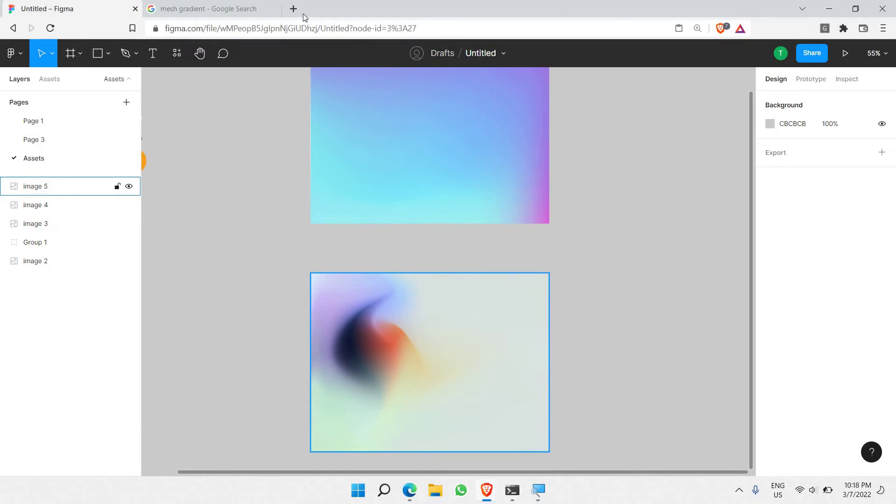
pyautogui.click(210, 8)
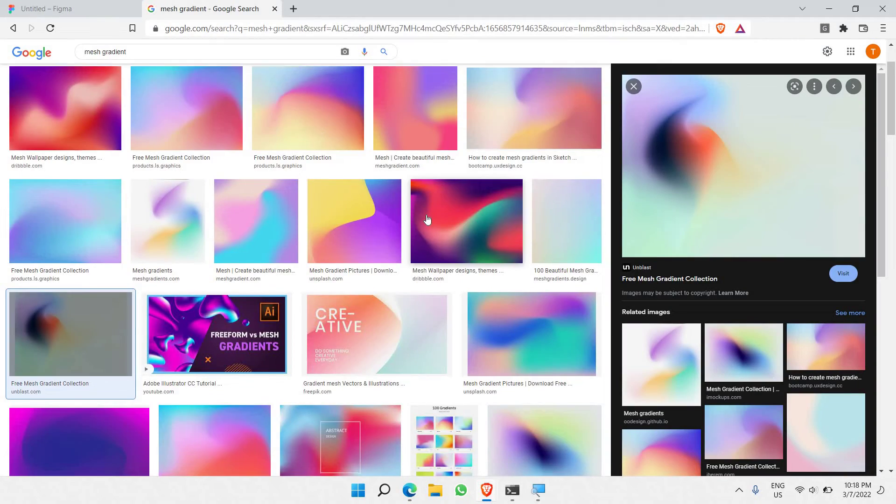
pyautogui.scroll(-20, 427, 219)
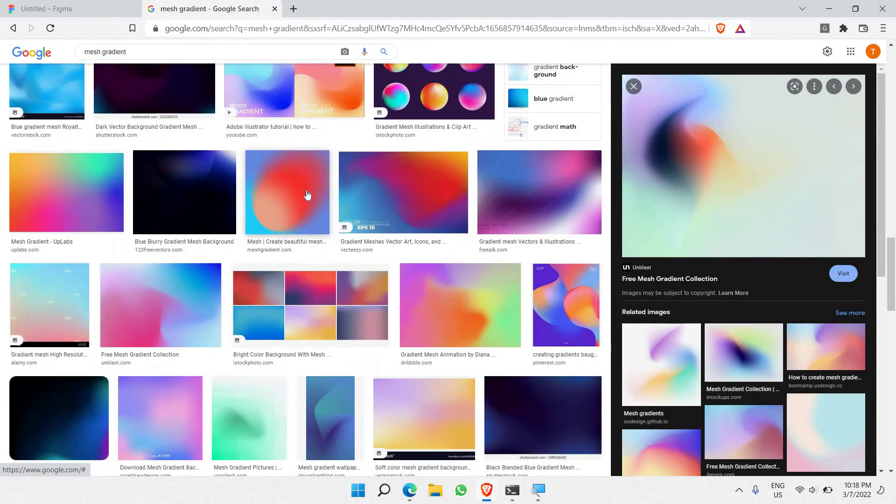
pyautogui.scroll(-20, 307, 195)
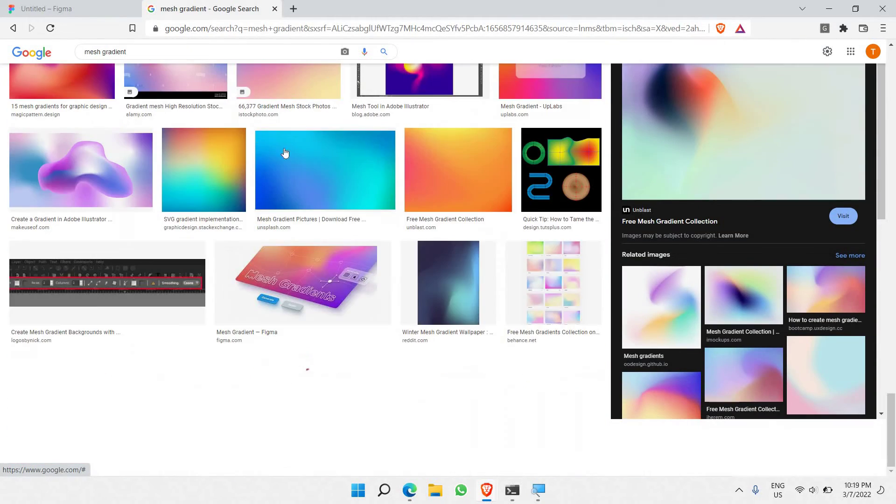
pyautogui.scroll(15, 282, 161)
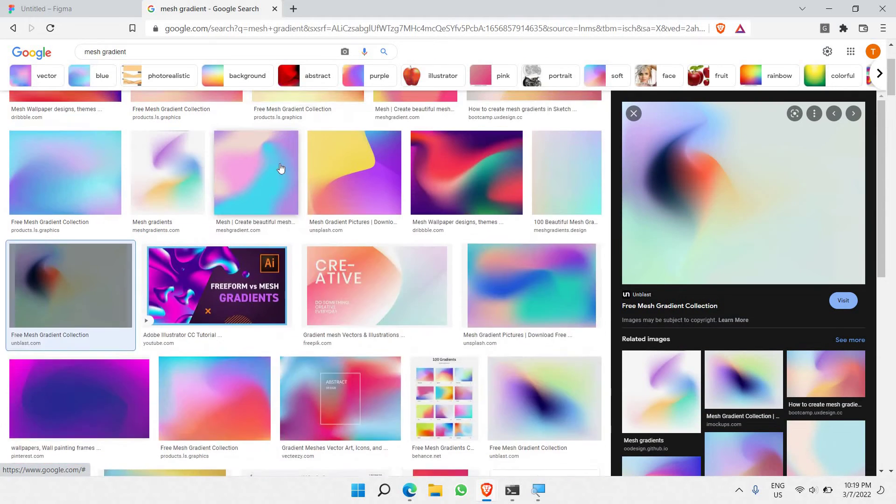
pyautogui.scroll(3, 281, 168)
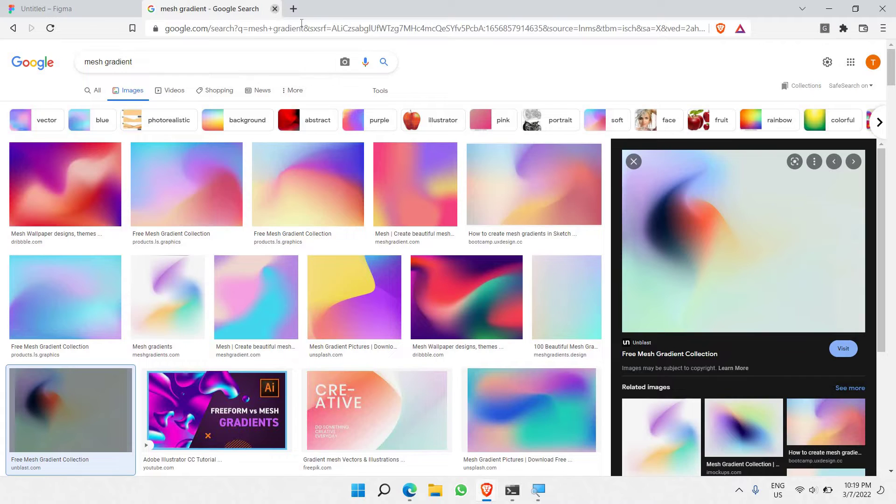
pyautogui.click(274, 8)
pyautogui.scroll(3, 224, 179)
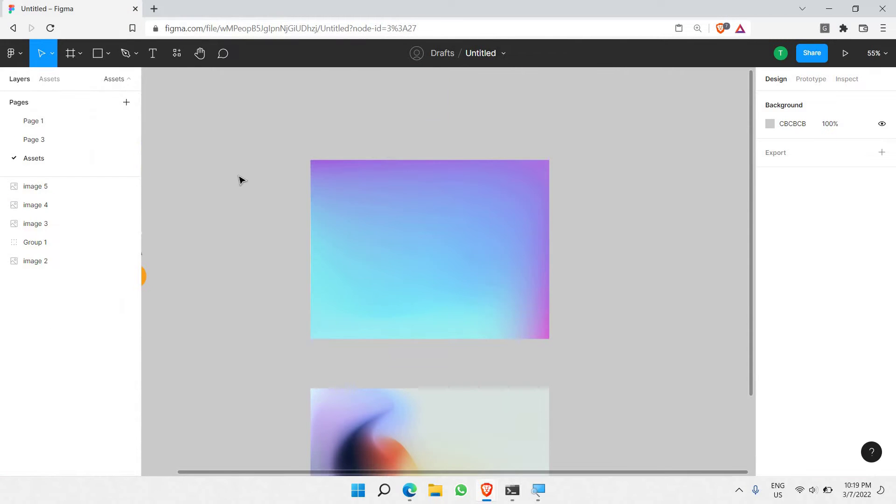
# - Switch to the empty Page 3 and change its name to 'New page'
pyautogui.scroll(-1, 238, 180)
pyautogui.hscroll(-5, 238, 179)
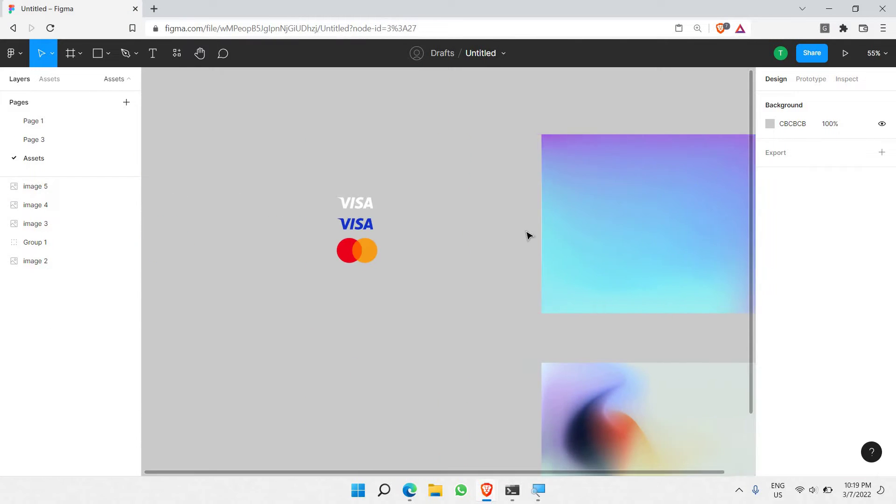
pyautogui.scroll(-3, 440, 206)
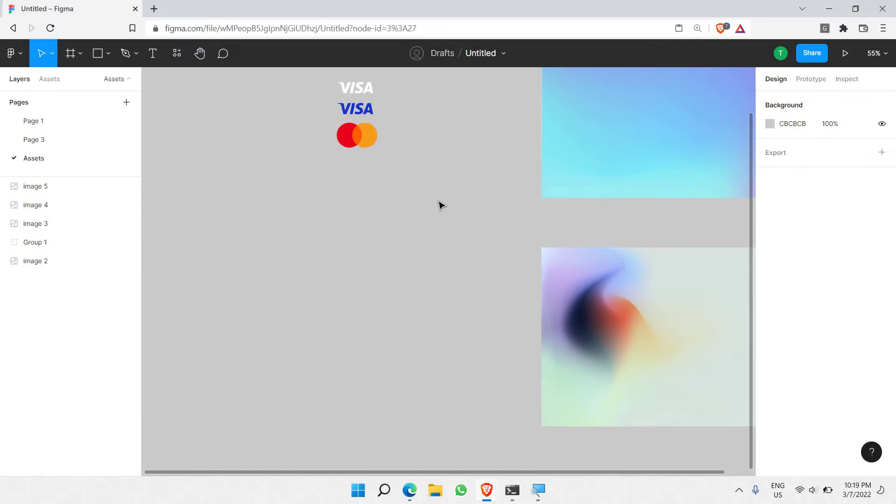
pyautogui.hscroll(-1, 440, 204)
pyautogui.scroll(3, 439, 203)
pyautogui.hscroll(1, 438, 204)
pyautogui.hscroll(2, 427, 200)
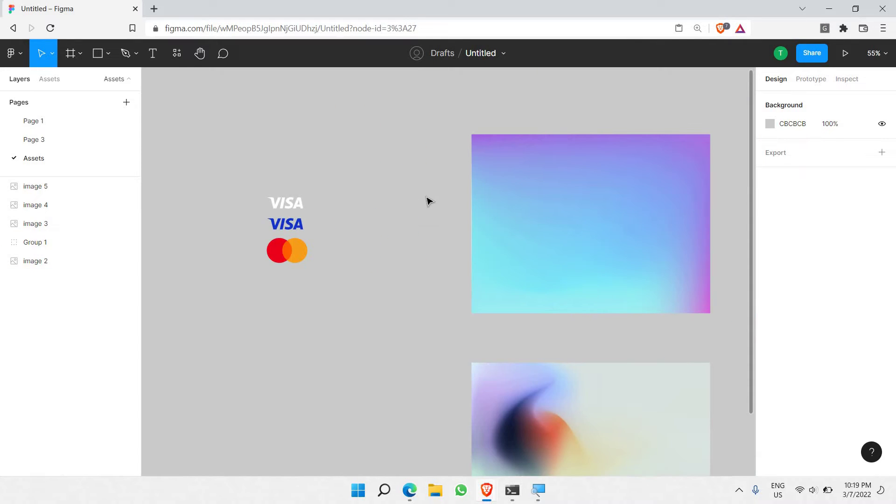
pyautogui.scroll(-1, 426, 200)
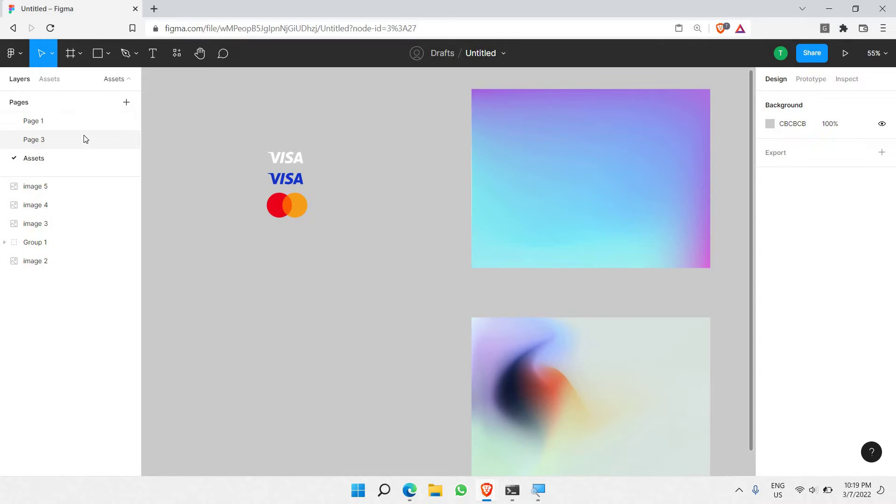
pyautogui.click(46, 144)
pyautogui.doubleClick(47, 145)
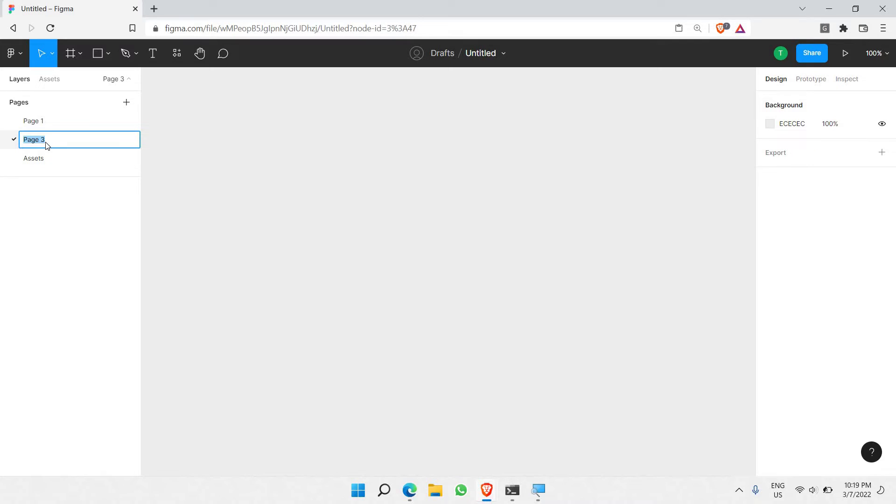
pyautogui.write('New page')
pyautogui.press('Return')
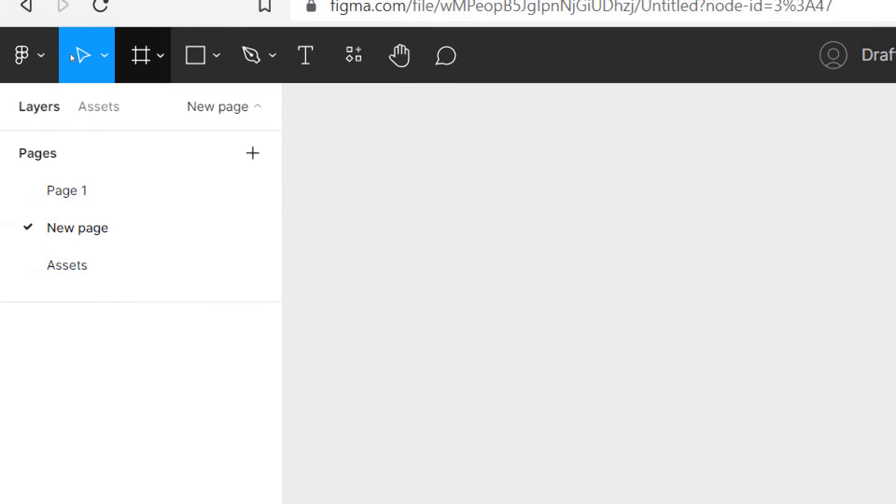
# - Draw Frame 1 on the canvas and size it to 650 × 420
pyautogui.press('f')
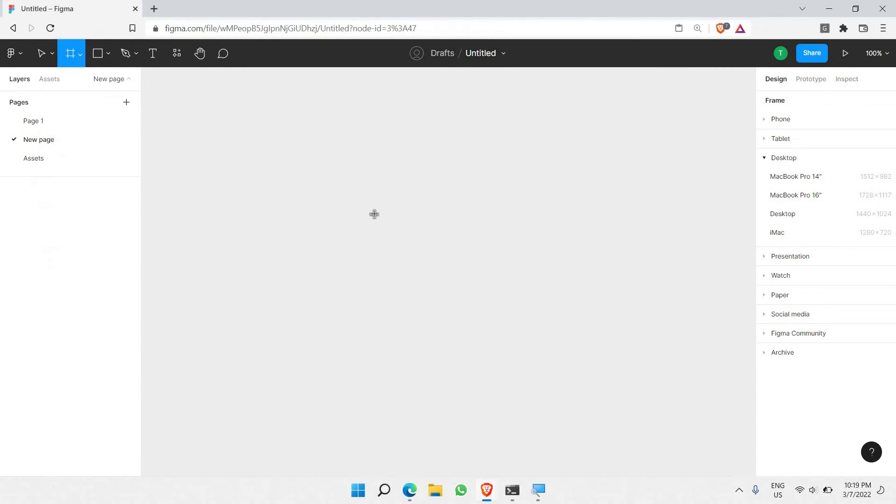
pyautogui.moveTo(332, 168); pyautogui.dragTo(580, 316)
pyautogui.moveTo(490, 236); pyautogui.dragTo(480, 245)
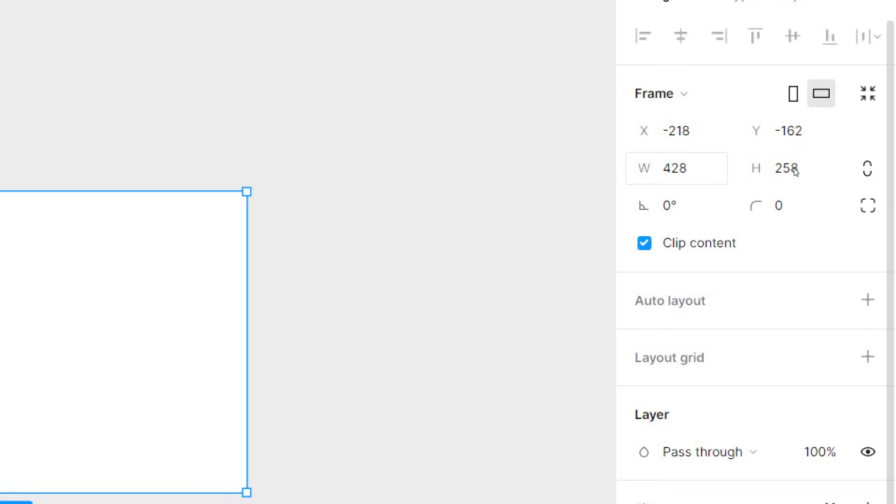
pyautogui.click(676, 168)
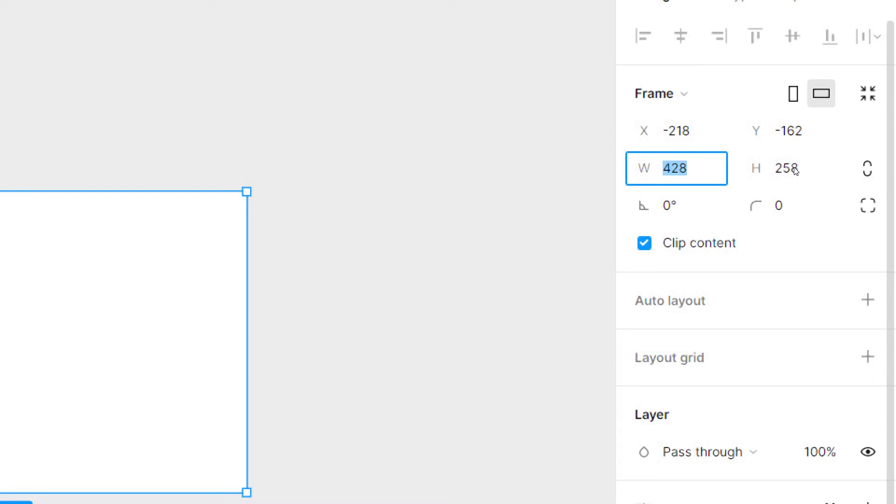
pyautogui.write('650')
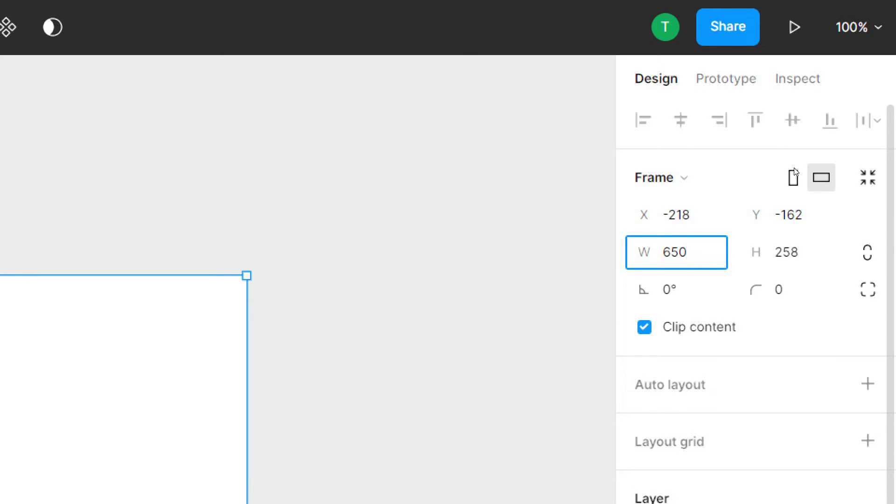
pyautogui.press('Tab')
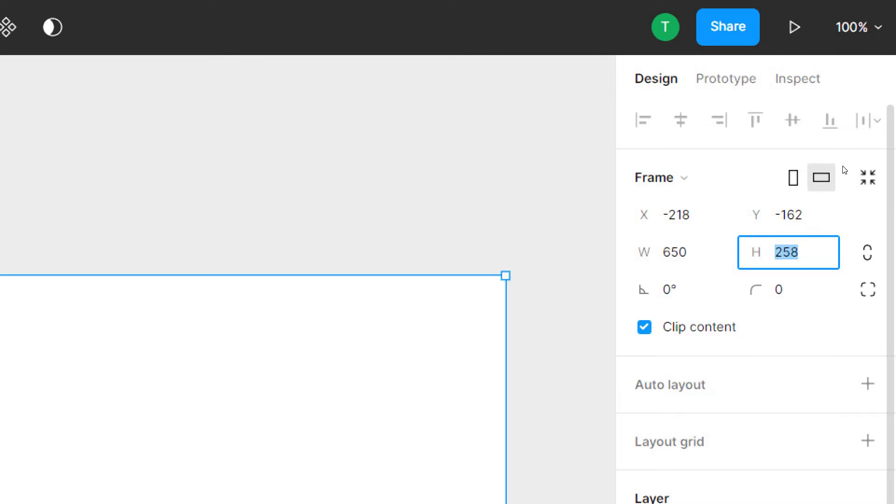
pyautogui.write('420')
pyautogui.press('Return')
pyautogui.hotkey('shift', '1')
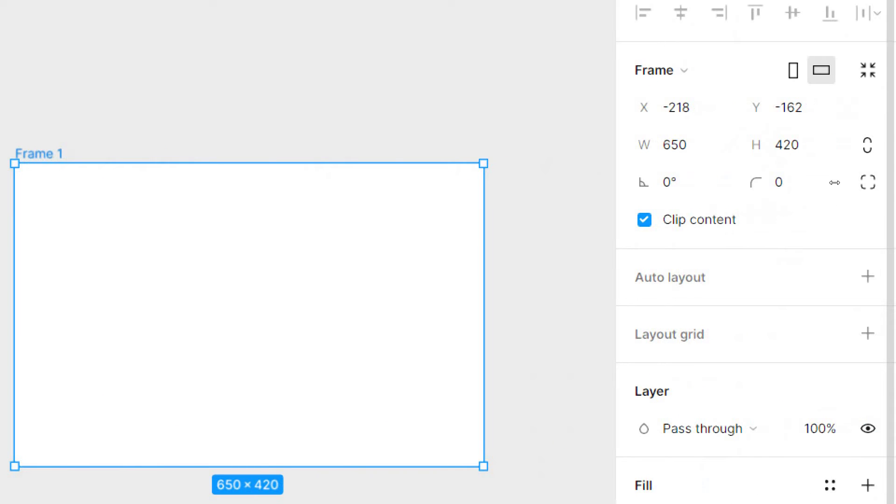
# - Give Frame 1 a 40 px corner radius
pyautogui.click(838, 183)
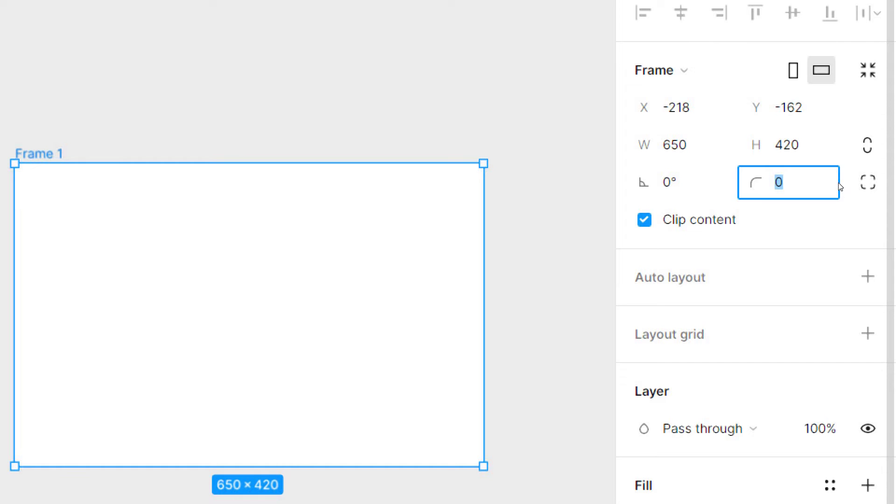
pyautogui.write('40')
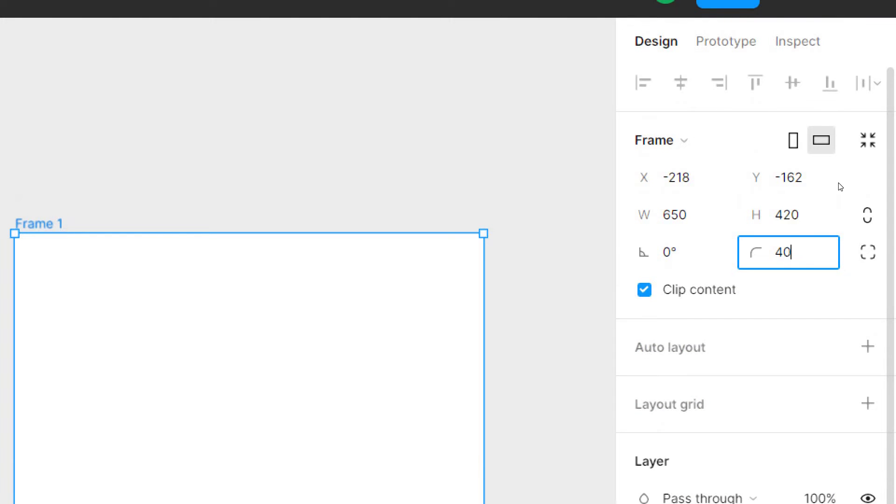
pyautogui.press('Return')
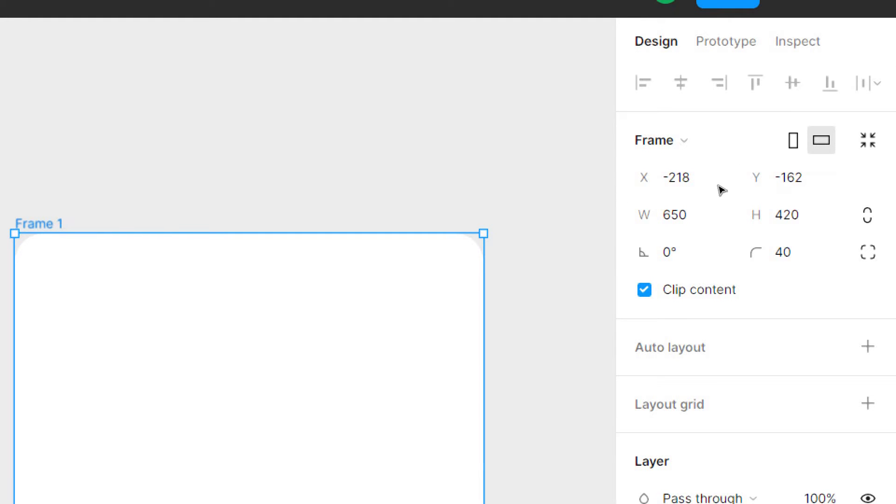
pyautogui.press('Escape')
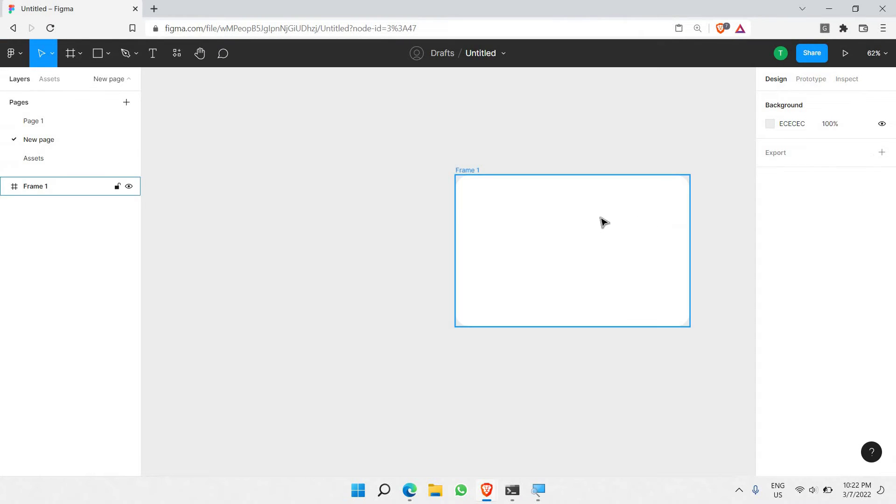
pyautogui.click(110, 409)
pyautogui.hscroll(3, 172, 387)
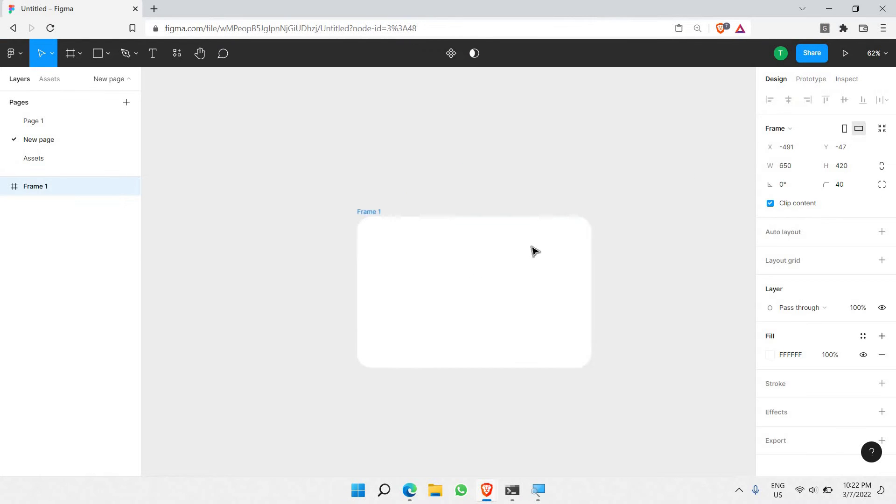
pyautogui.scroll(3, 535, 251)
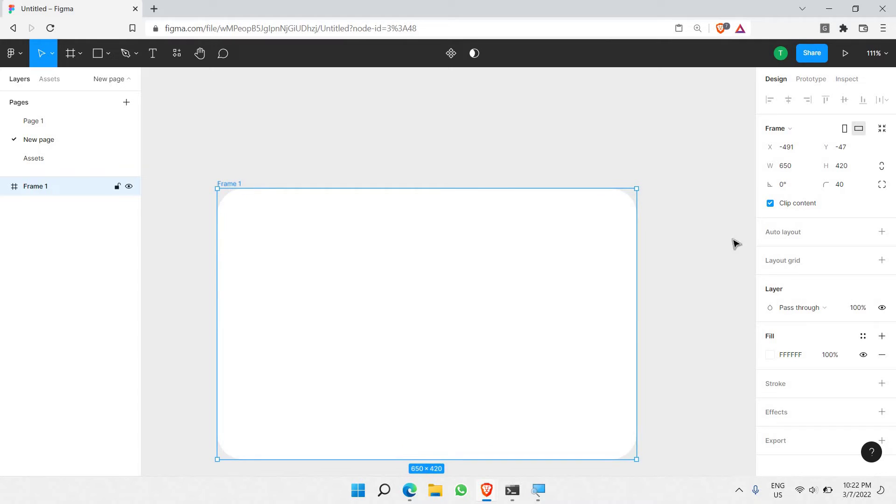
pyautogui.scroll(-1, 736, 243)
pyautogui.press('Escape')
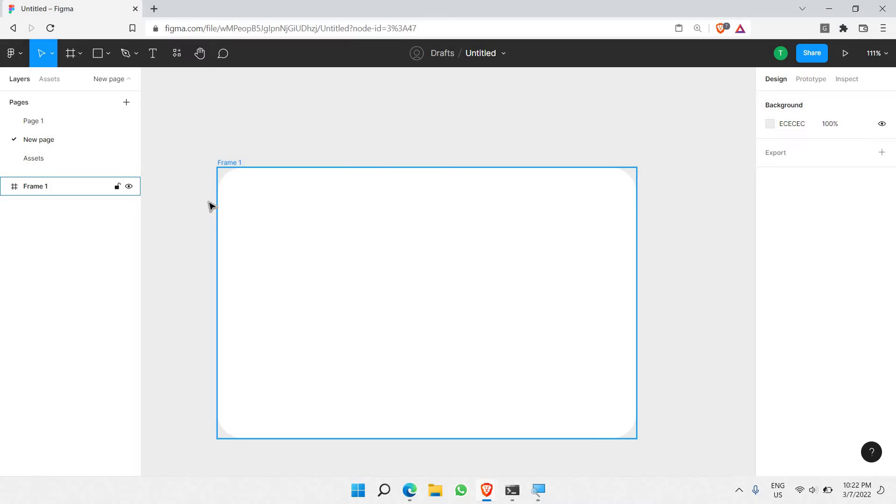
# - Copy the blurry gradient image 5 from Assets and paste it into Frame 1
pyautogui.click(49, 159)
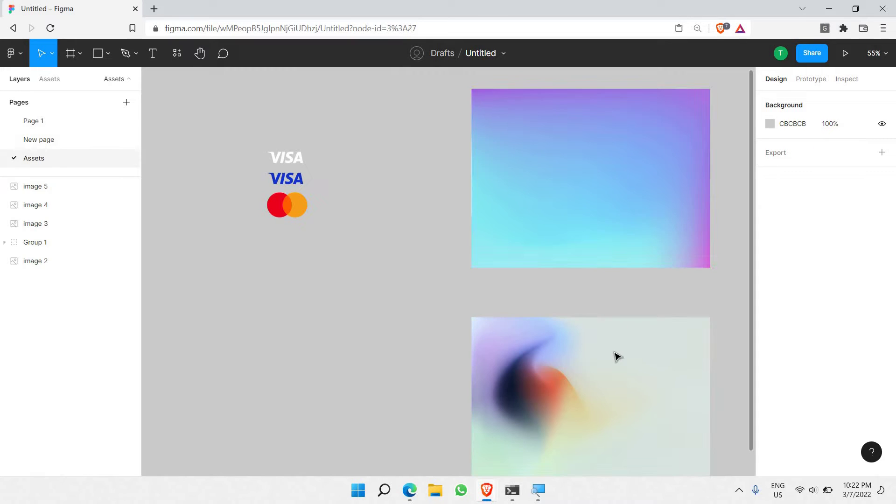
pyautogui.click(616, 358)
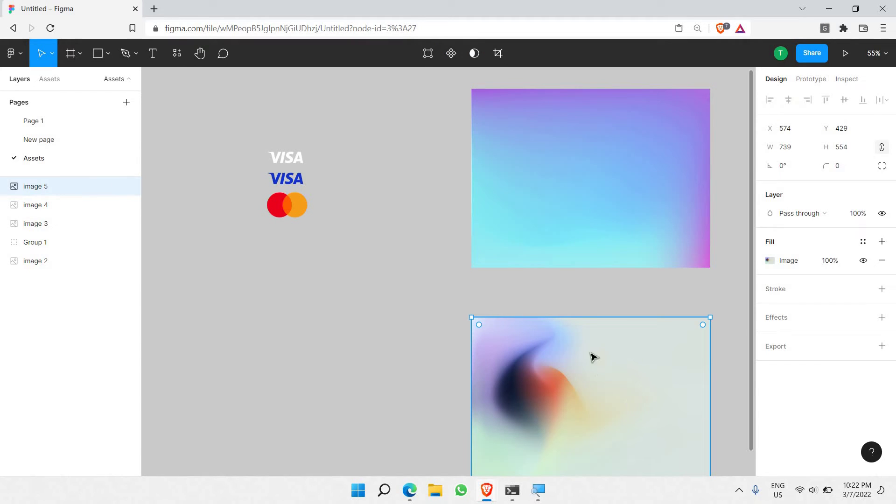
pyautogui.click(79, 136)
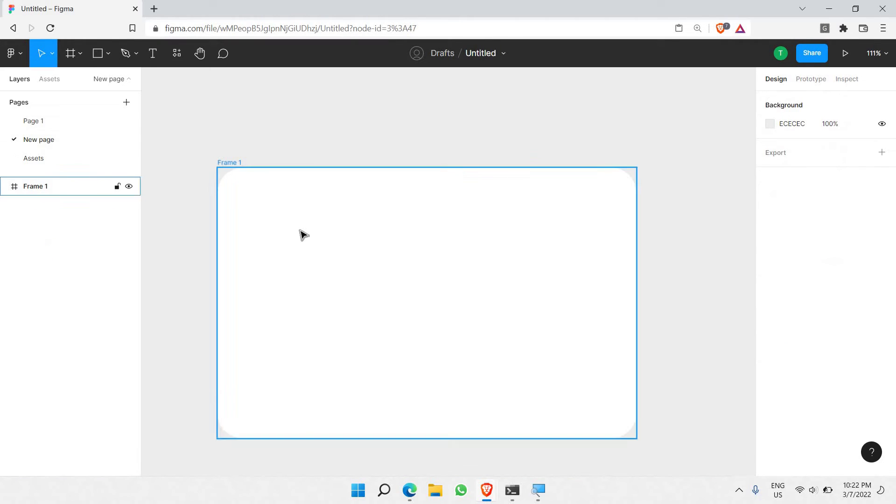
pyautogui.click(303, 234)
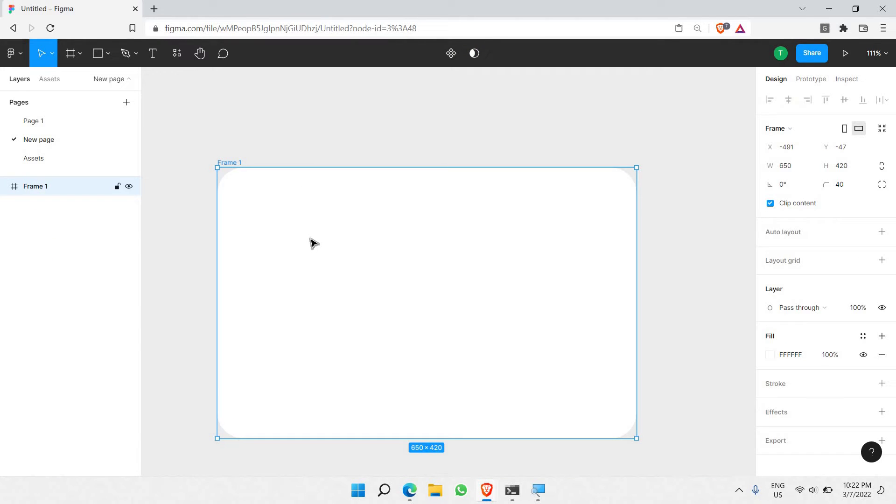
pyautogui.hotkey('ctrl', 'v')
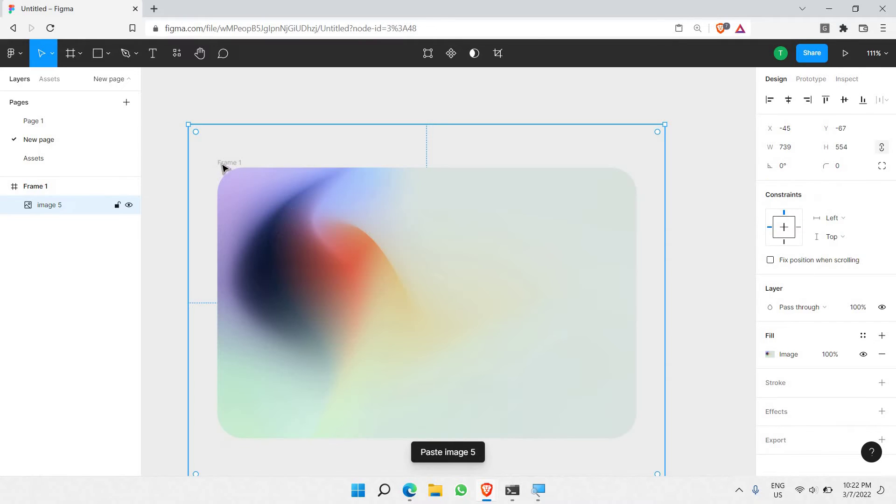
# - Rotate image 5 to 180° and resize it to 650 px wide
pyautogui.scroll(-3, 465, 178)
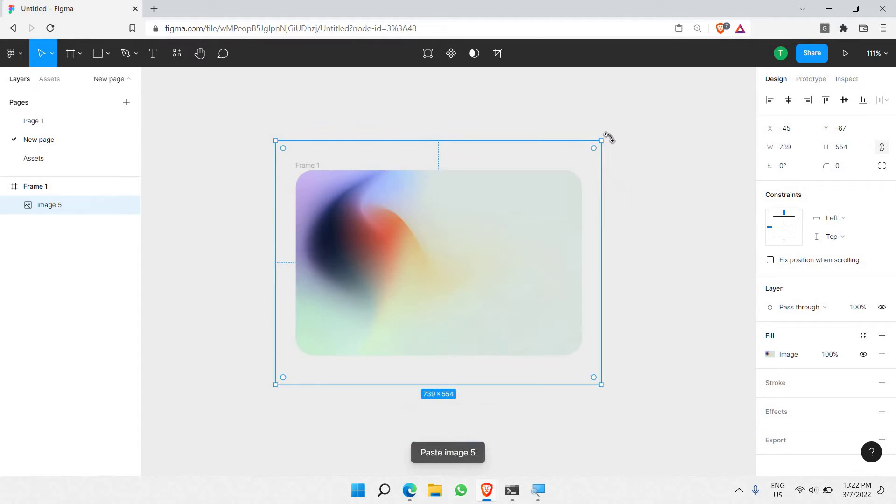
pyautogui.moveTo(570, 346); pyautogui.dragTo(301, 353)
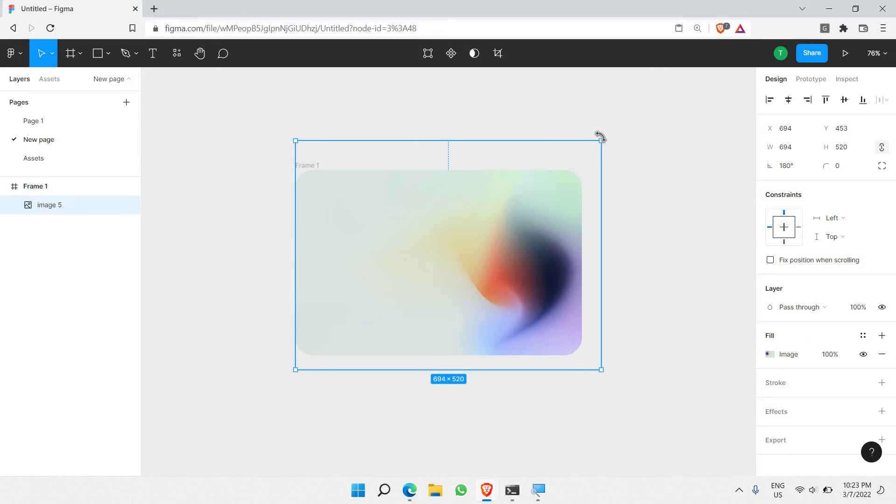
pyautogui.moveTo(592, 144); pyautogui.dragTo(580, 154)
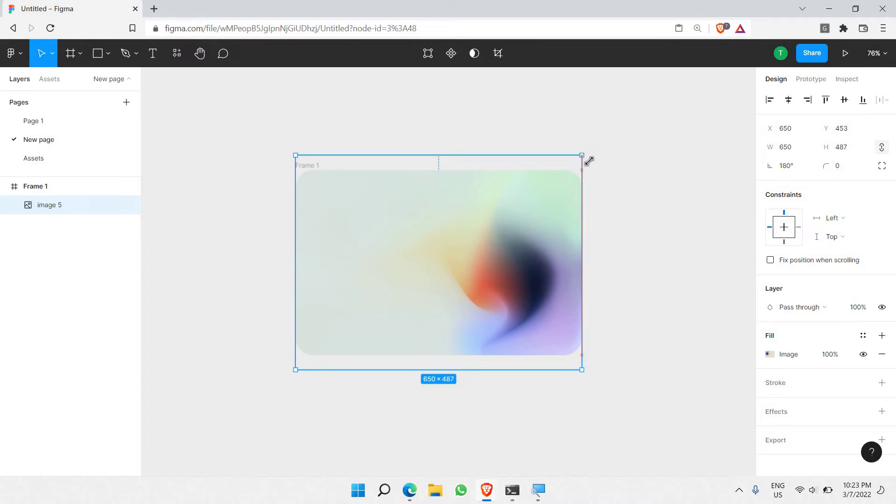
pyautogui.click(597, 171)
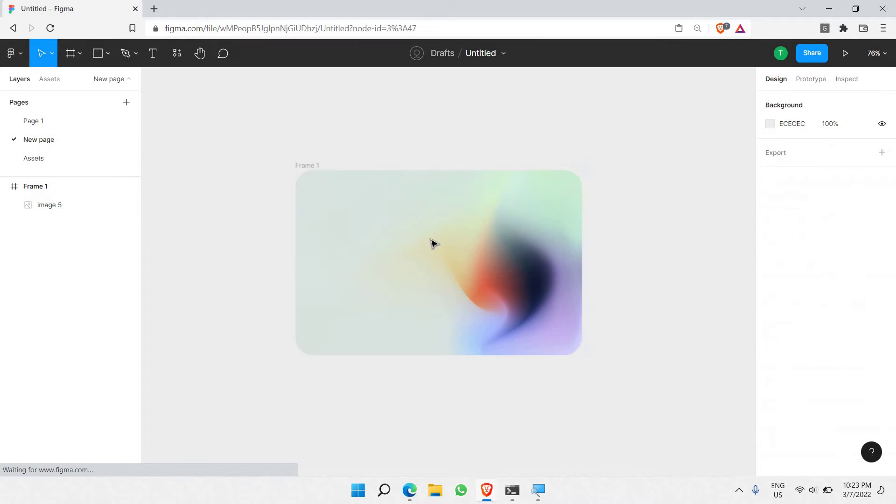
# - Change the New page background fill from ECECEC to ADADAD
pyautogui.click(769, 127)
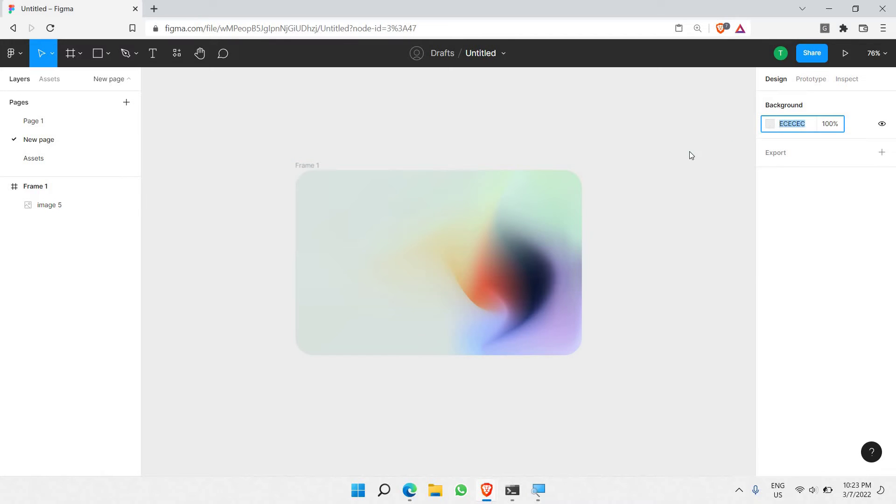
pyautogui.write('B7B7B7')
pyautogui.press('Return')
pyautogui.hotkey('shift', 'Down')
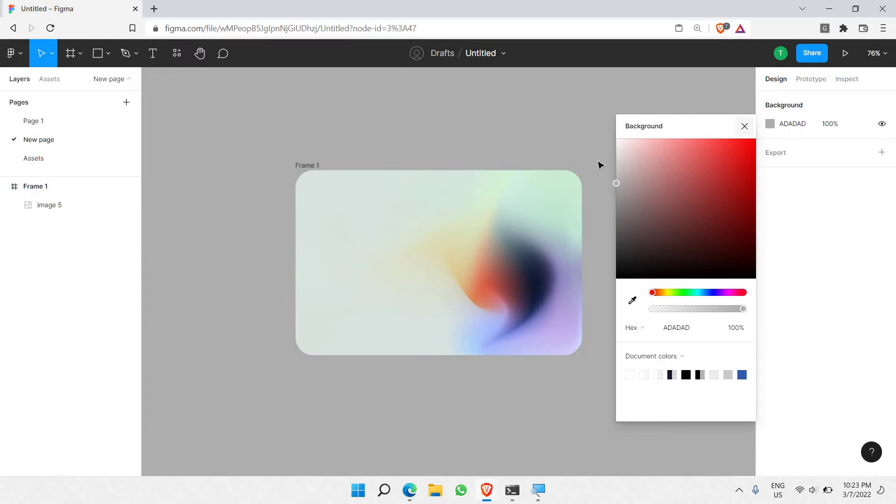
pyautogui.click(744, 126)
pyautogui.scroll(1, 501, 150)
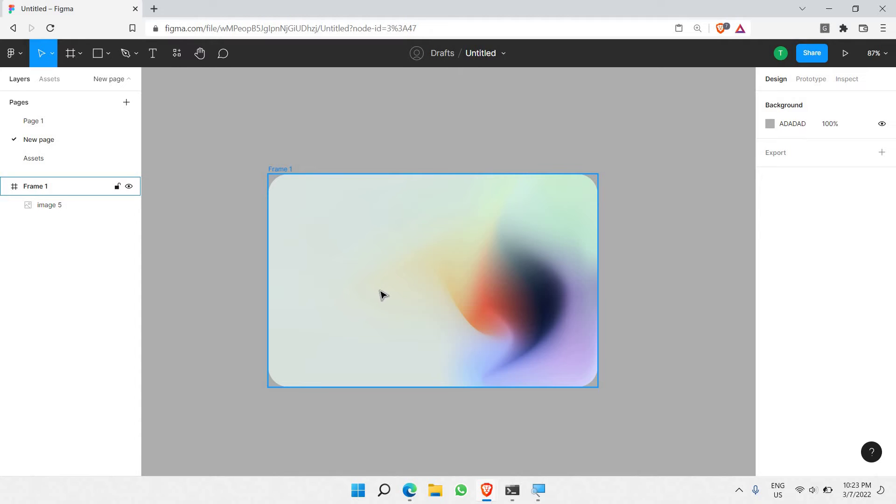
# - Add a white FFFFFF stroke at 50% opacity to the card frame
pyautogui.click(410, 280)
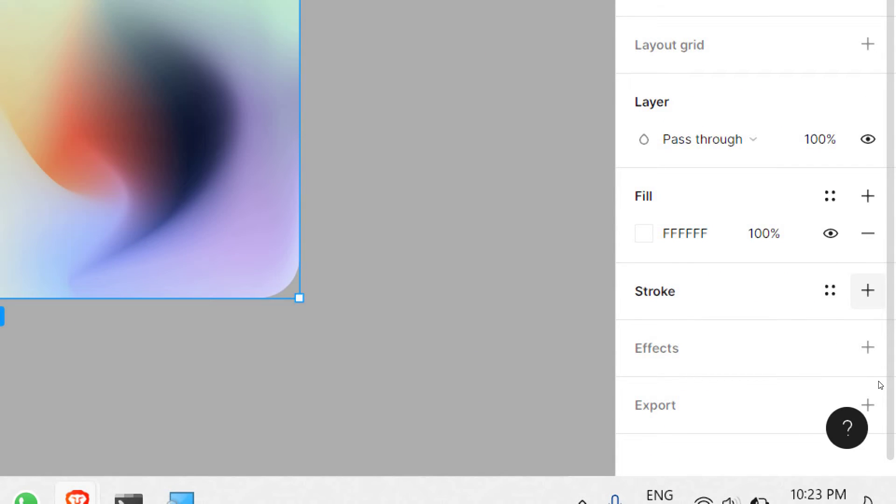
pyautogui.click(868, 290)
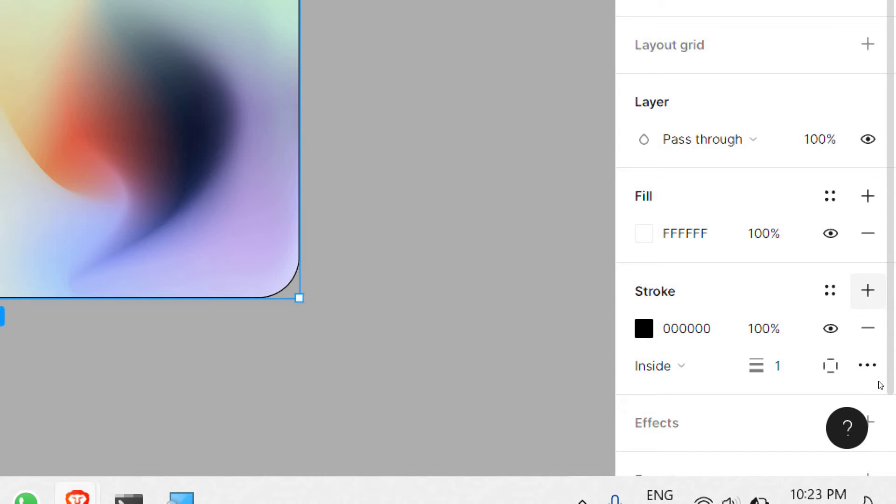
pyautogui.click(644, 328)
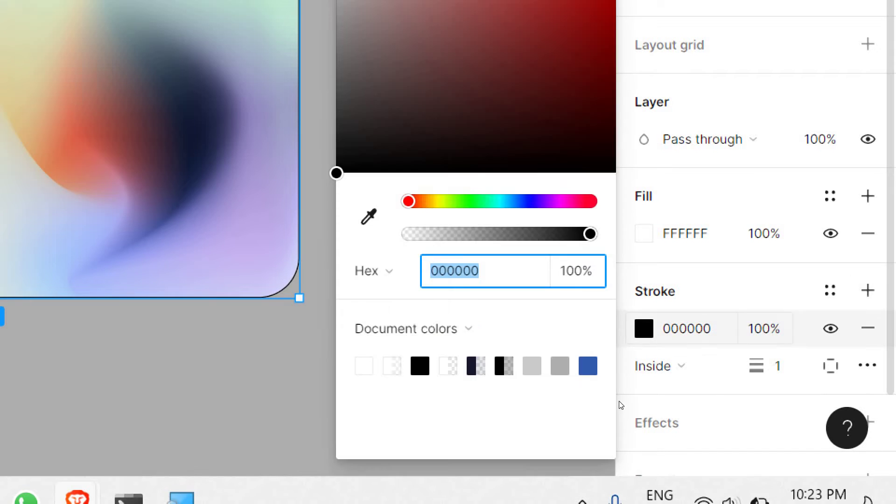
pyautogui.write('FFFFFF')
pyautogui.press('Return')
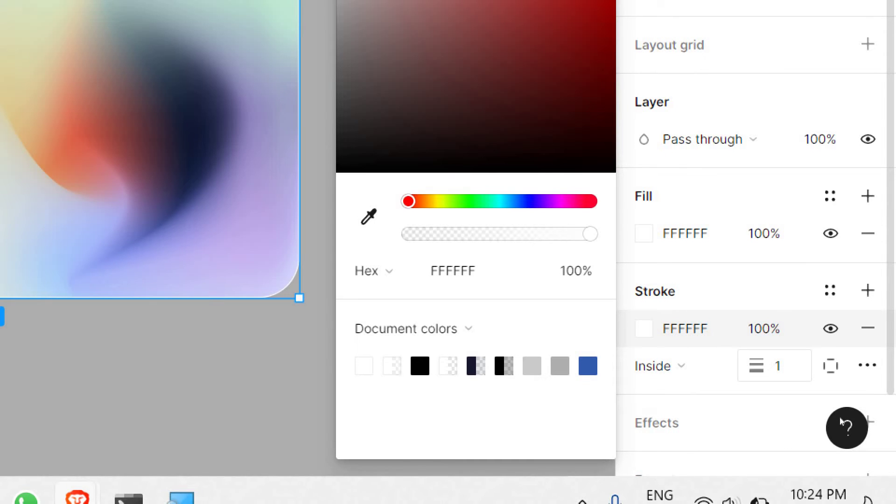
pyautogui.press('Tab')
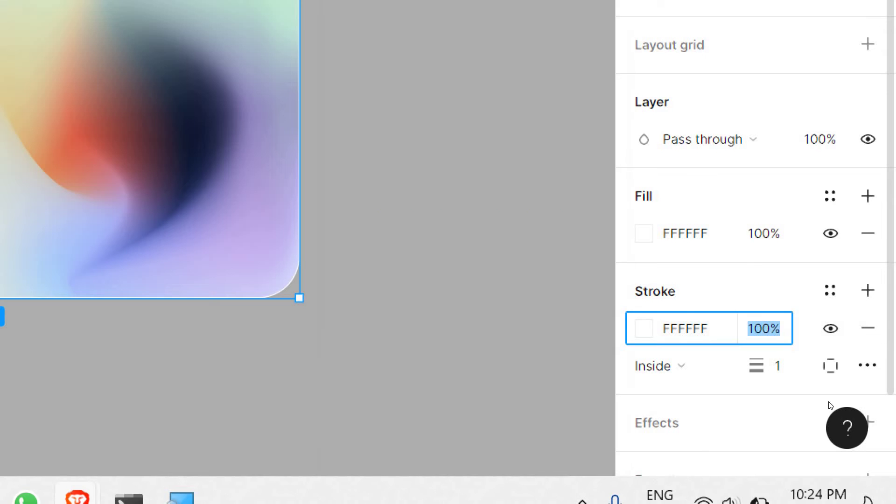
pyautogui.write('50')
pyautogui.press('Return')
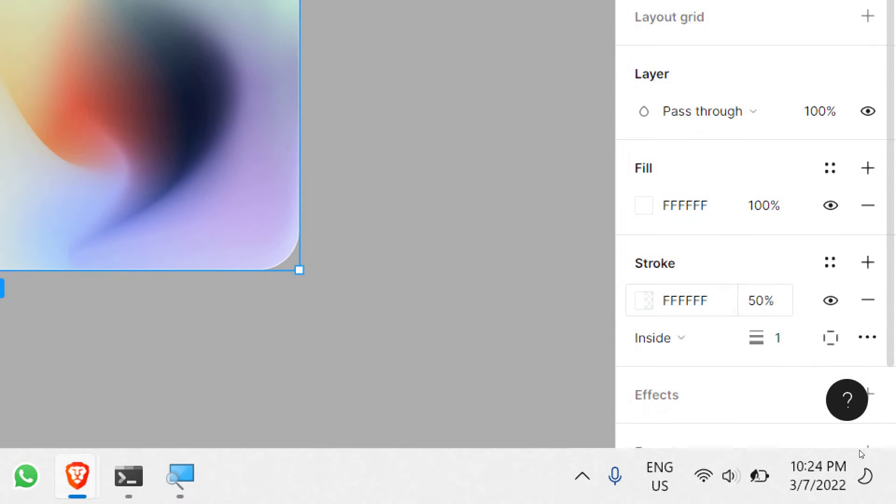
# - Set custom per-side stroke widths: left 4, right 0, top 0, bottom 4
pyautogui.scroll(-2, 847, 373)
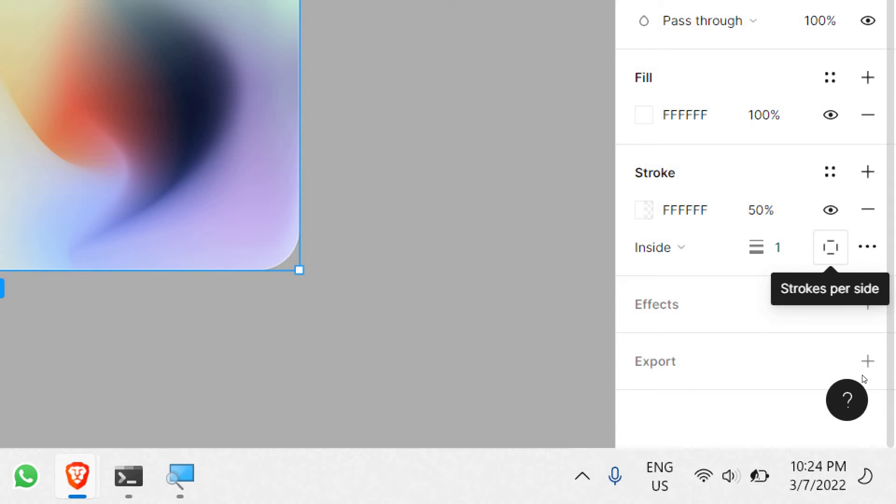
pyautogui.click(830, 247)
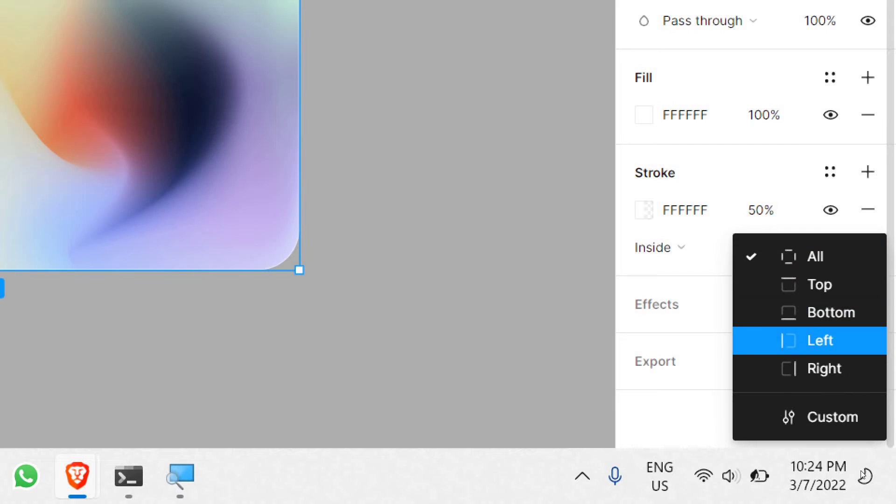
pyautogui.click(810, 416)
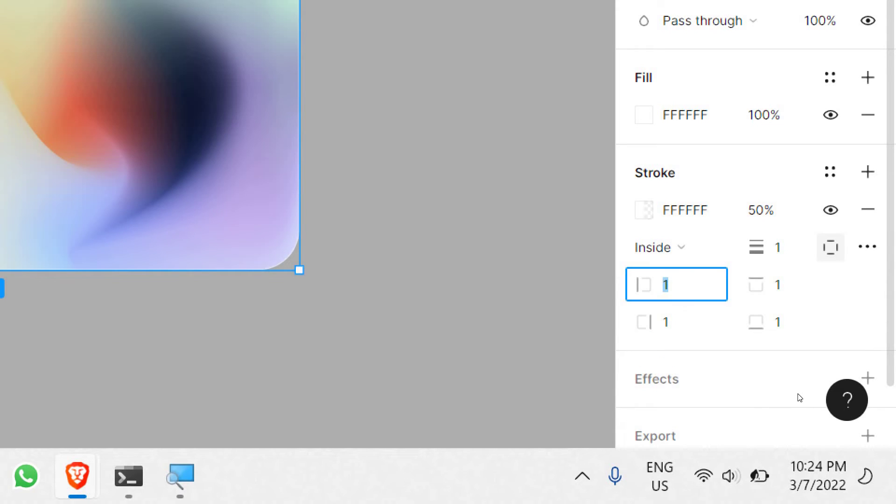
pyautogui.write('4')
pyautogui.press('Return')
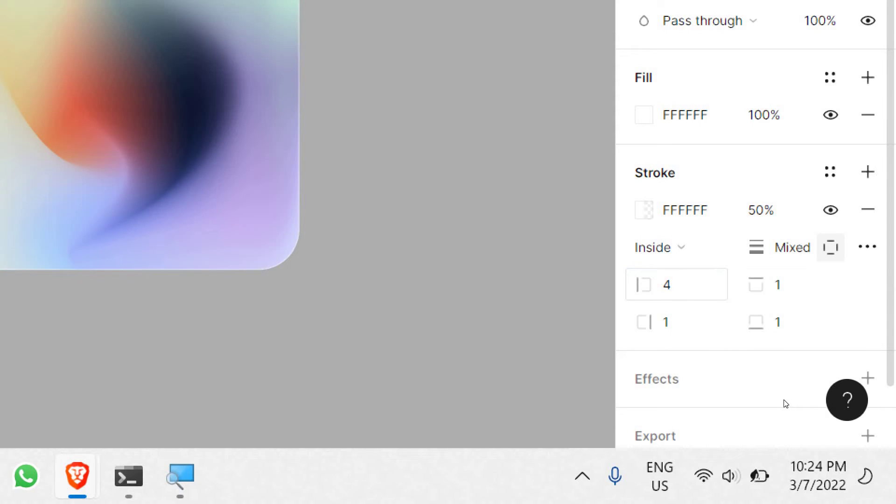
pyautogui.press('Tab')
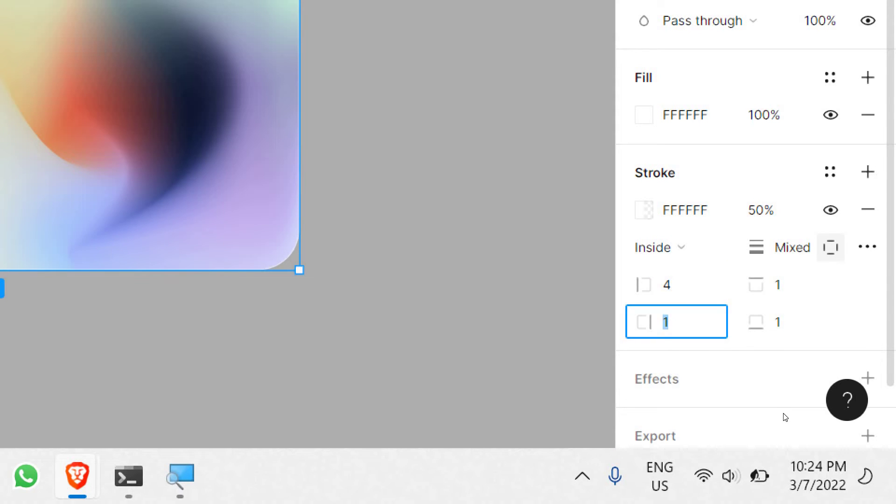
pyautogui.write('0')
pyautogui.press('Return')
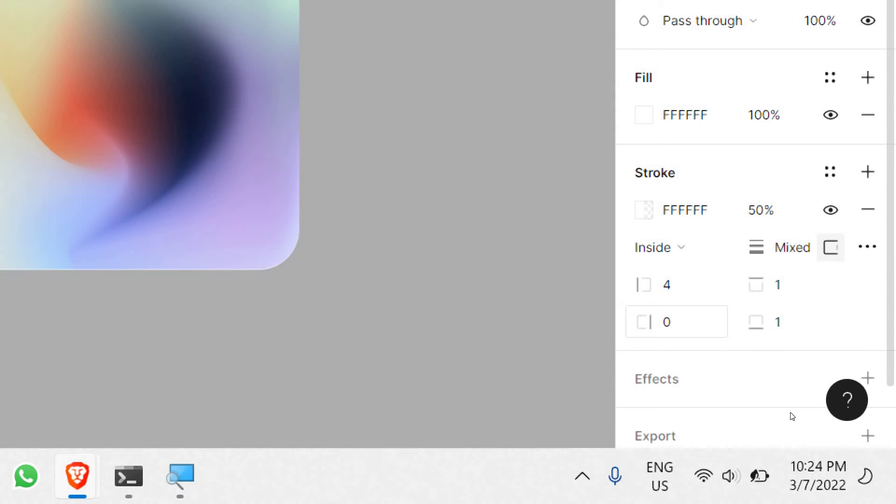
pyautogui.hotkey('shift', 'Tab')
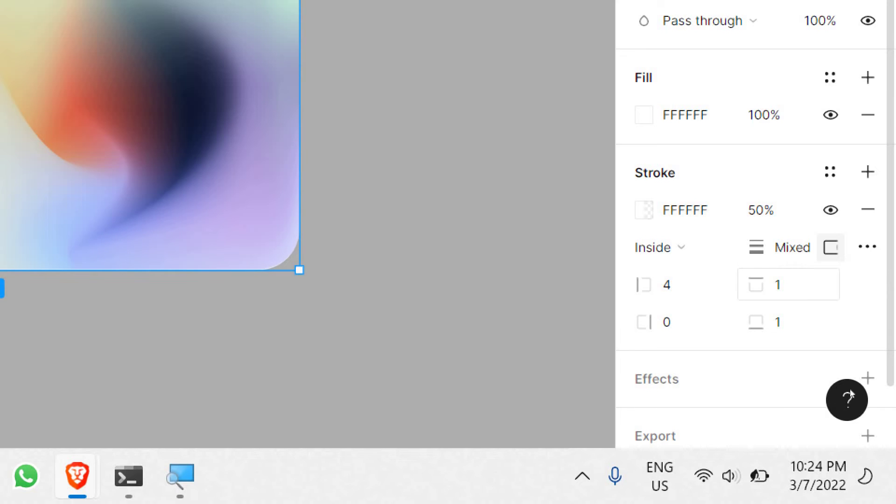
pyautogui.write('0')
pyautogui.press('Tab')
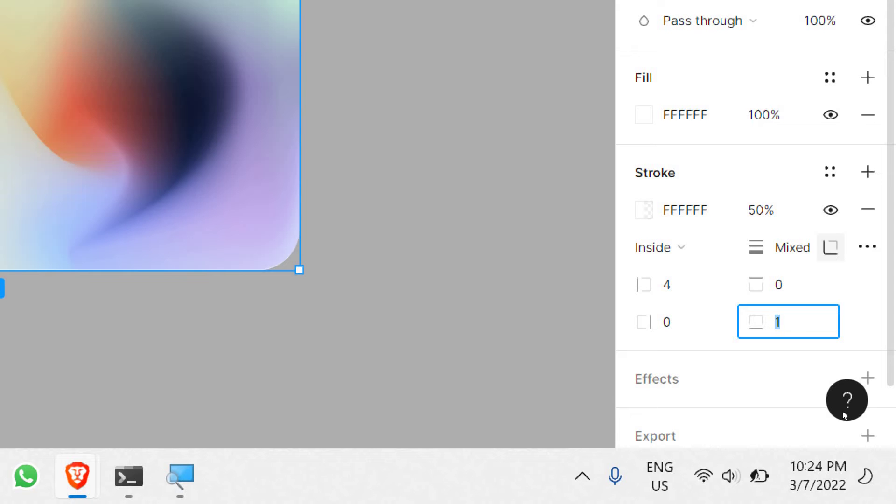
pyautogui.write('4')
pyautogui.press('Return')
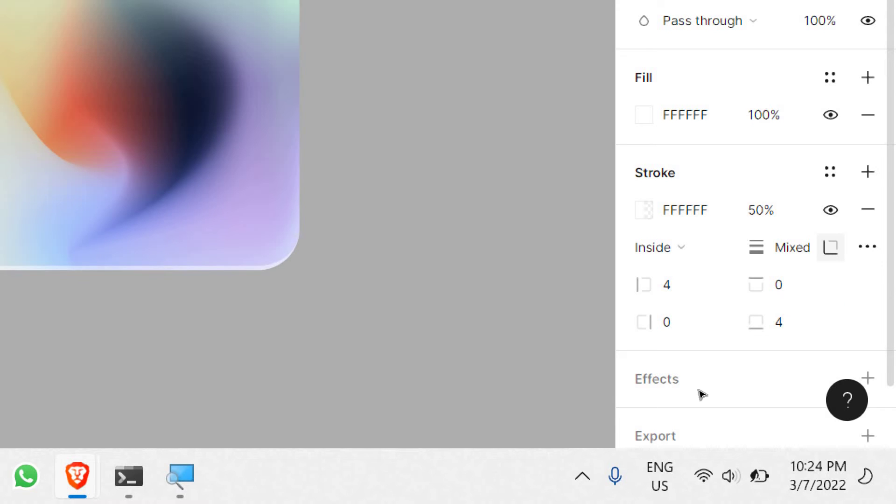
pyautogui.press('Escape')
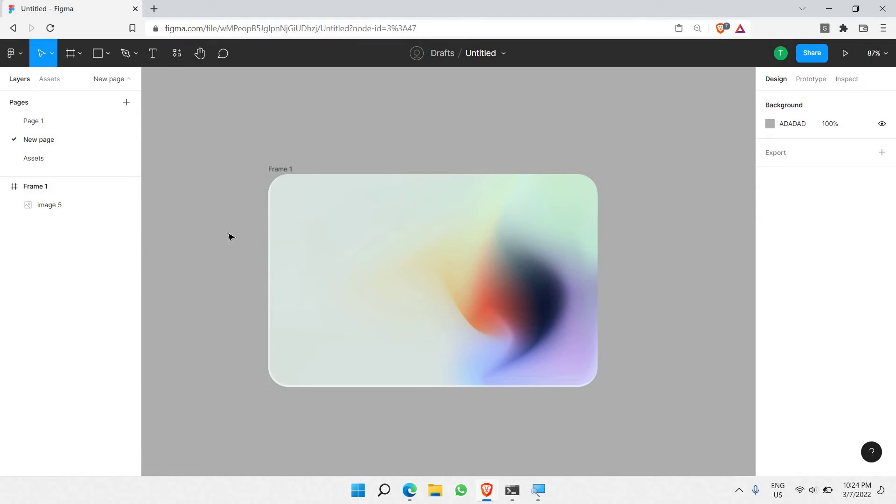
# - Copy the blue VISA logo from Assets and paste it into Frame 1's top-left corner
pyautogui.click(84, 160)
pyautogui.scroll(5, 270, 166)
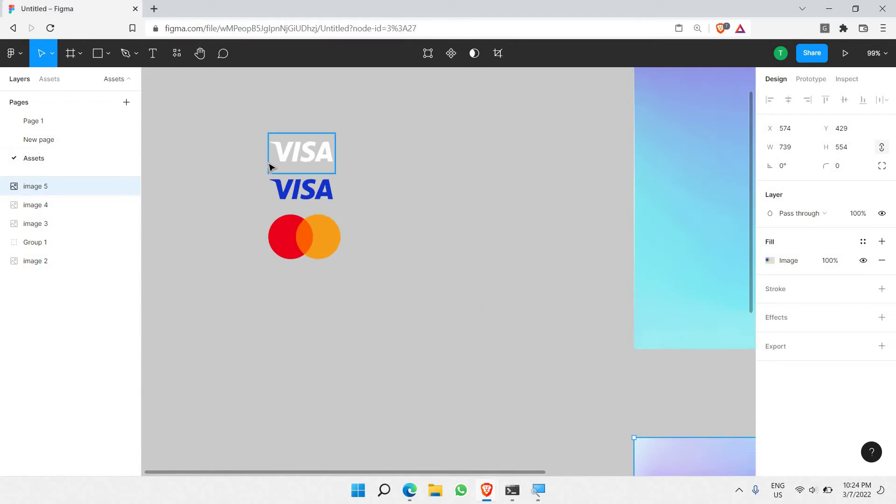
pyautogui.click(301, 199)
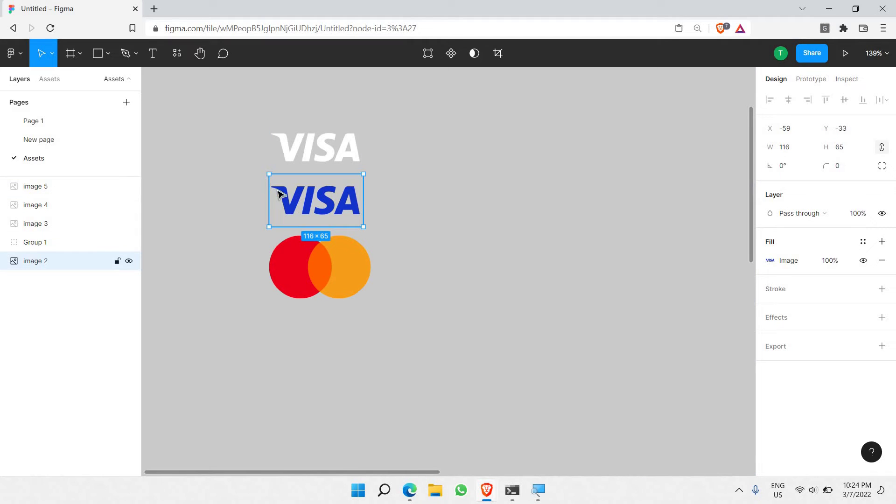
pyautogui.press('pageup')
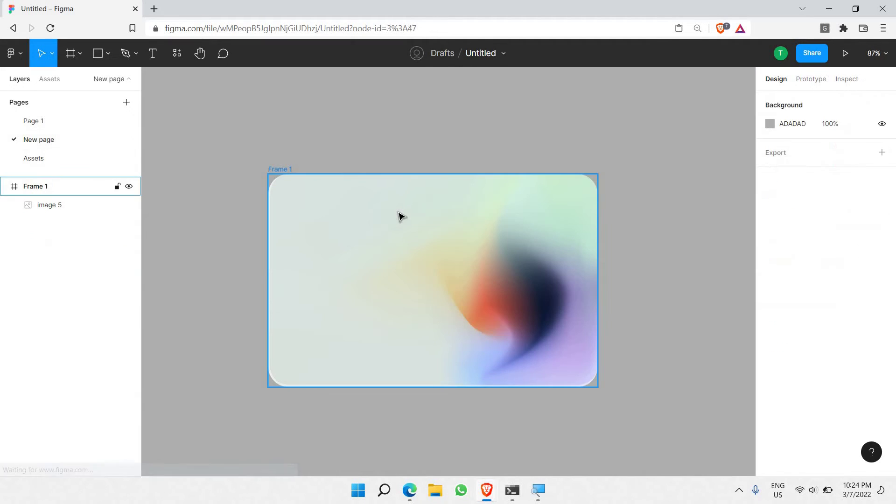
pyautogui.click(400, 216)
pyautogui.hotkey('ctrl', 'v')
pyautogui.moveTo(439, 283); pyautogui.dragTo(292, 230)
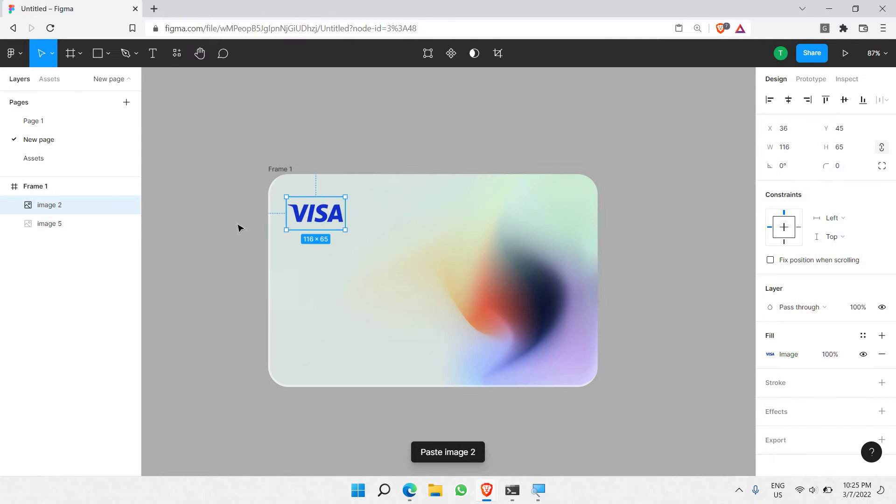
pyautogui.click(240, 226)
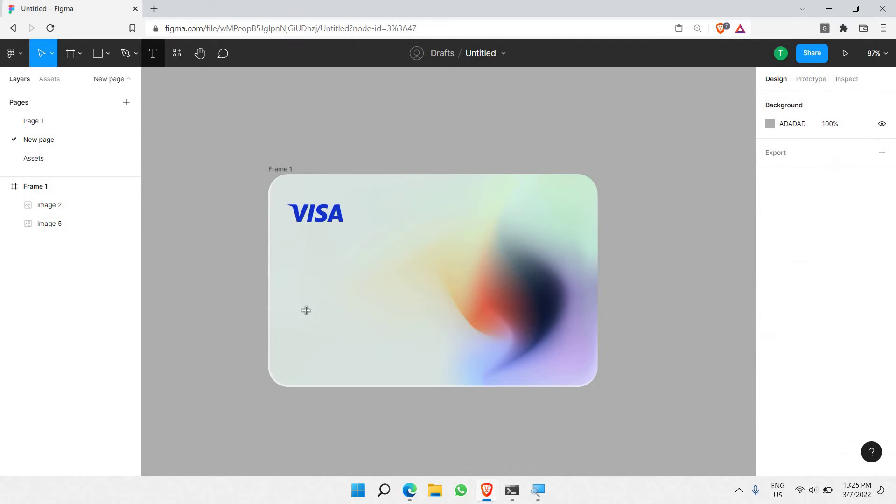
# - Create a text box across the card's lower half containing a sample card number
pyautogui.press('t')
pyautogui.moveTo(296, 316); pyautogui.dragTo(516, 359)
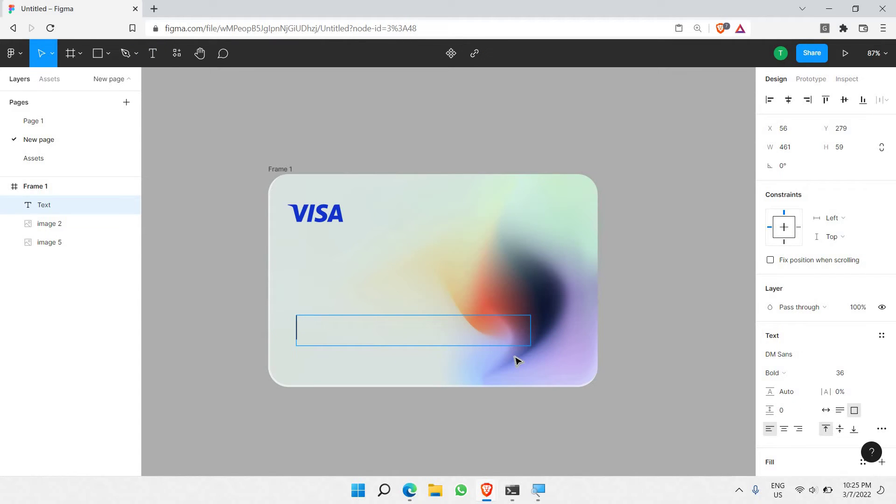
pyautogui.write('64694 651954')
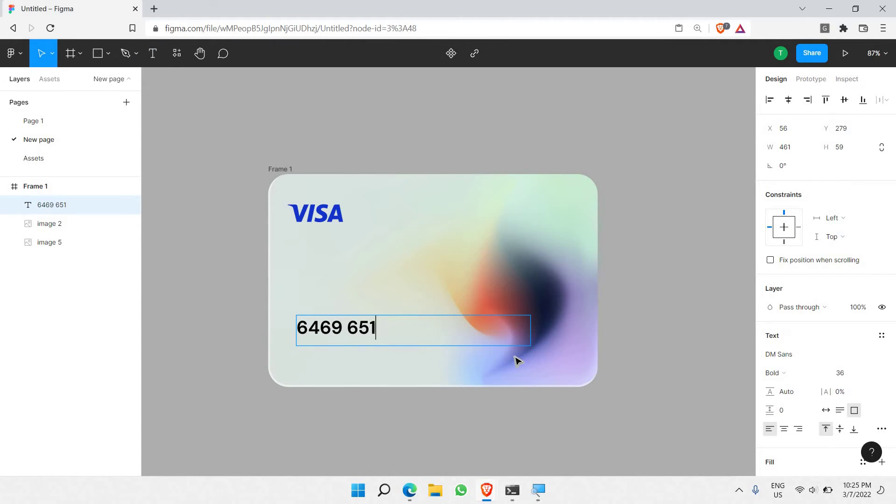
pyautogui.press('BackSpace')
pyautogui.press('BackSpace')
pyautogui.write('546164')
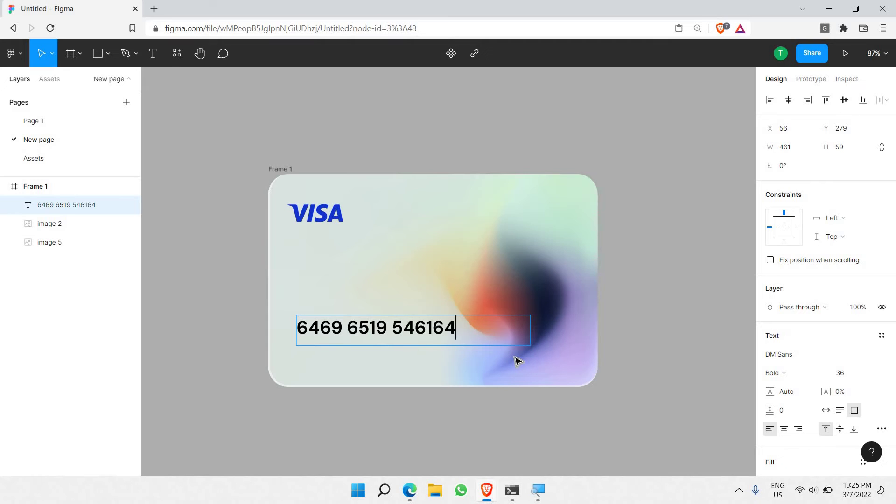
pyautogui.press('BackSpace')
pyautogui.press('BackSpace')
pyautogui.write('64164')
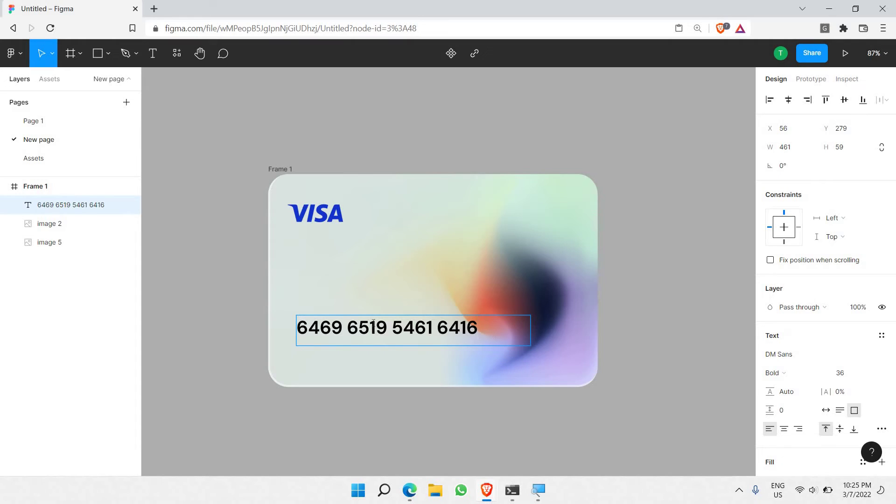
# - Finish editing the card number and nudge it slightly higher on the card
pyautogui.moveTo(328, 322); pyautogui.dragTo(461, 345)
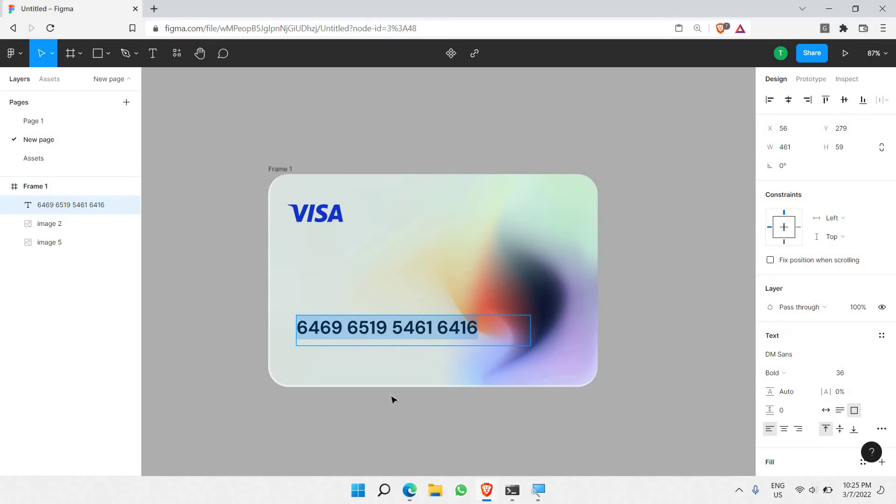
pyautogui.press('Escape')
pyautogui.press('Escape')
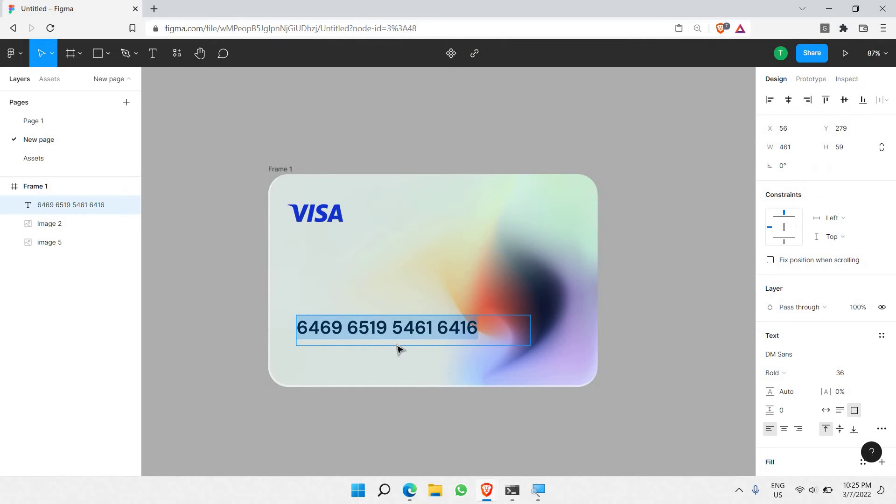
pyautogui.press('Escape')
pyautogui.press('Escape')
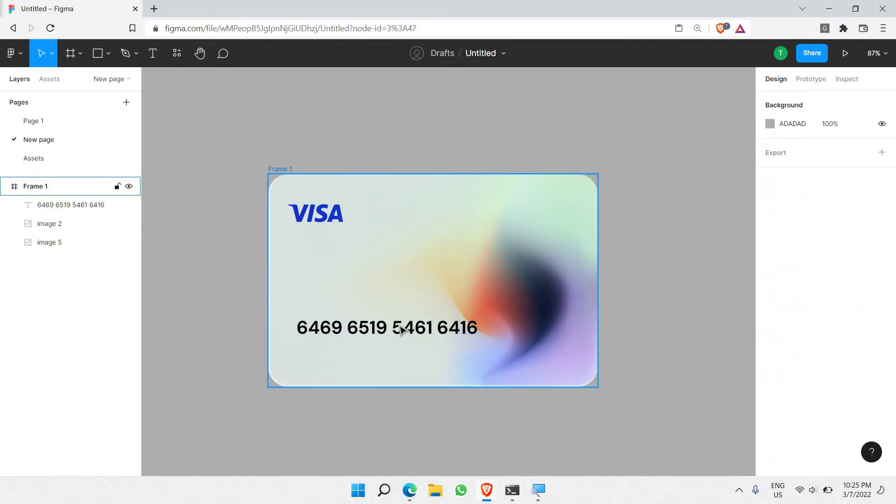
pyautogui.moveTo(400, 328)
pyautogui.mouseDown()
pyautogui.moveTo(402, 315)
pyautogui.moveTo(400, 344)
pyautogui.moveTo(400, 332)
pyautogui.mouseUp()
# - Paste a copy of the card-number line and retype it as the cardholder's full name
pyautogui.hotkey('ctrl', 'v')
pyautogui.doubleClick(400, 330)
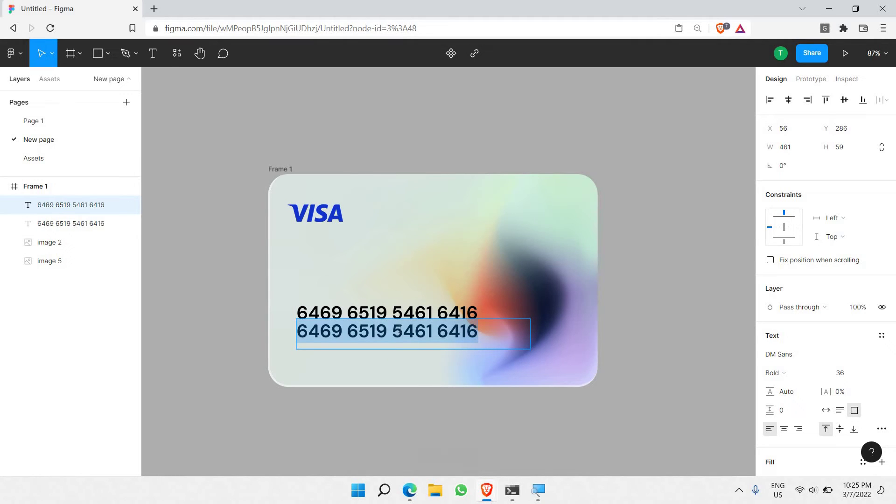
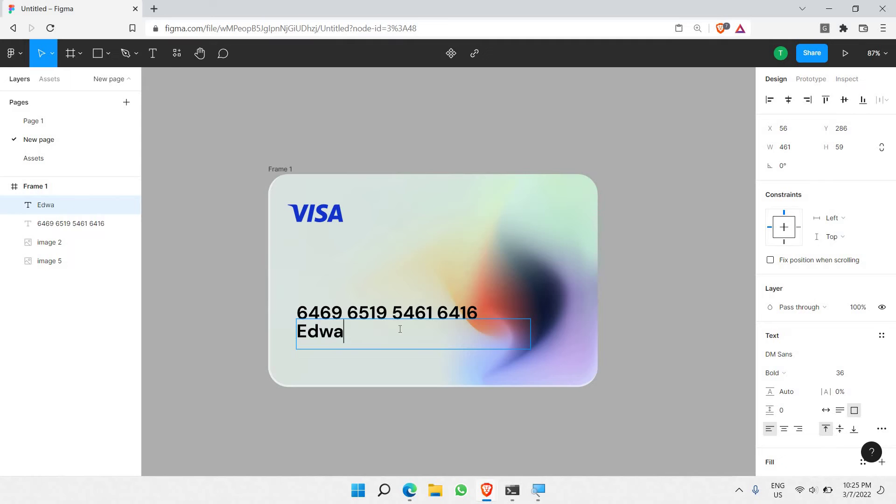
pyautogui.hotkey('ctrl', 'a')
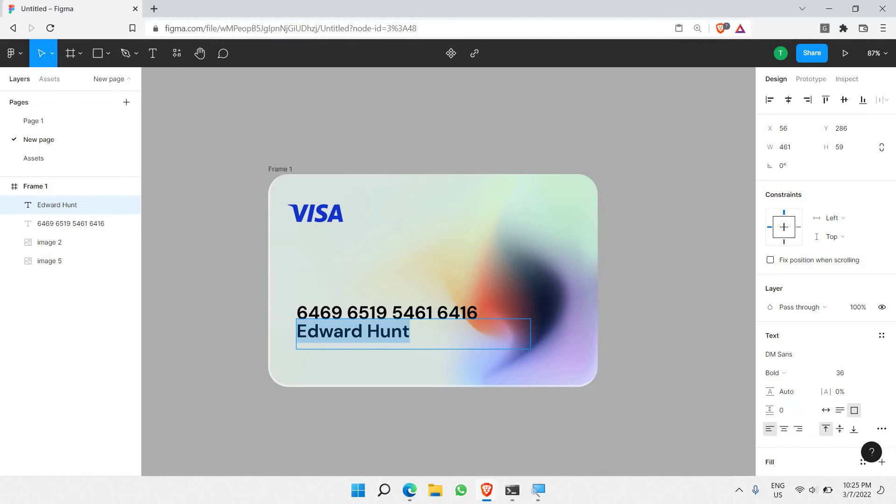
# - Change the cardholder name to DM Sans Medium weight
pyautogui.click(779, 373)
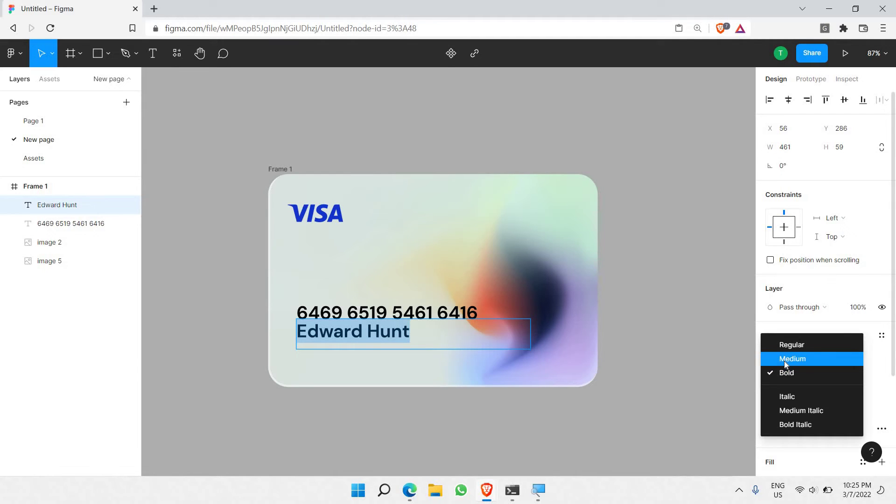
pyautogui.click(784, 360)
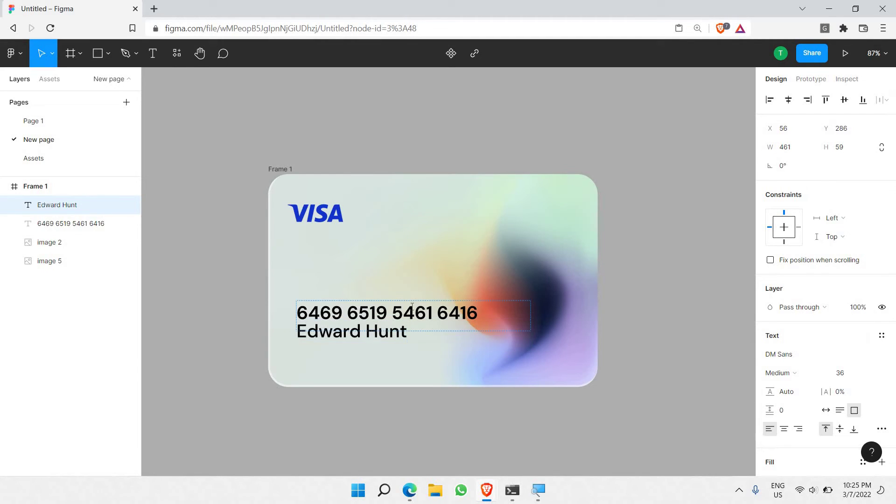
pyautogui.doubleClick(412, 308)
pyautogui.hotkey('ctrl', 'a')
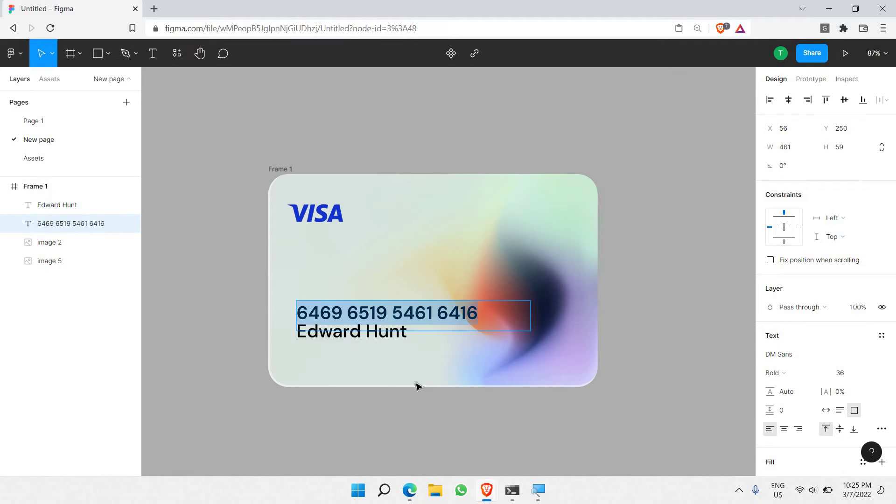
pyautogui.click(385, 344)
pyautogui.doubleClick(386, 344)
pyautogui.hotkey('ctrl', 'a')
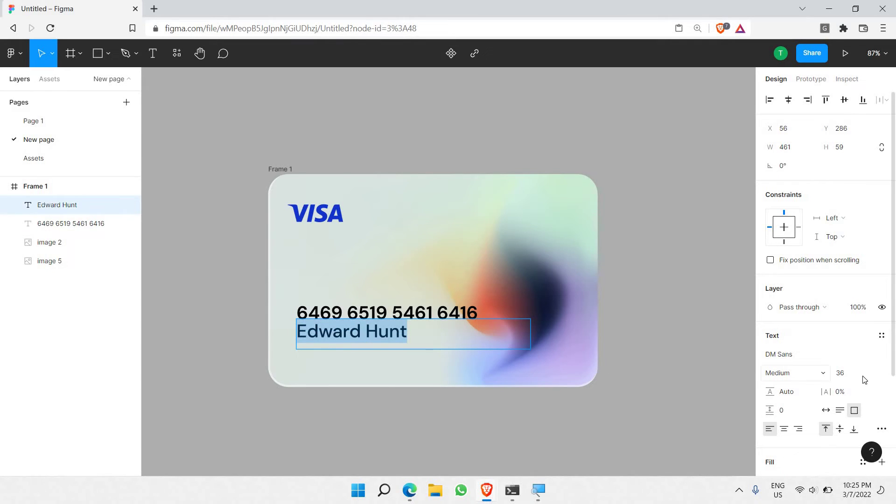
# - Set the cardholder name's font size to 28, trying 20 and 24 along the way
pyautogui.click(870, 376)
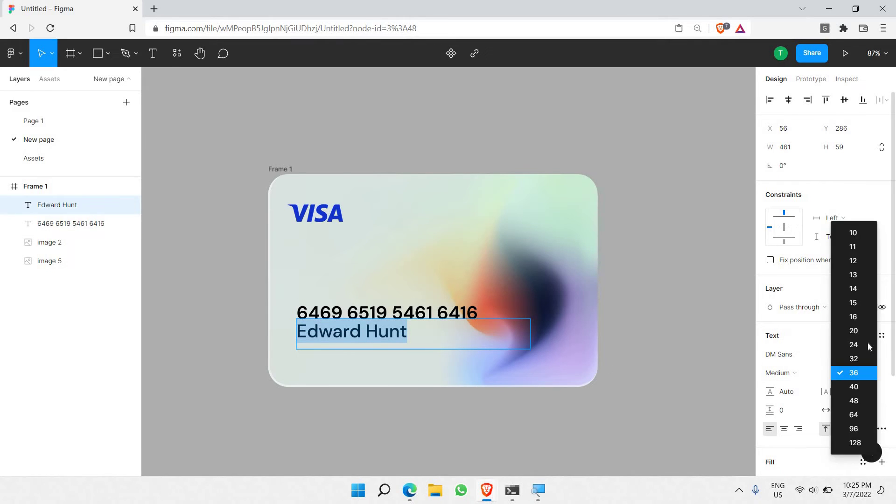
pyautogui.click(847, 331)
pyautogui.doubleClick(350, 345)
pyautogui.hotkey('ctrl', 'a')
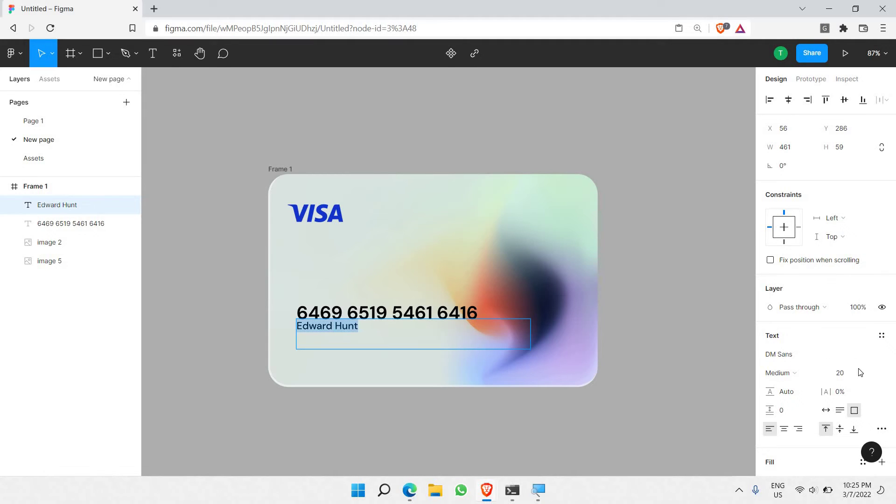
pyautogui.click(866, 369)
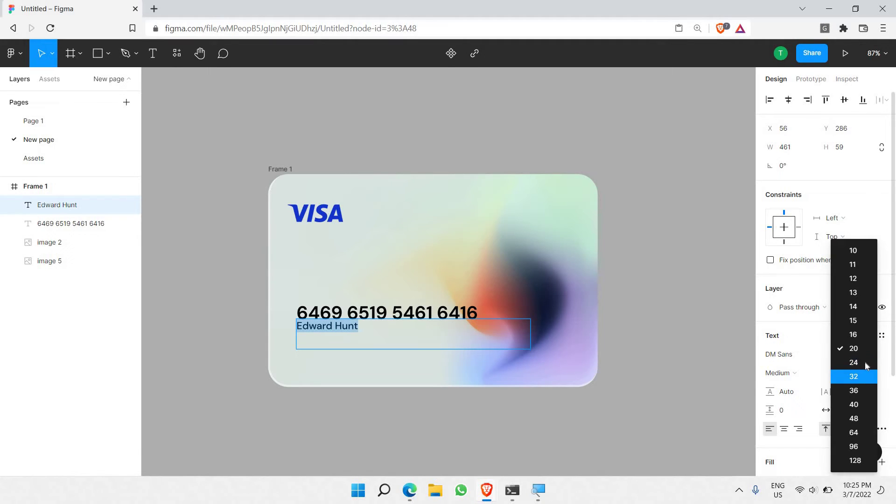
pyautogui.press('Return')
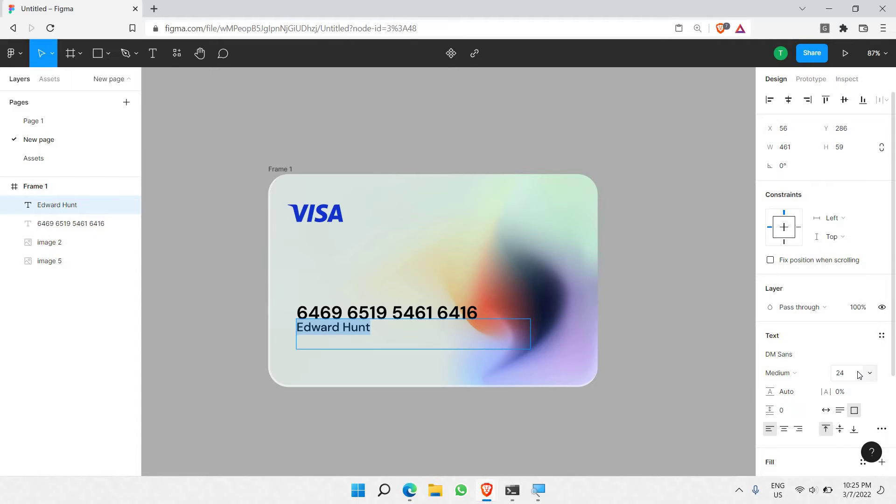
pyautogui.click(858, 373)
pyautogui.write('28')
pyautogui.press('Return')
# - Move the name slightly lower beneath the card number
pyautogui.click(355, 338)
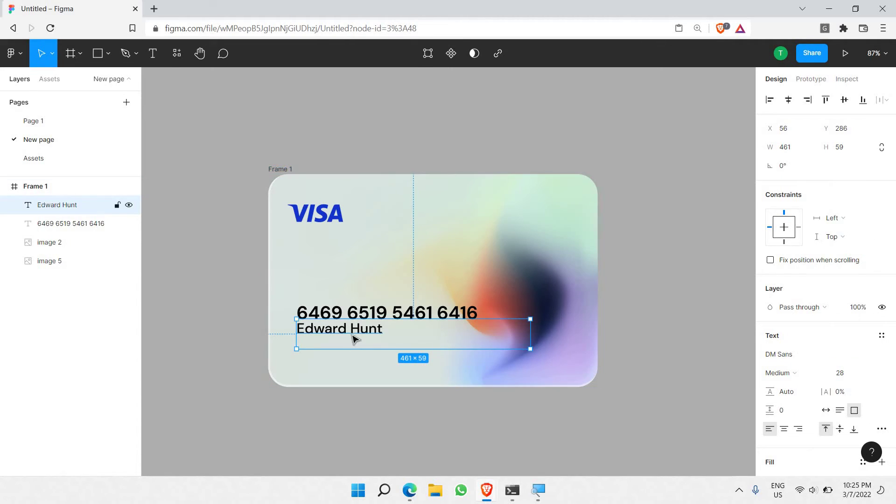
pyautogui.moveTo(354, 342); pyautogui.dragTo(356, 409)
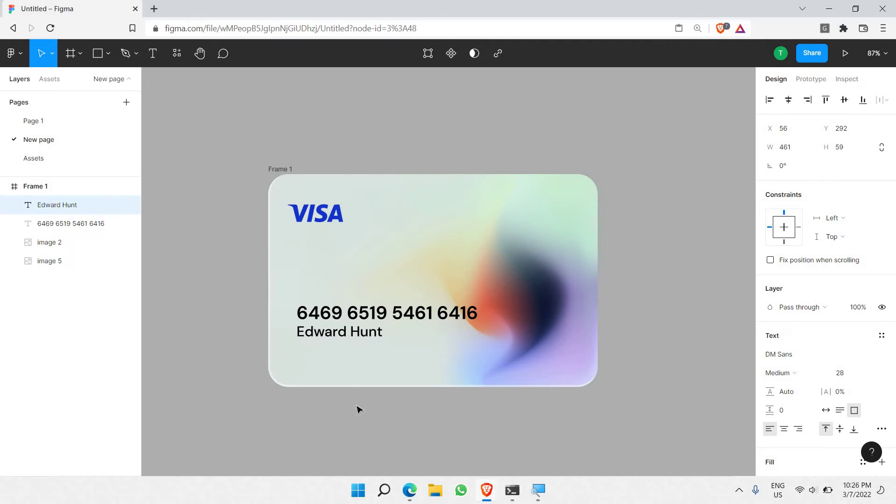
pyautogui.click(359, 409)
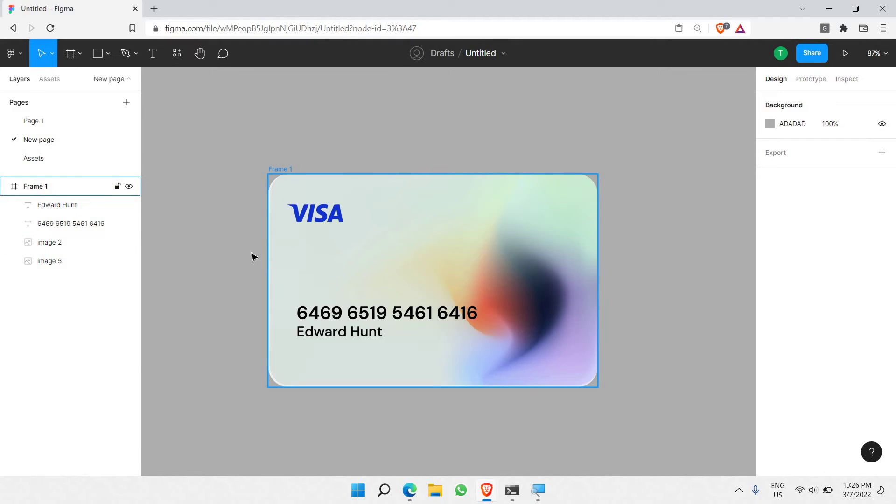
# - Drag Frame 1 up and left to X -500, Y -98, then reselect it
pyautogui.click(382, 258)
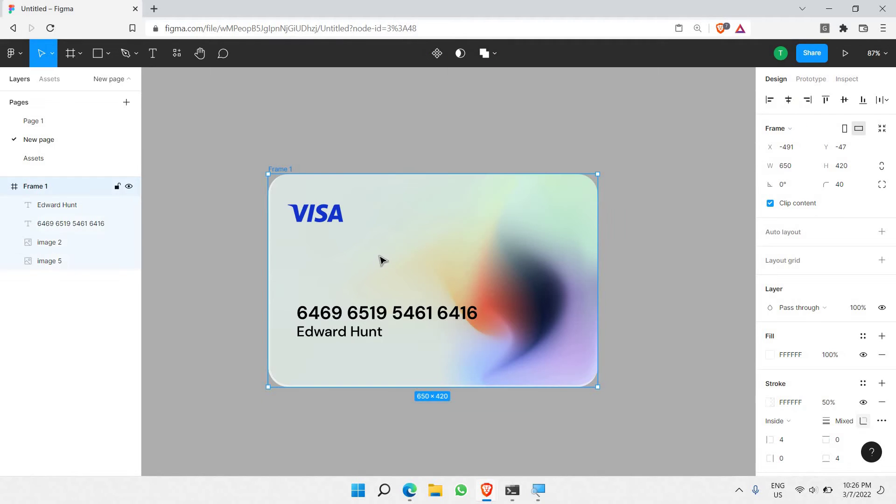
pyautogui.moveTo(382, 258); pyautogui.dragTo(378, 232)
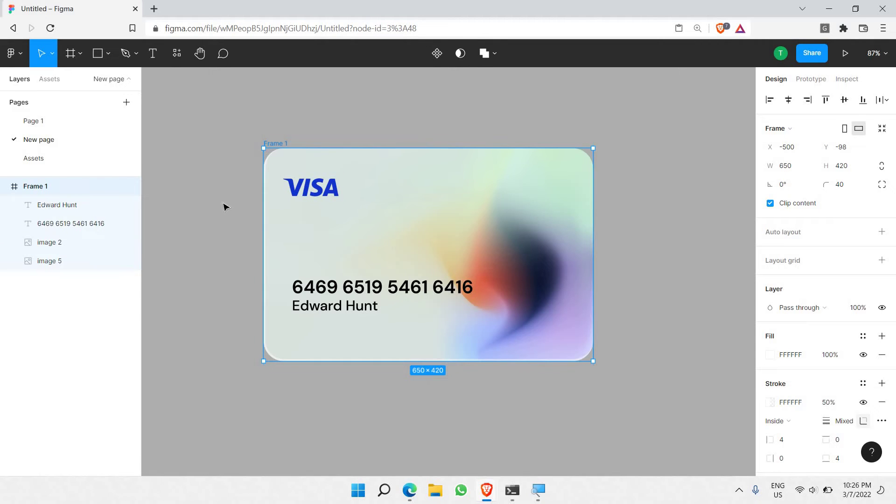
pyautogui.click(240, 162)
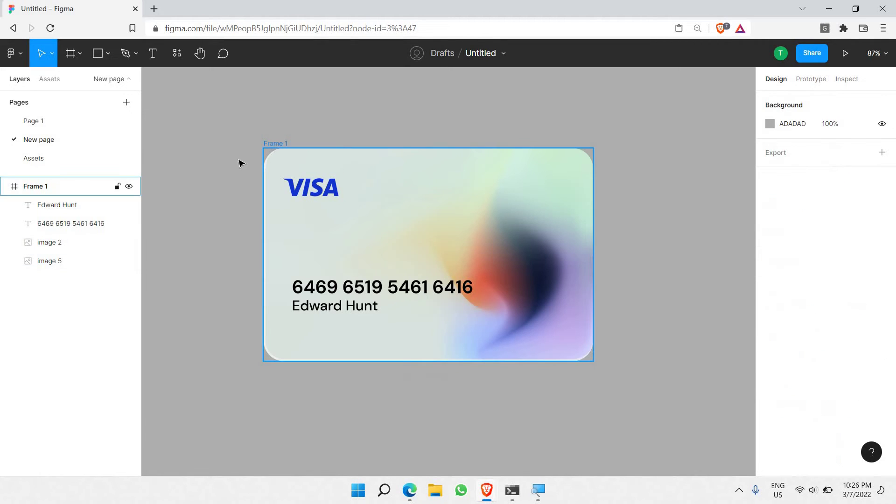
pyautogui.click(275, 144)
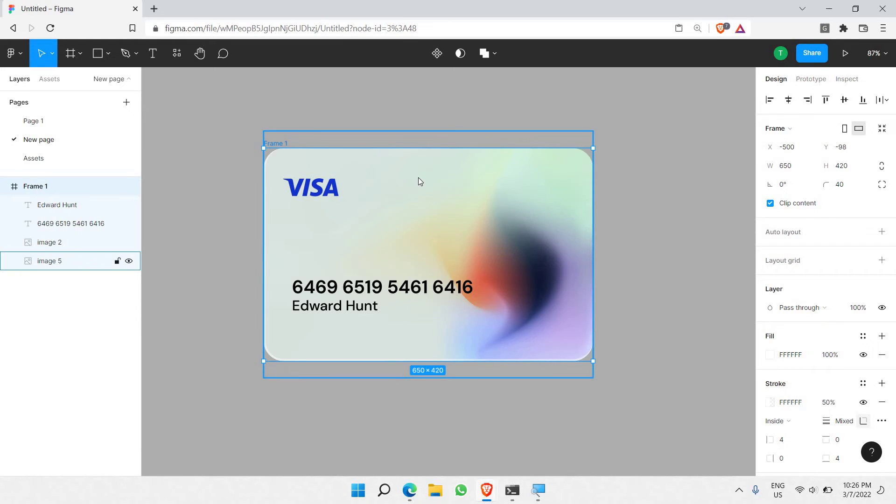
# - Open Find more plugins from the card's Plugins menu with Frame 1 selected
pyautogui.rightClick(418, 178)
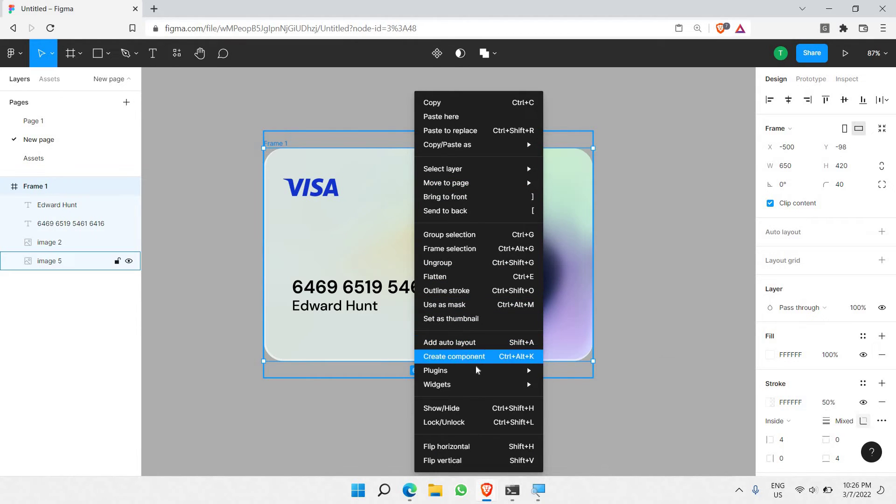
pyautogui.moveTo(476, 370)
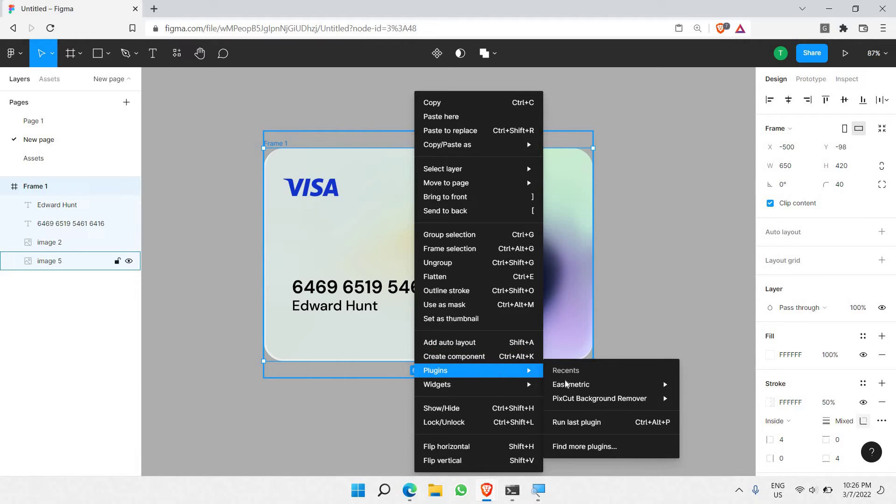
pyautogui.moveTo(583, 390)
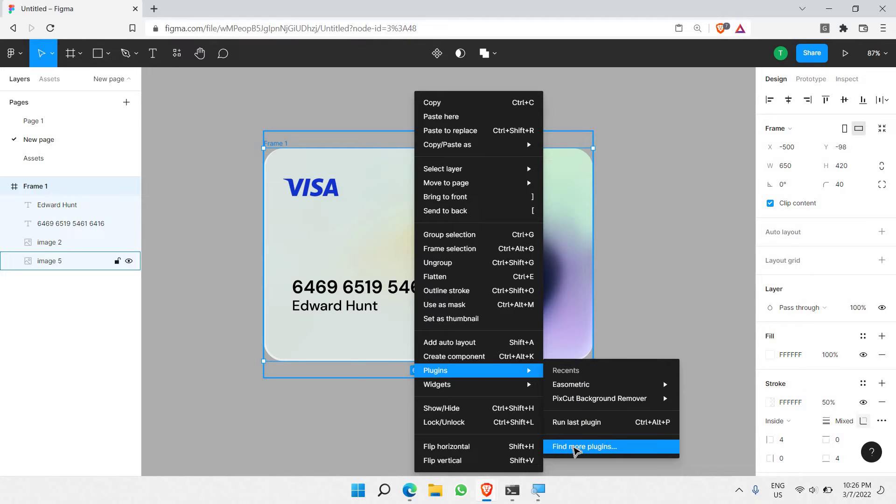
pyautogui.click(575, 449)
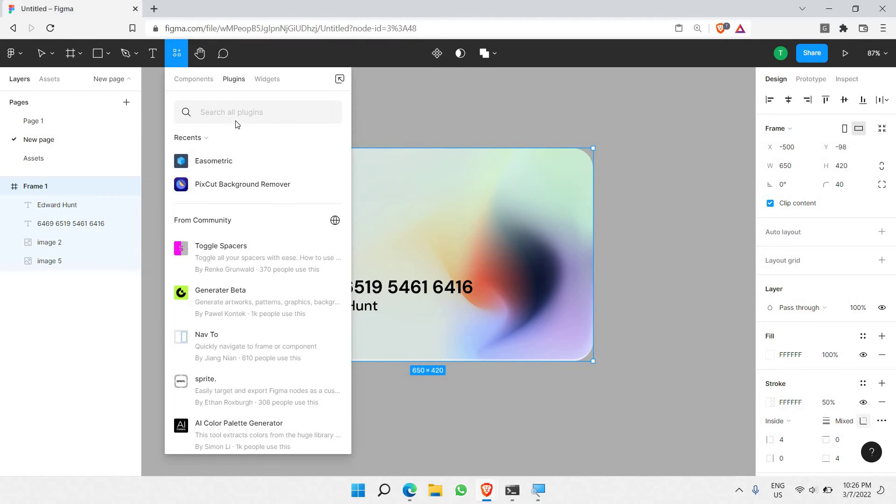
# - Search 'easo' to find Easometric, then close the browser and reselect the card
pyautogui.write('ea')
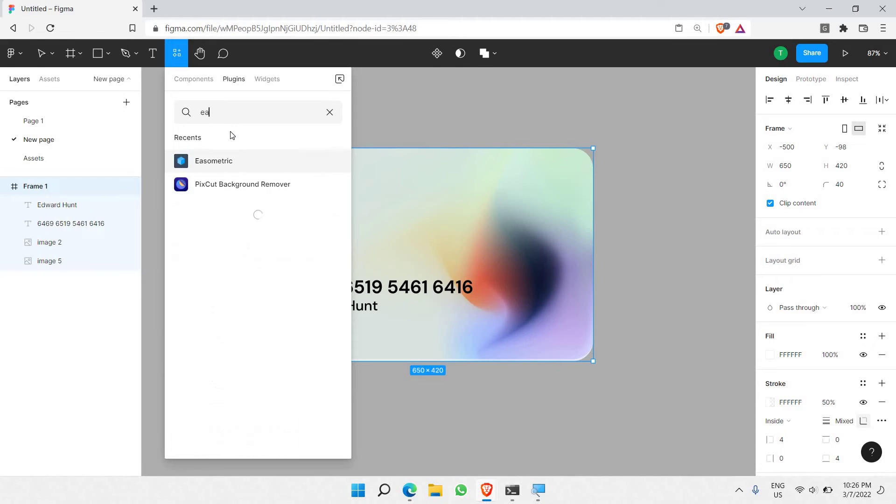
pyautogui.write('s')
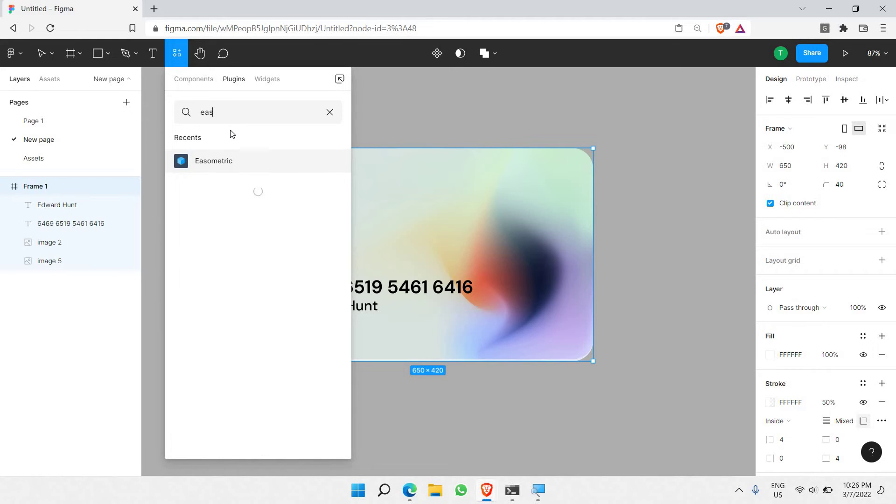
pyautogui.write('o')
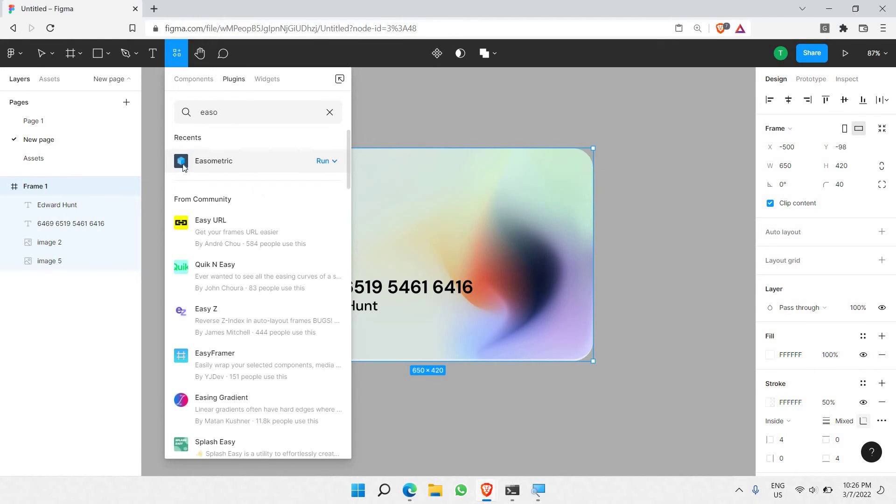
pyautogui.click(332, 164)
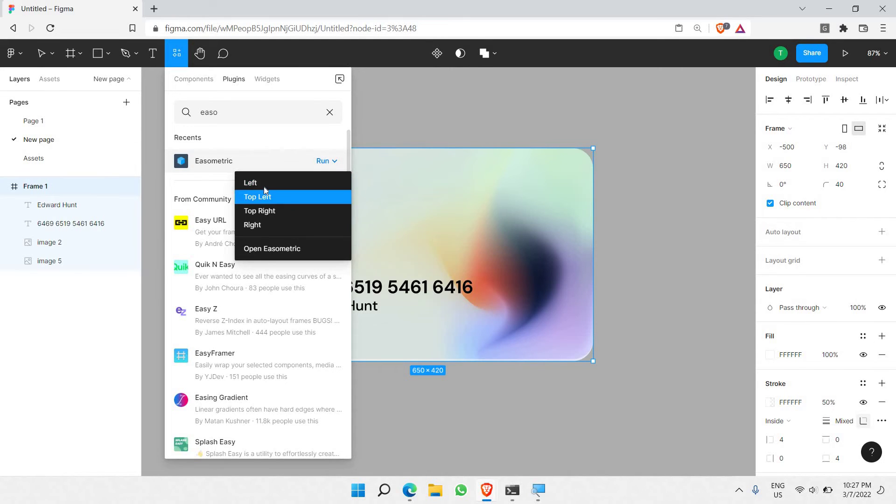
pyautogui.click(304, 117)
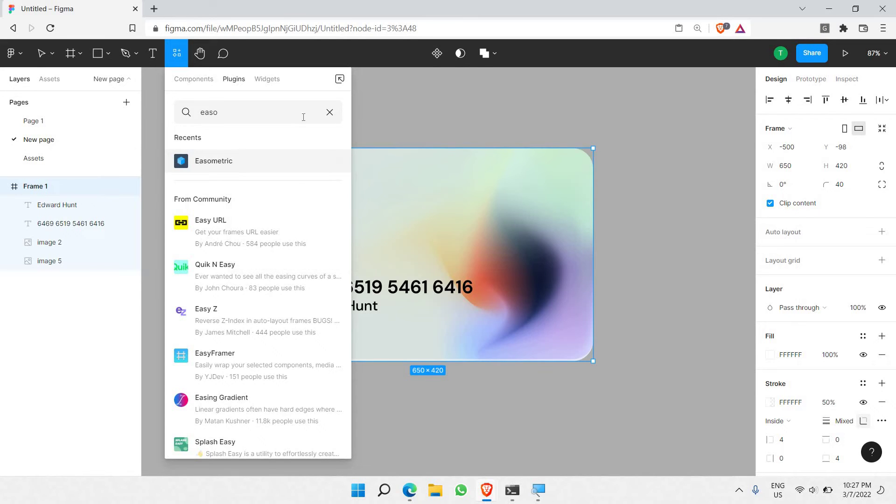
pyautogui.click(374, 117)
pyautogui.click(436, 197)
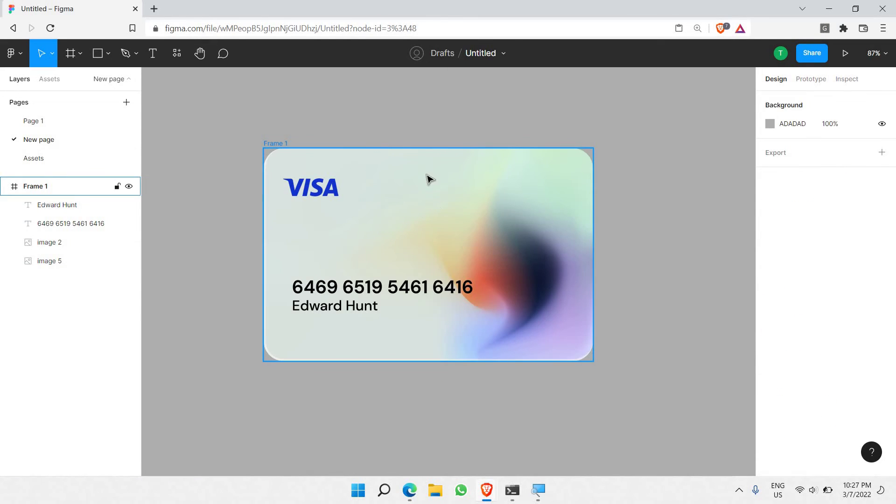
# - Apply Easometric's Top Right isometric tilt to Frame 1 and deselect to view it
pyautogui.rightClick(427, 198)
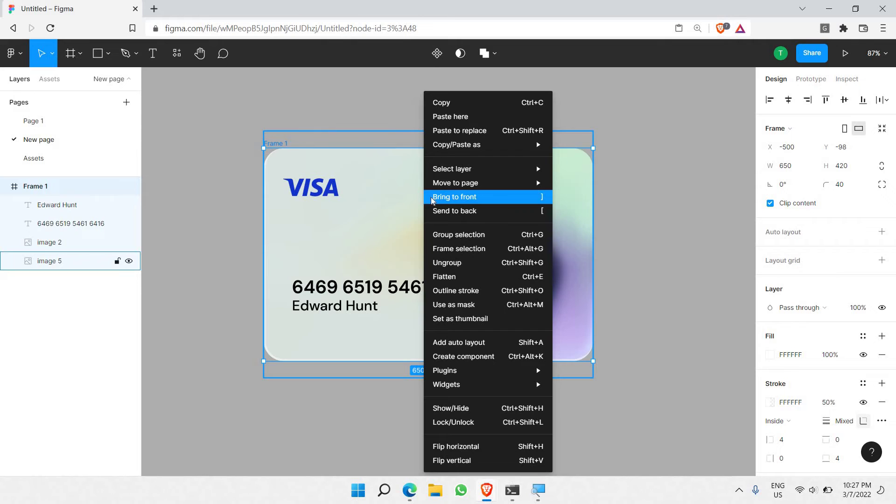
pyautogui.moveTo(508, 371)
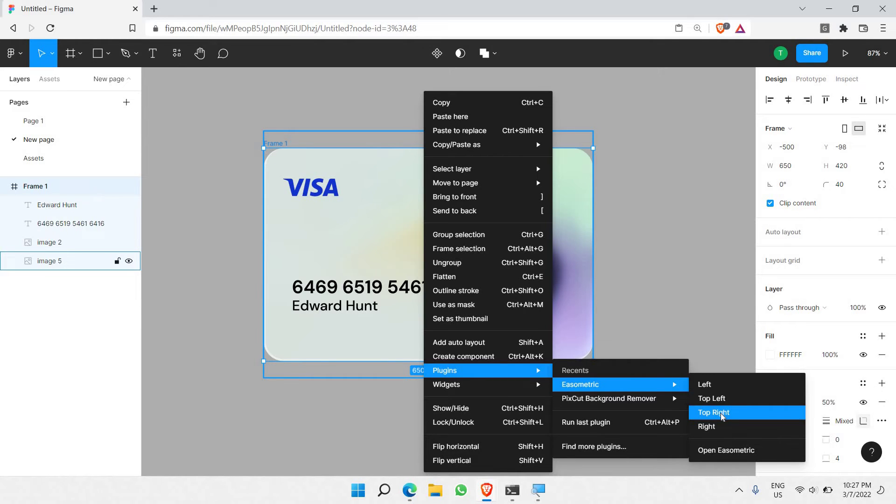
pyautogui.click(721, 415)
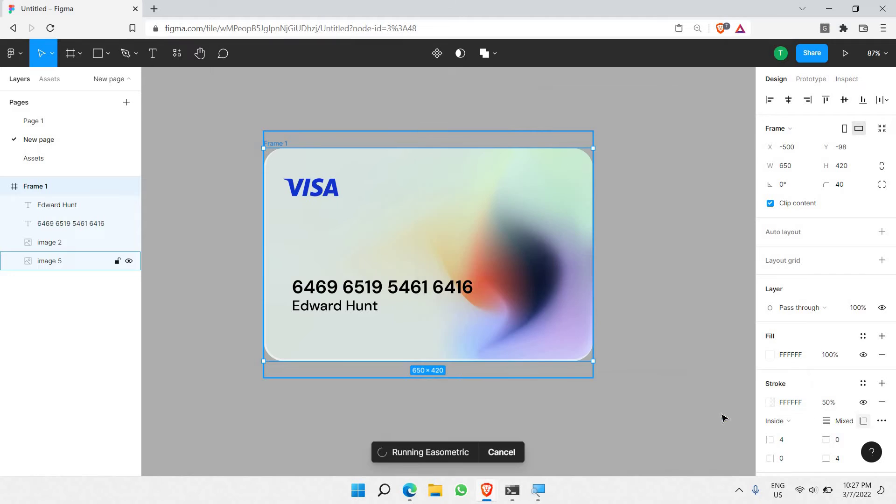
pyautogui.scroll(5, 655, 262)
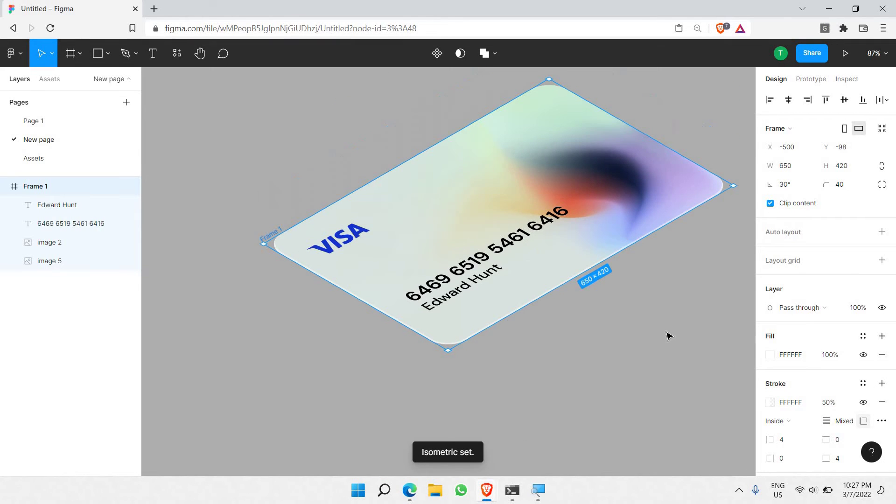
pyautogui.click(664, 328)
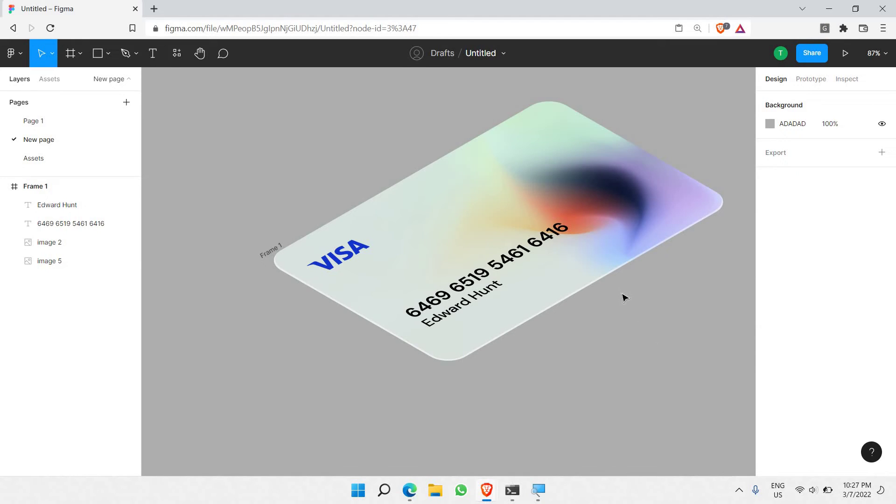
pyautogui.scroll(2, 623, 297)
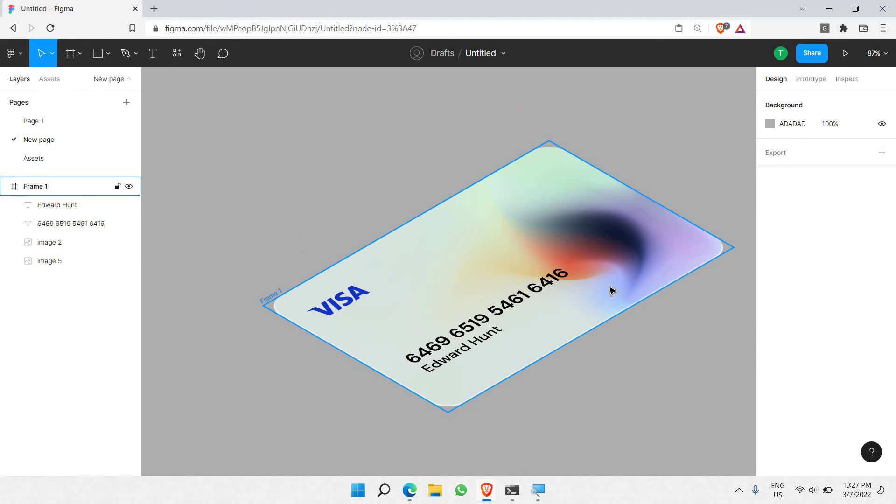
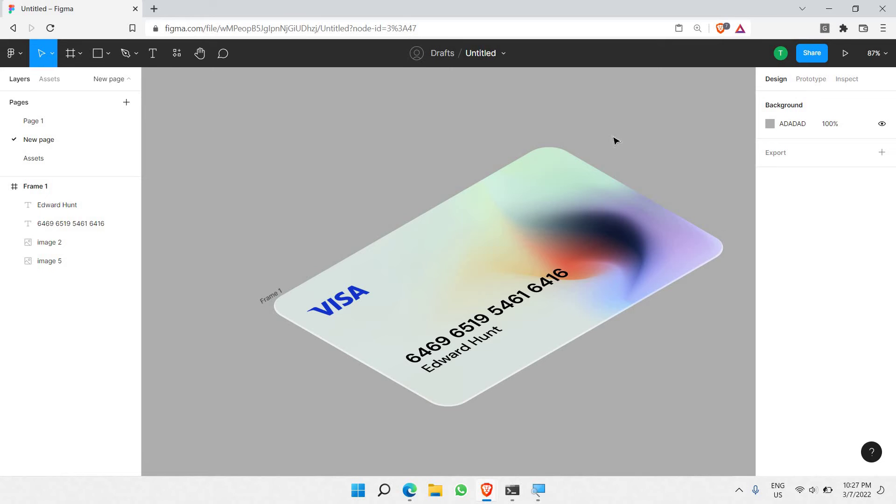
# - Undo the isometric tilt so the card lies flat again
pyautogui.hotkey('ctrl', 'a')
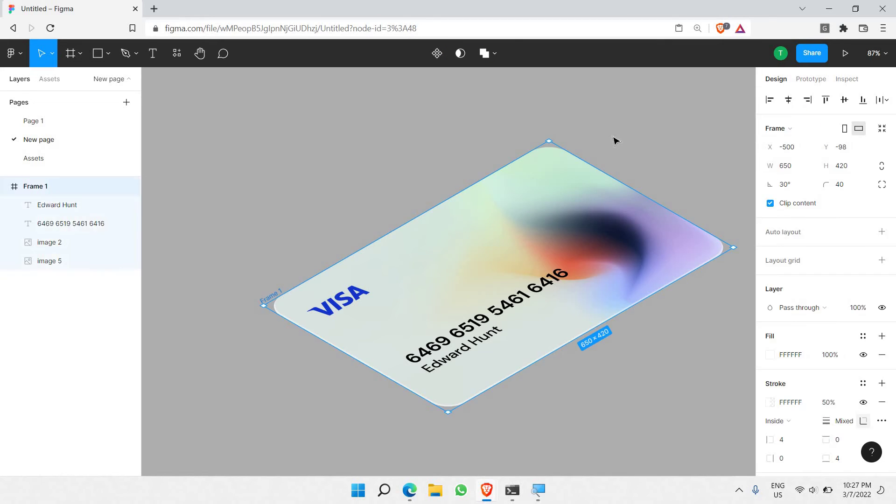
pyautogui.hotkey('ctrl', 'z')
pyautogui.scroll(-3, 658, 194)
pyautogui.click(640, 184)
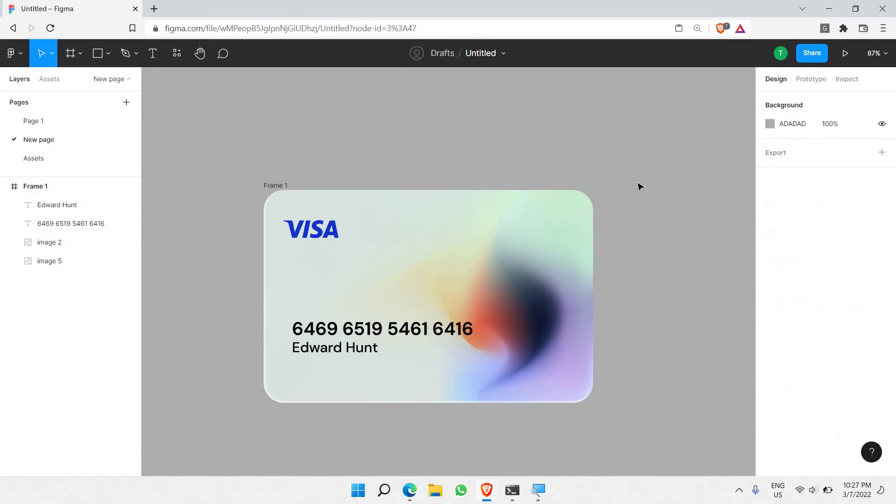
pyautogui.scroll(-5, 640, 184)
# - Duplicate Frame 1 and paste the copy, Frame 2, to its right
pyautogui.click(435, 185)
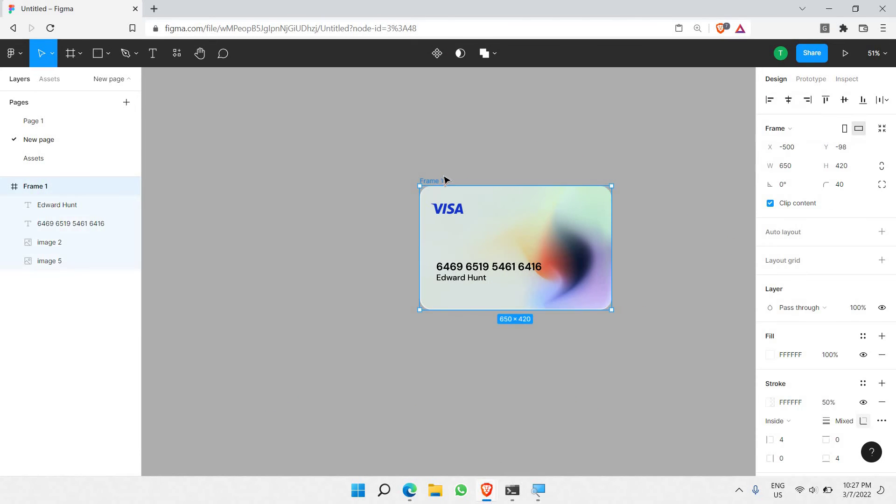
pyautogui.hscroll(5, 438, 185)
pyautogui.hotkey('ctrl', 'v')
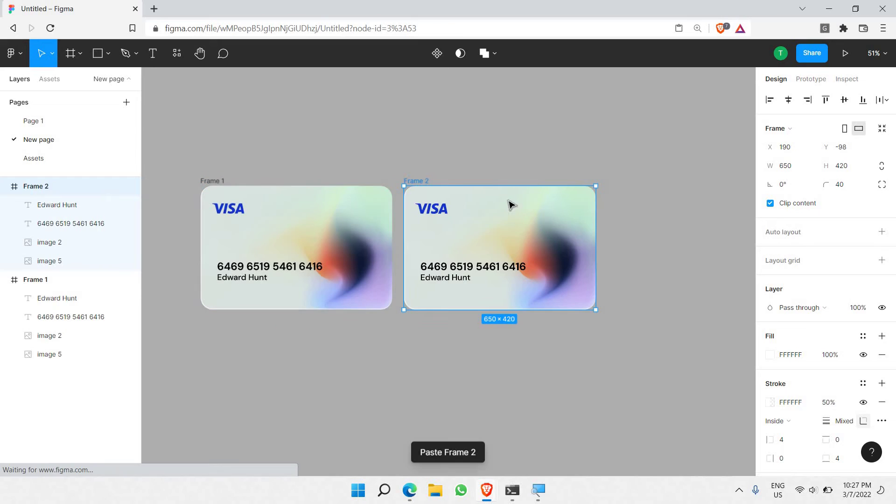
pyautogui.scroll(1, 478, 176)
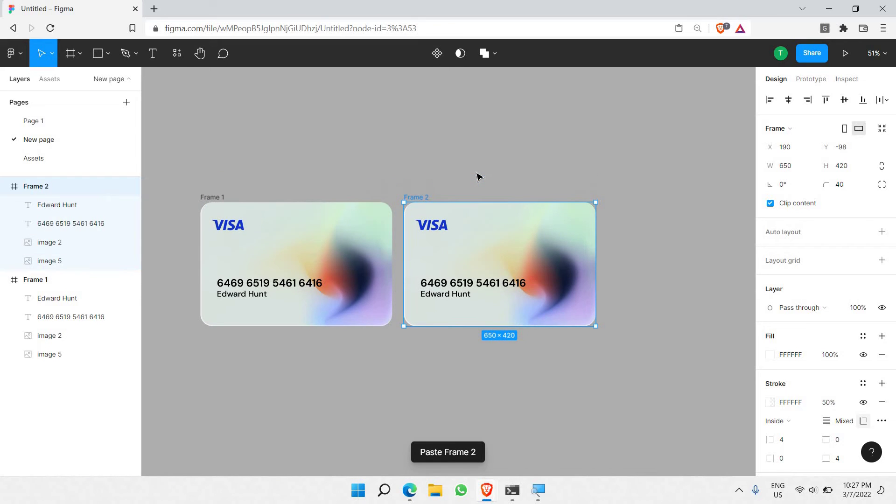
pyautogui.scroll(2, 478, 176)
# - Copy the blue-purple gradient image from the Assets page into Frame 2, sized 720×540
pyautogui.click(64, 162)
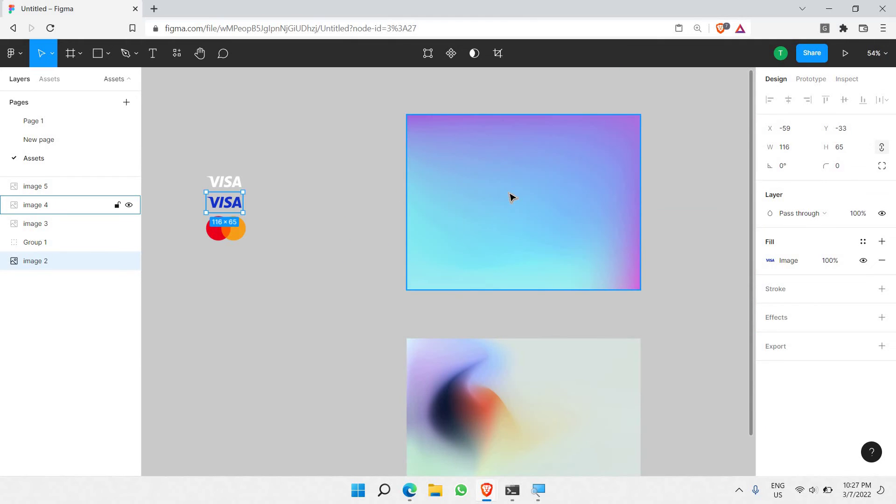
pyautogui.click(512, 197)
pyautogui.click(59, 142)
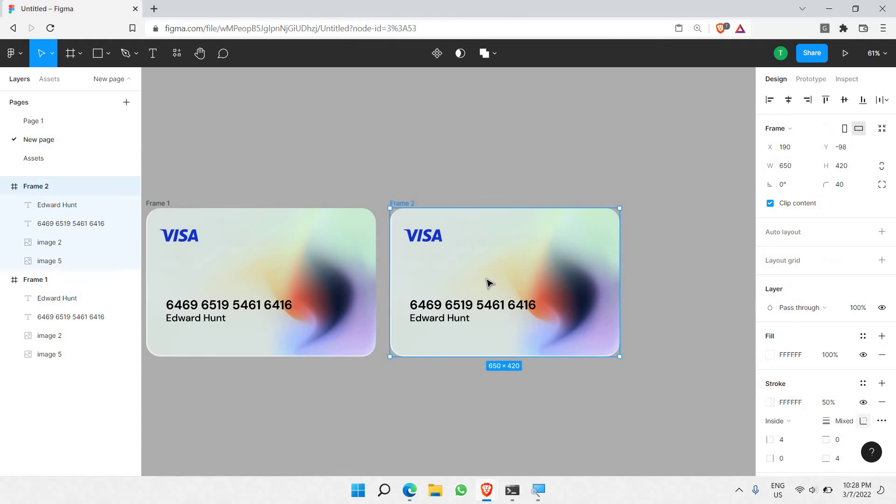
pyautogui.doubleClick(488, 283)
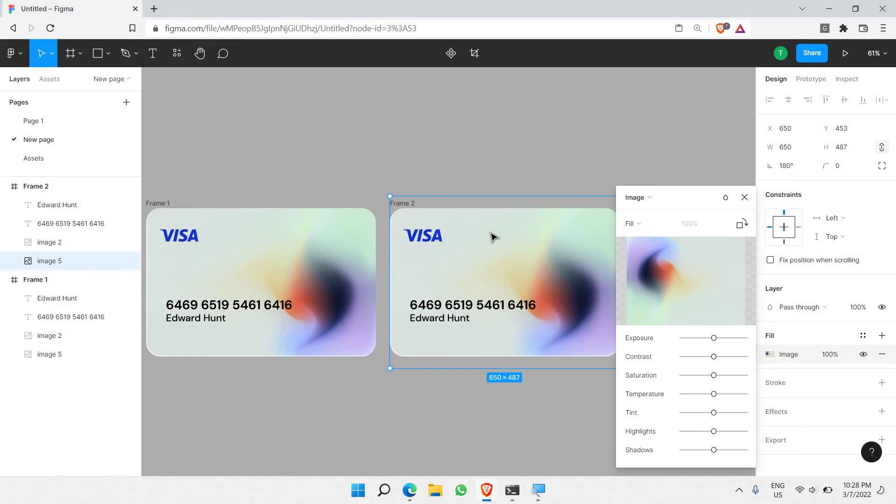
pyautogui.press('Escape')
pyautogui.hotkey('ctrl', 'v')
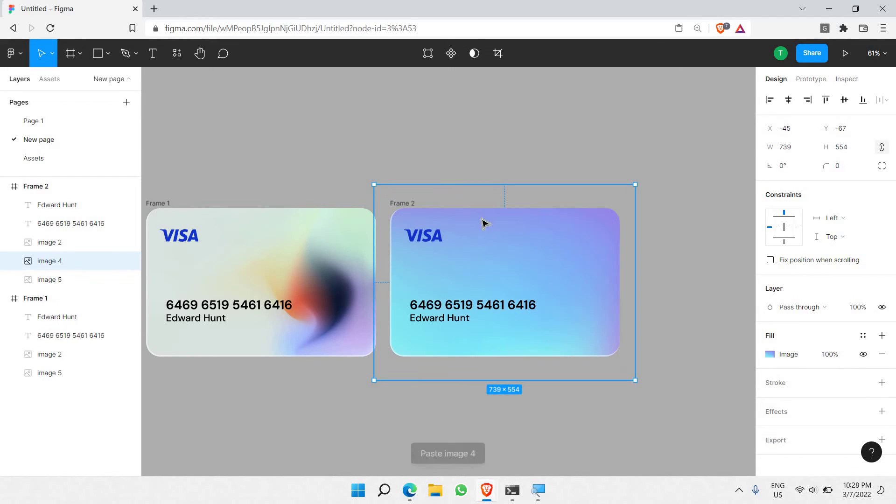
pyautogui.moveTo(634, 186); pyautogui.dragTo(628, 189)
# - Copy the Mastercard logo from the Assets page and paste it into Frame 2
pyautogui.press('Escape')
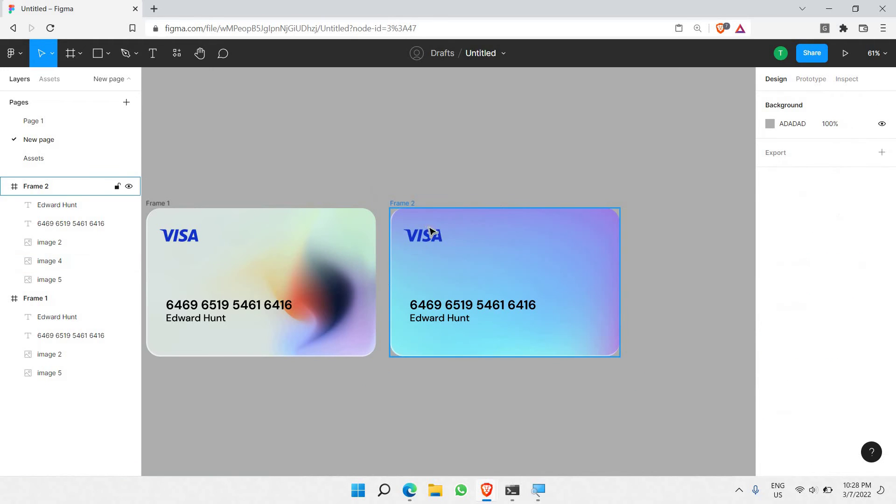
pyautogui.doubleClick(422, 236)
pyautogui.click(33, 158)
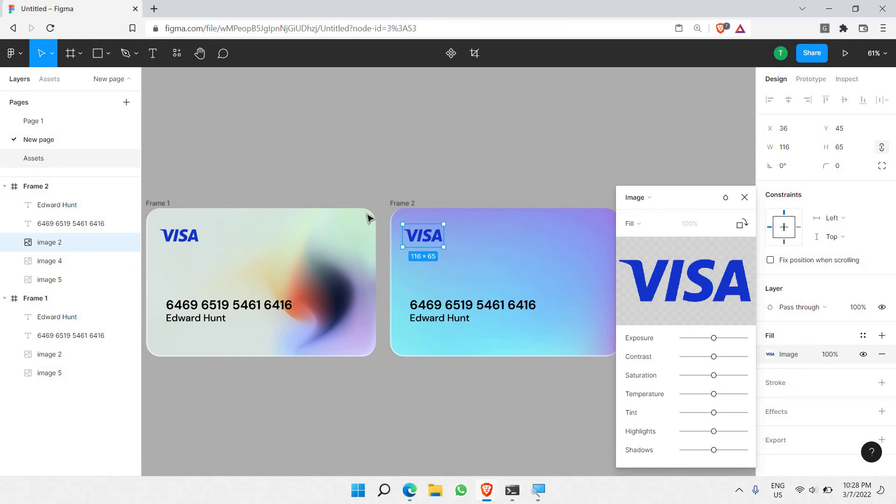
pyautogui.click(229, 219)
pyautogui.click(103, 141)
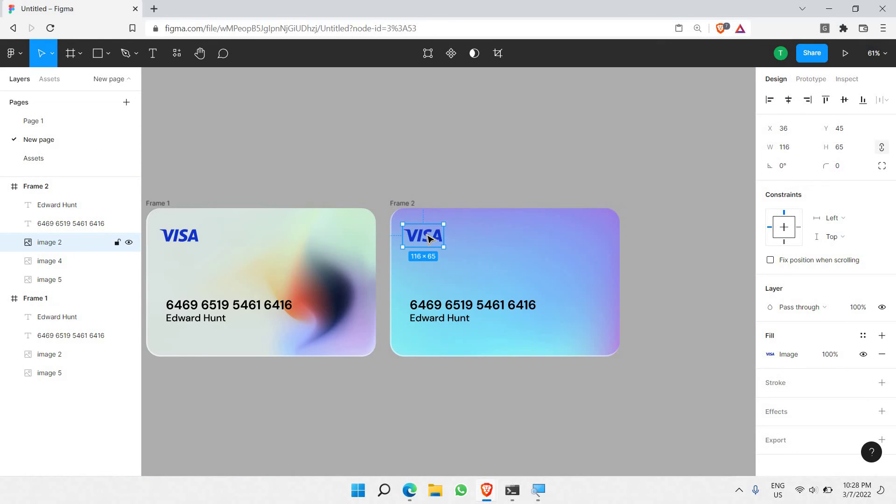
pyautogui.hotkey('ctrl', 'v')
# - Delete Frame 2's VISA logo and move the Mastercard logo to the top-left corner
pyautogui.scroll(3, 430, 233)
pyautogui.click(437, 238)
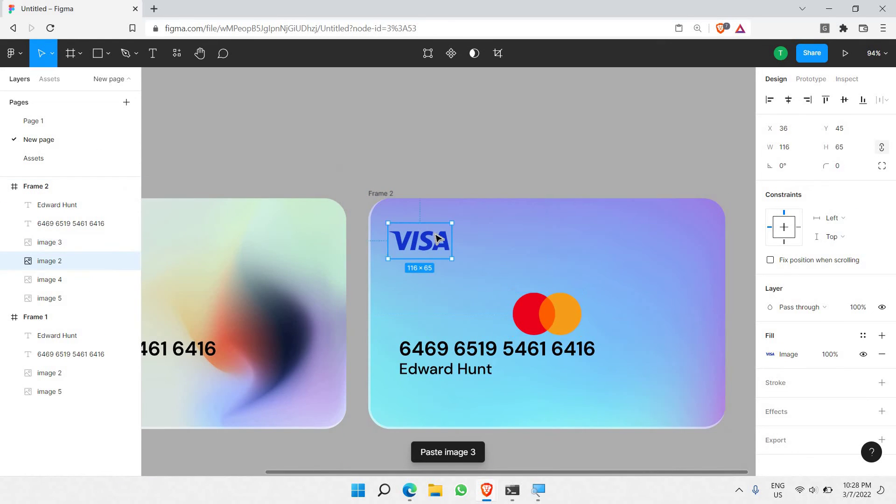
pyautogui.press('Delete')
pyautogui.moveTo(541, 314); pyautogui.dragTo(441, 252)
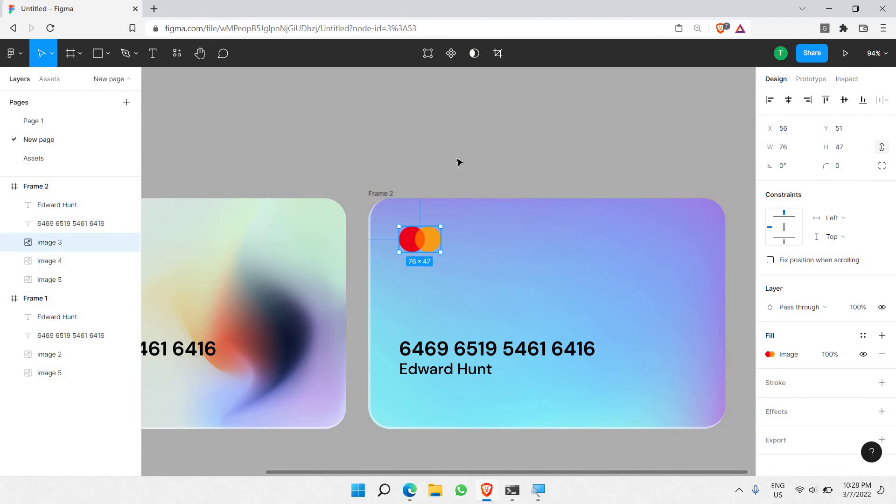
pyautogui.click(457, 163)
pyautogui.scroll(-3, 458, 163)
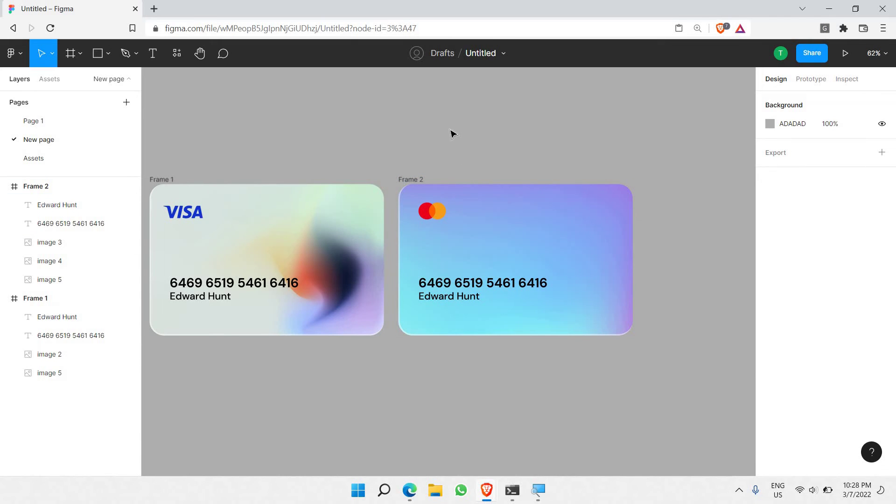
pyautogui.hscroll(2, 446, 134)
pyautogui.scroll(-2, 441, 134)
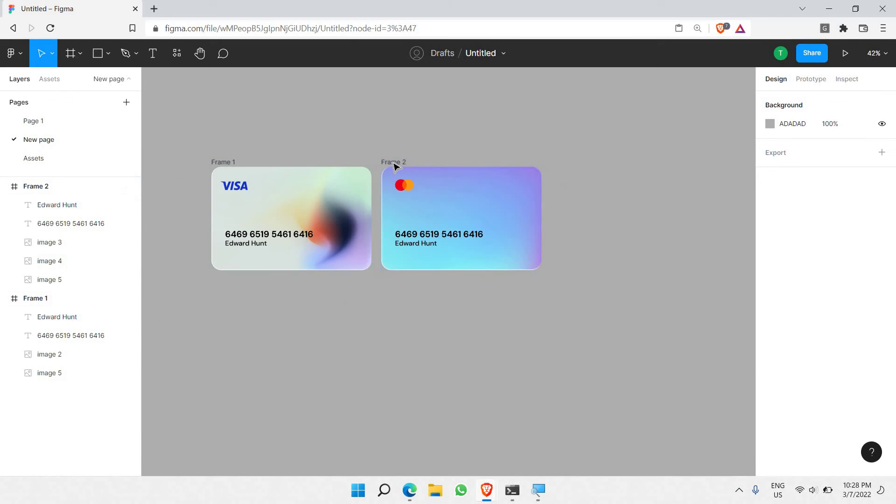
# - Copy Frame 2 and paste it as Frame 3 at 650×420 beside it
pyautogui.click(393, 166)
pyautogui.hotkey('ctrl', 'c')
pyautogui.hotkey('ctrl', 'v')
pyautogui.moveTo(574, 166); pyautogui.dragTo(579, 171)
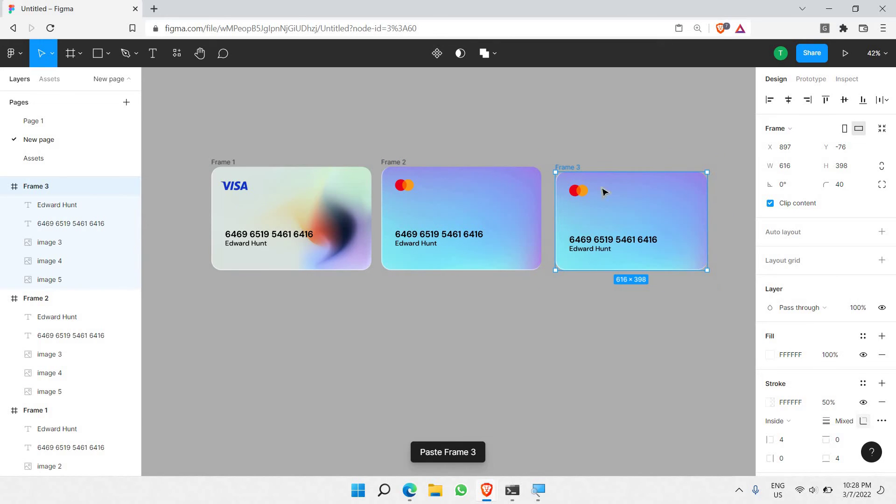
pyautogui.hotkey('ctrl', 'z')
pyautogui.hotkey('ctrl', 'z')
pyautogui.hotkey('ctrl', 'z')
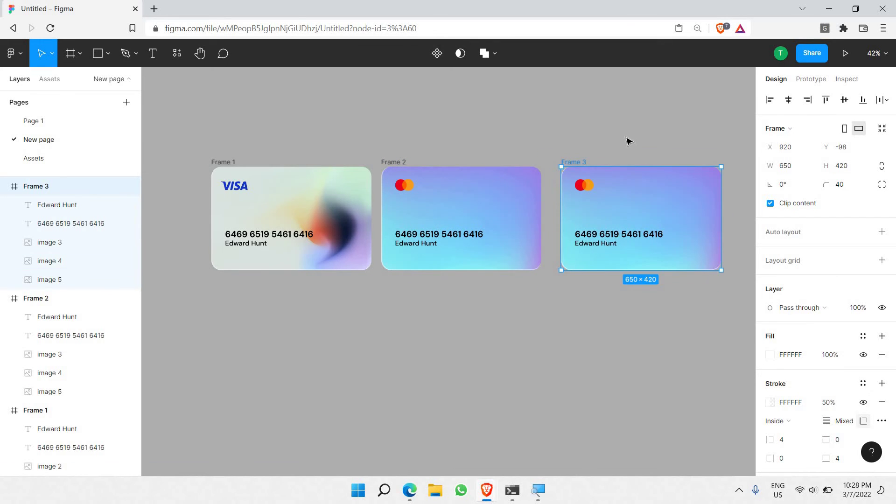
pyautogui.press('Escape')
pyautogui.hscroll(3, 626, 140)
pyautogui.scroll(4, 563, 192)
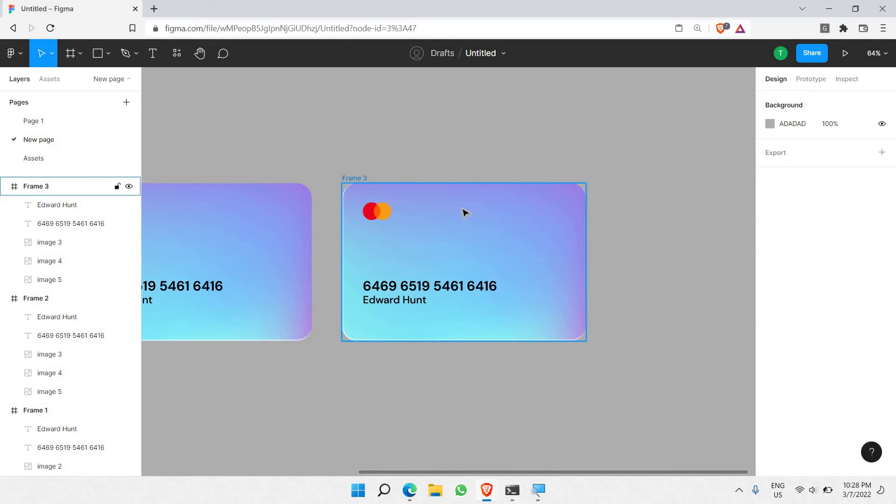
# - Undo the pasted gradient on Frame 3, leaving a plain white background
pyautogui.click(582, 248)
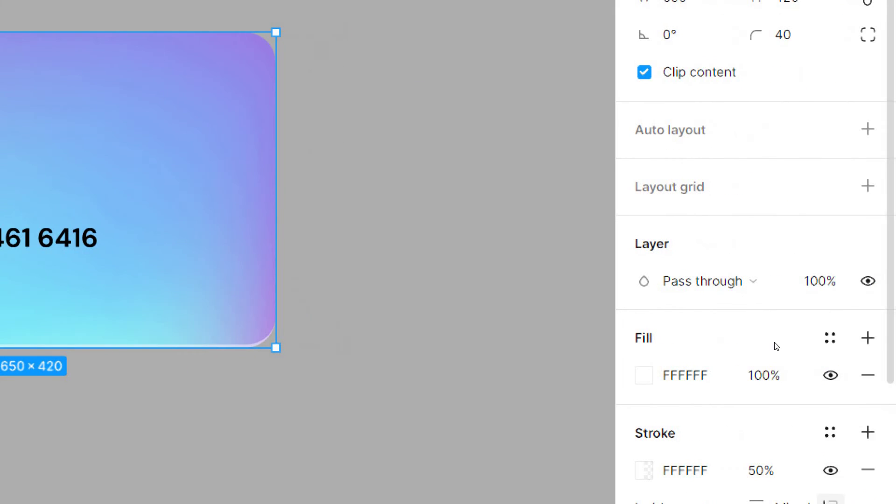
pyautogui.scroll(-2, 840, 322)
pyautogui.scroll(-2, 807, 253)
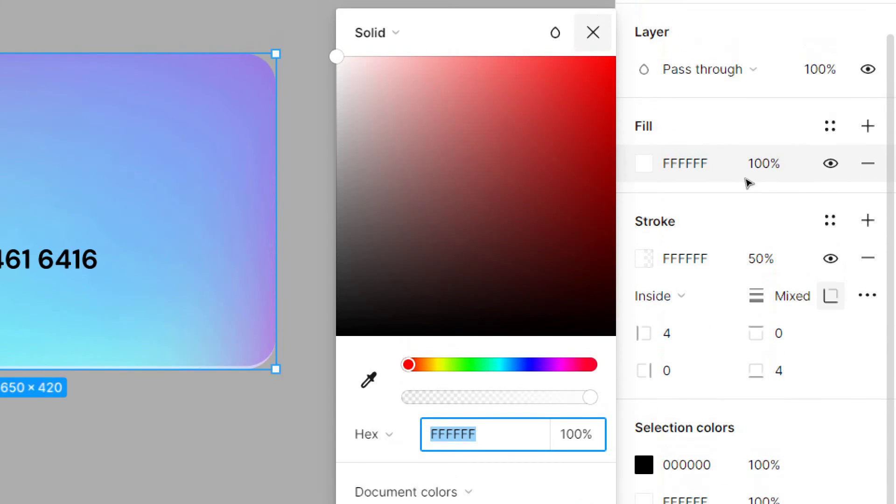
pyautogui.press('Escape')
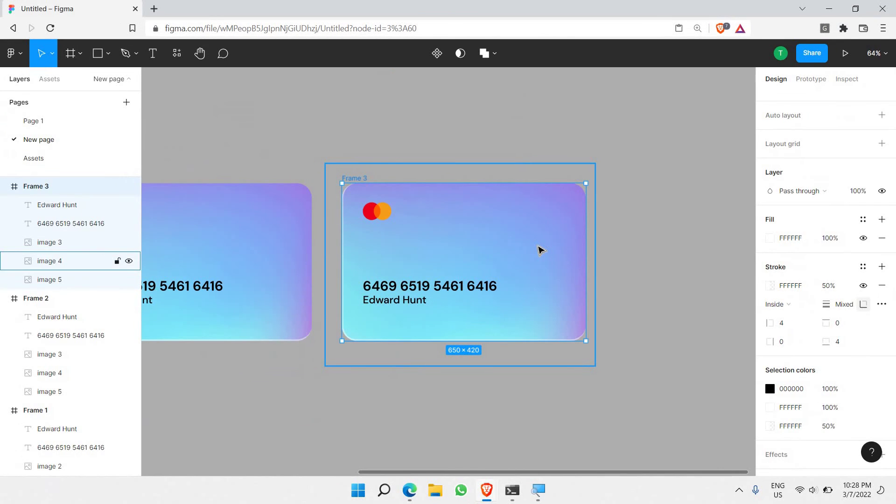
pyautogui.doubleClick(541, 251)
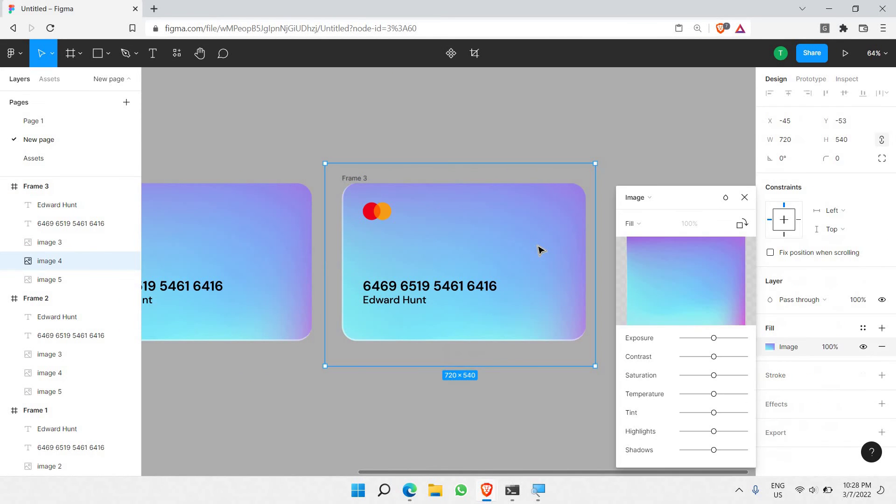
pyautogui.hotkey('ctrl', 'z')
pyautogui.hotkey('ctrl', 'z')
pyautogui.hotkey('ctrl', 'z')
pyautogui.hotkey('ctrl', 'z')
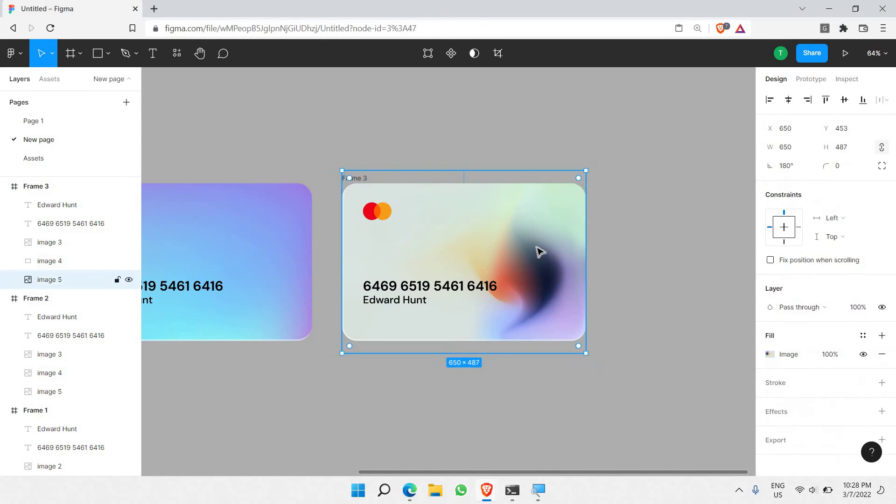
pyautogui.click(364, 179)
pyautogui.click(364, 179)
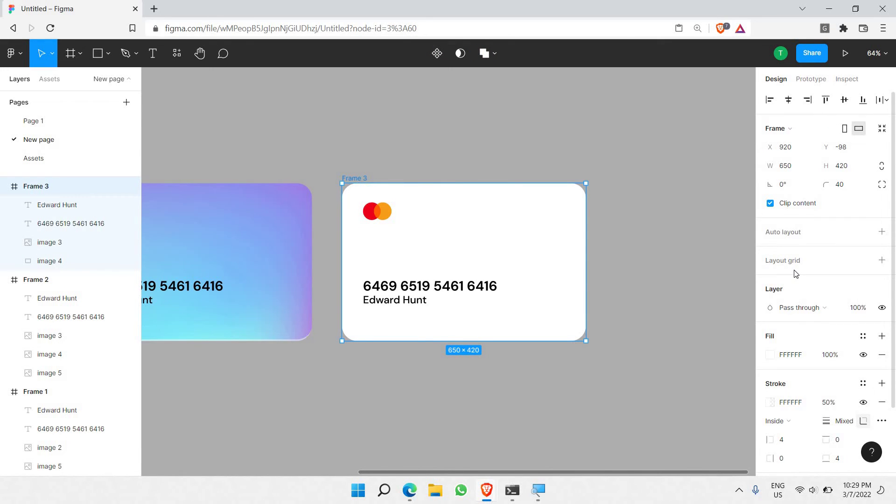
# - Lower Frame 3's white fill opacity to 10%
pyautogui.press('super')
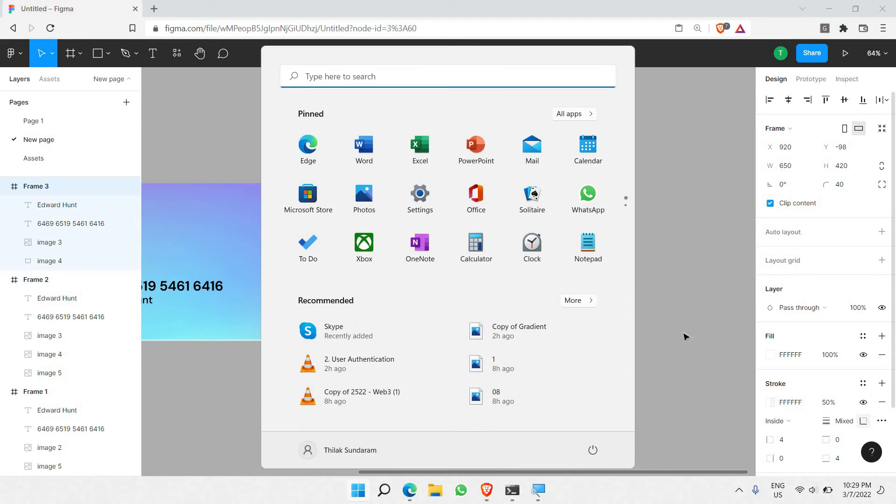
pyautogui.click(685, 336)
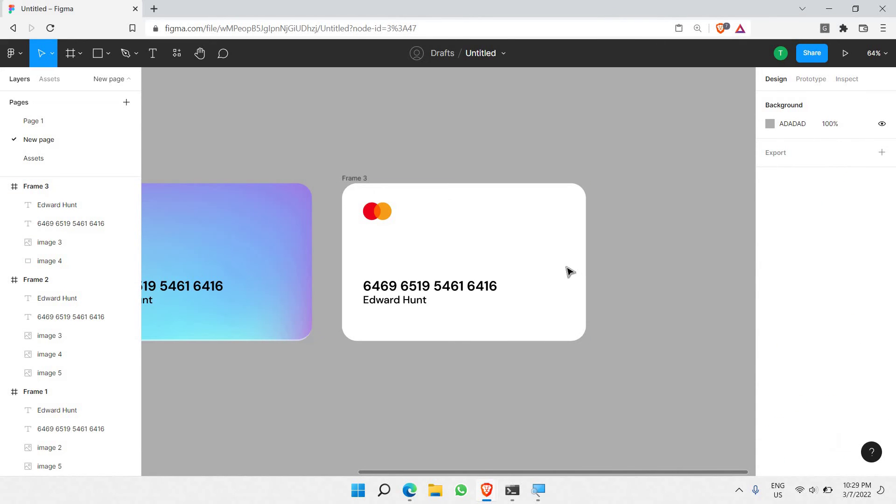
pyautogui.click(569, 272)
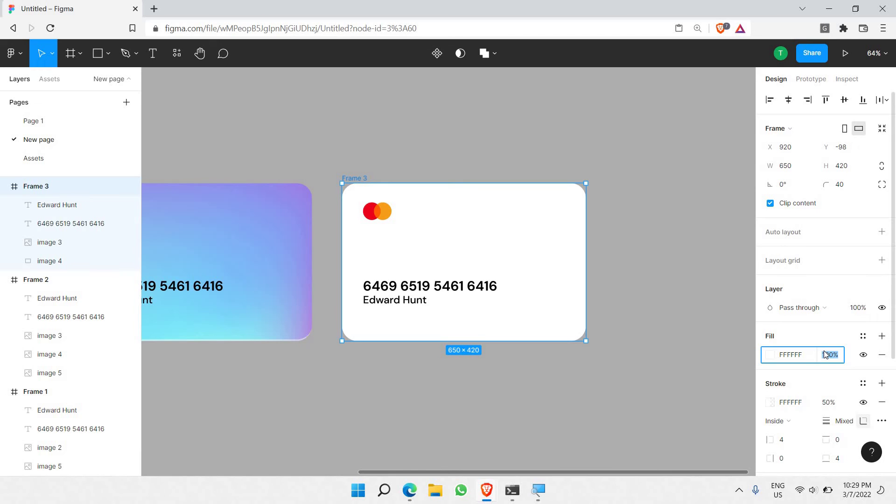
pyautogui.write('0')
pyautogui.press('Return')
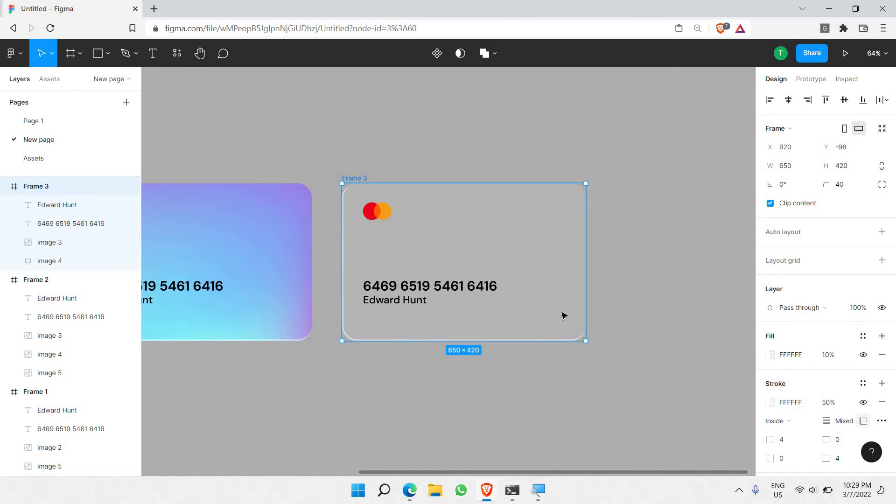
# - Replace the default drop shadow with a Background blur on Frame 3 and move it over Frame 2
pyautogui.scroll(-4, 811, 363)
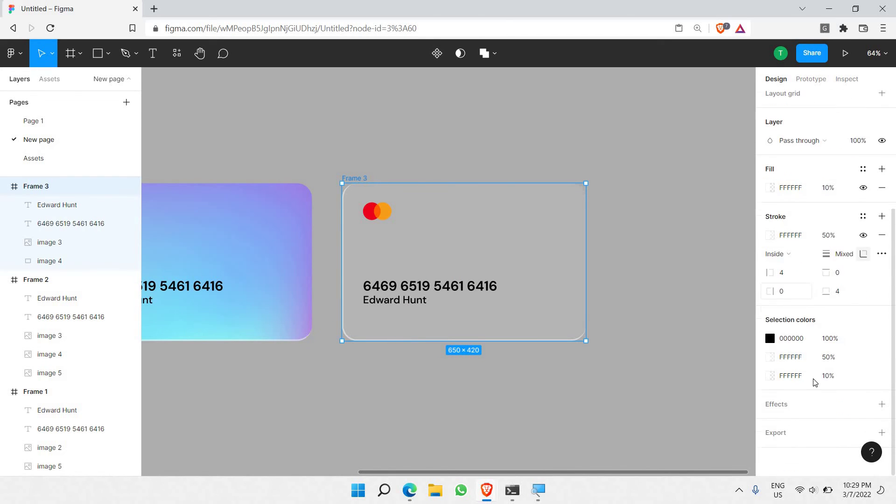
pyautogui.click(880, 405)
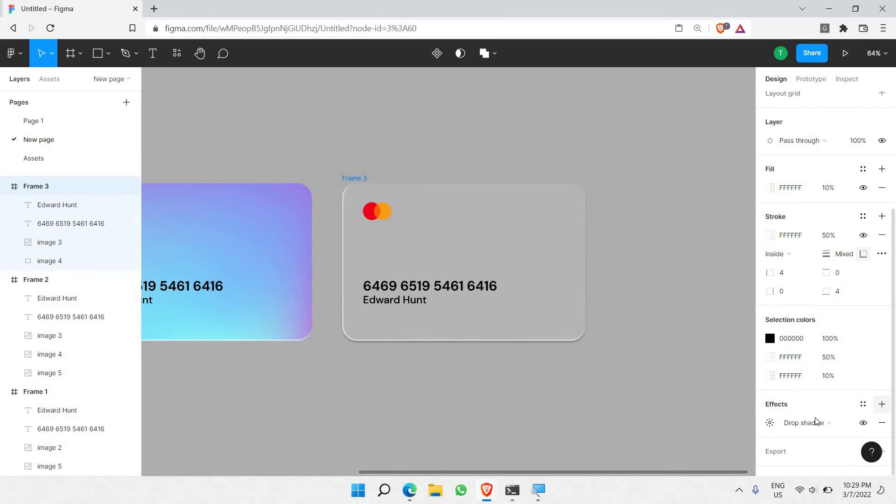
pyautogui.click(881, 422)
pyautogui.click(882, 404)
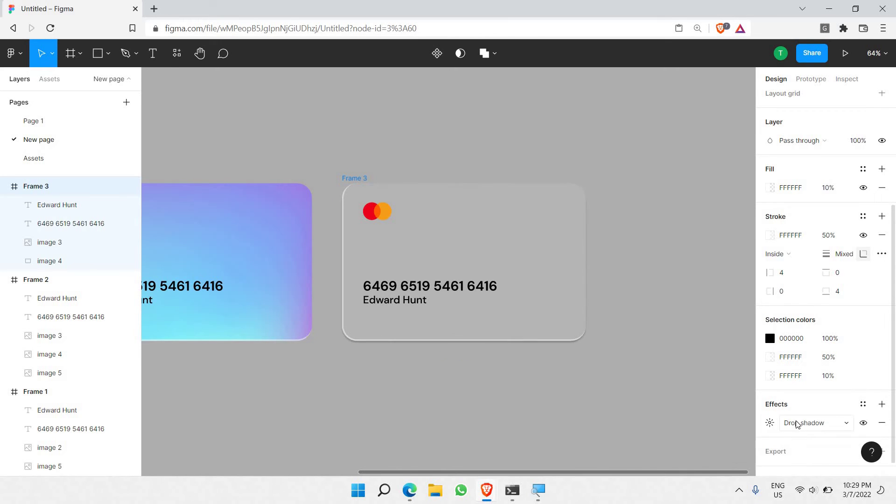
pyautogui.click(804, 428)
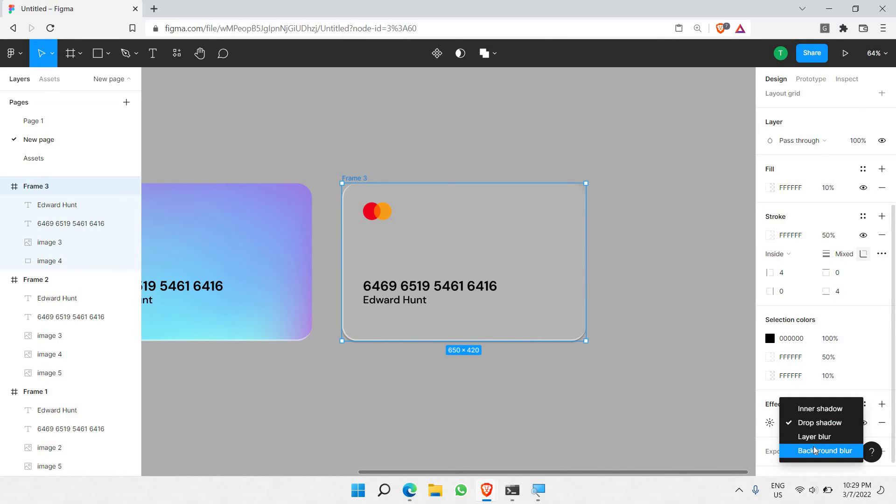
pyautogui.click(814, 450)
pyautogui.moveTo(527, 272); pyautogui.dragTo(444, 325)
pyautogui.hscroll(-3, 545, 252)
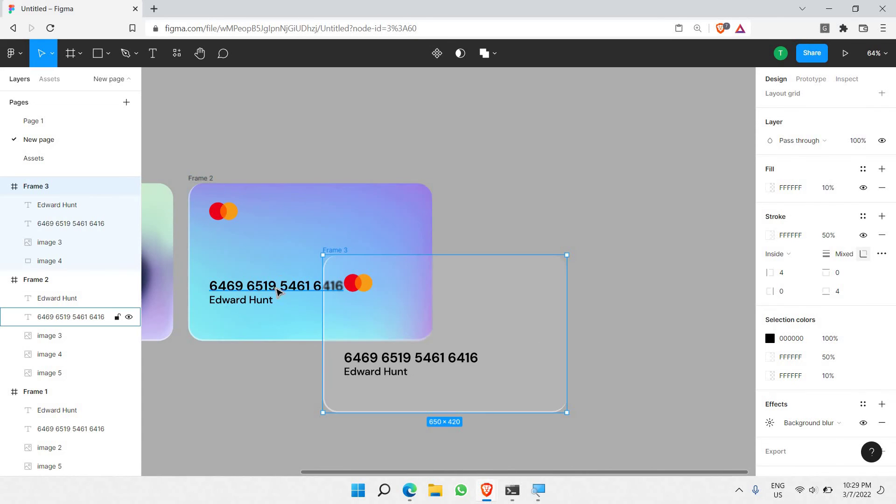
# - Try background blur amounts of 100, 50 and 25 on Frame 3
pyautogui.click(770, 422)
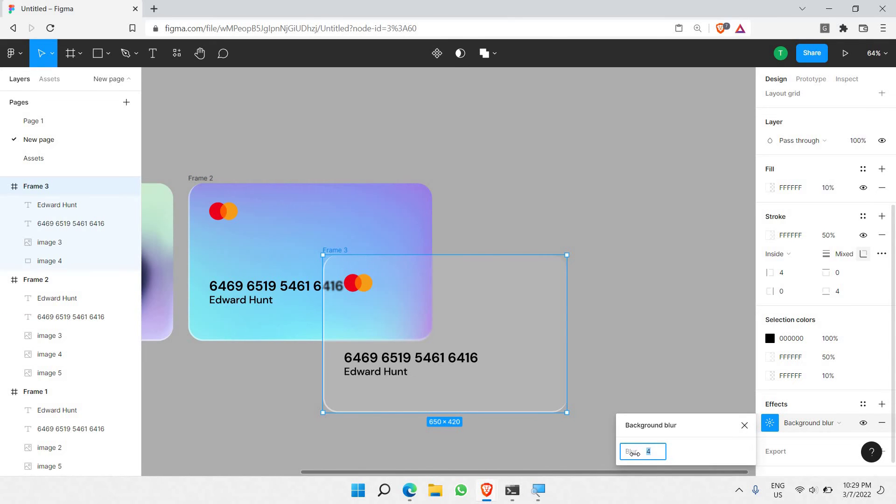
pyautogui.moveTo(632, 453); pyautogui.dragTo(789, 444)
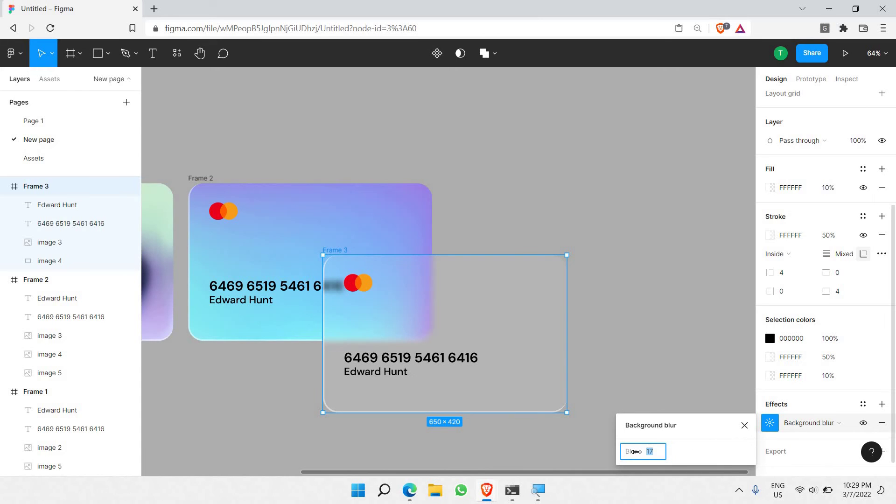
pyautogui.press('Return')
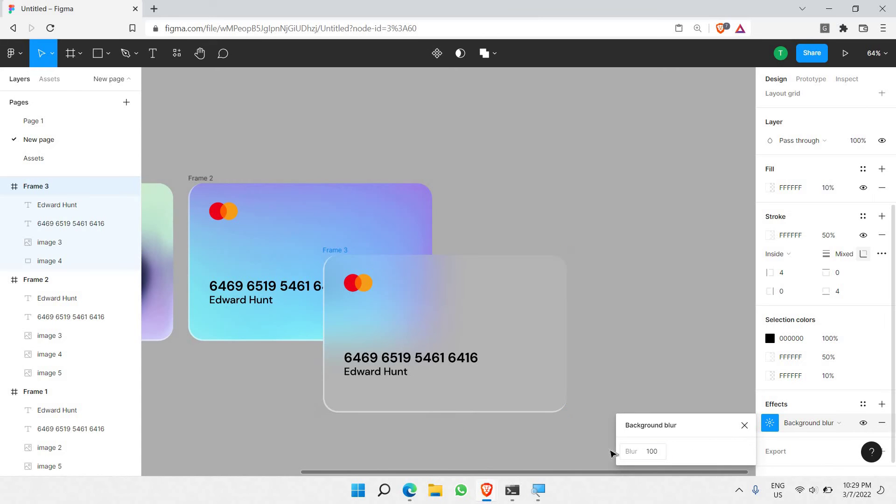
pyautogui.click(663, 452)
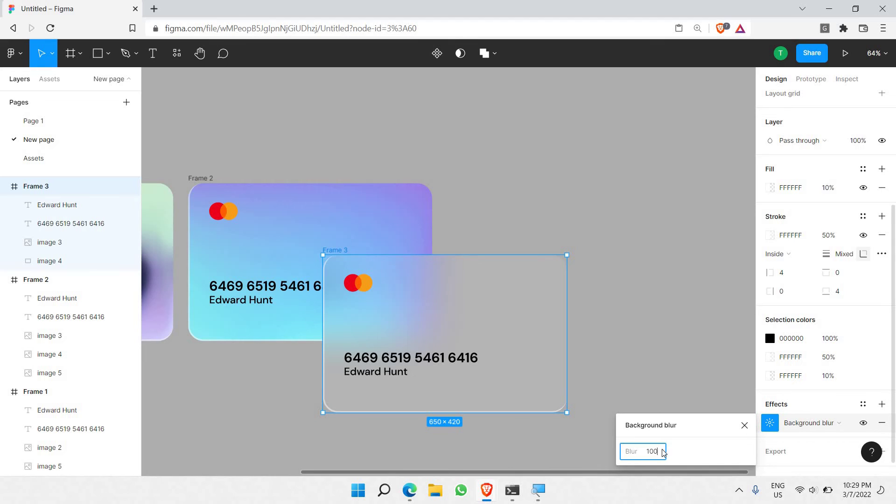
pyautogui.write('50')
pyautogui.press('Return')
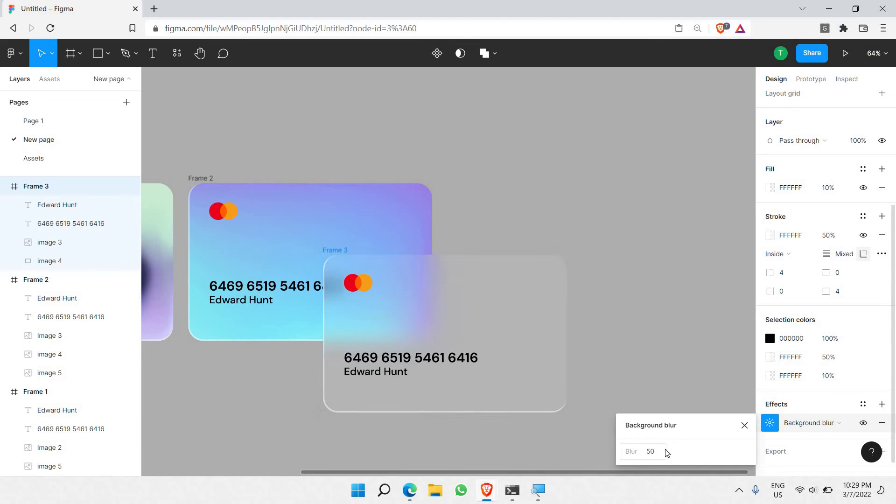
pyautogui.click(661, 454)
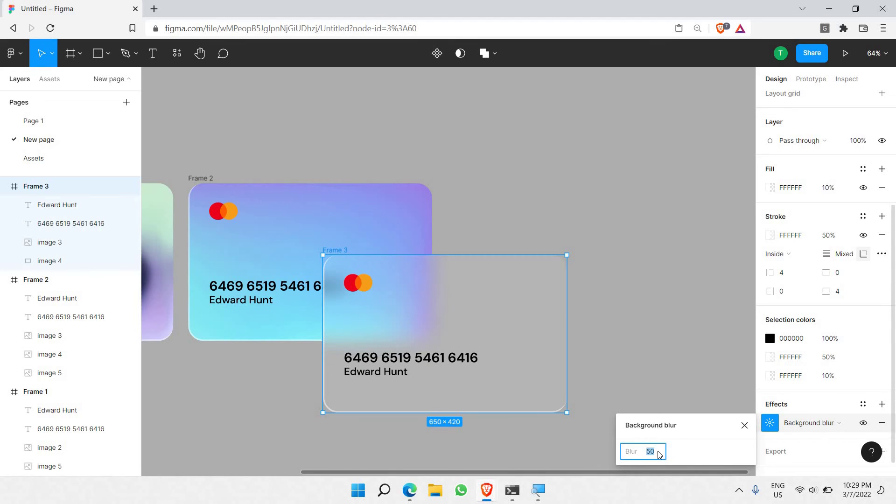
pyautogui.press('Return')
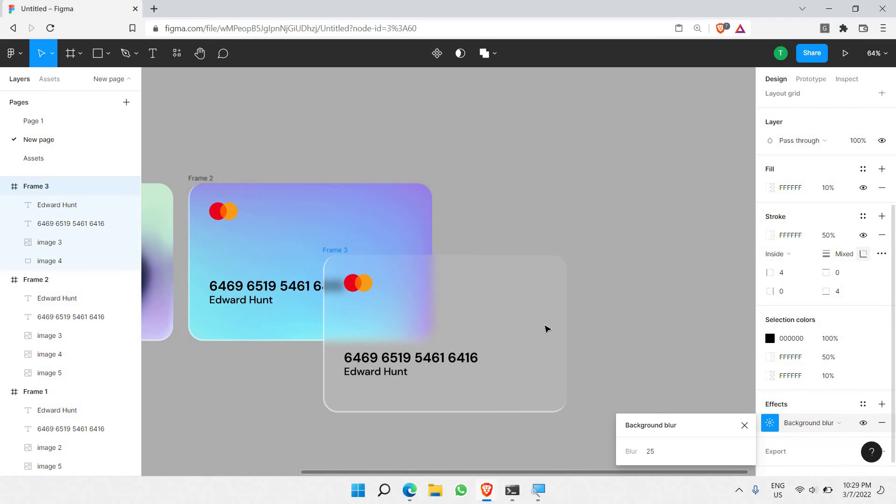
# - Preview Frame 3 over Frame 2 and settle the blur at 13 after trying 18
pyautogui.moveTo(414, 343); pyautogui.dragTo(506, 356)
pyautogui.hotkey('ctrl', 'z')
pyautogui.click(652, 453)
pyautogui.write('18')
pyautogui.press('Return')
pyautogui.click(653, 453)
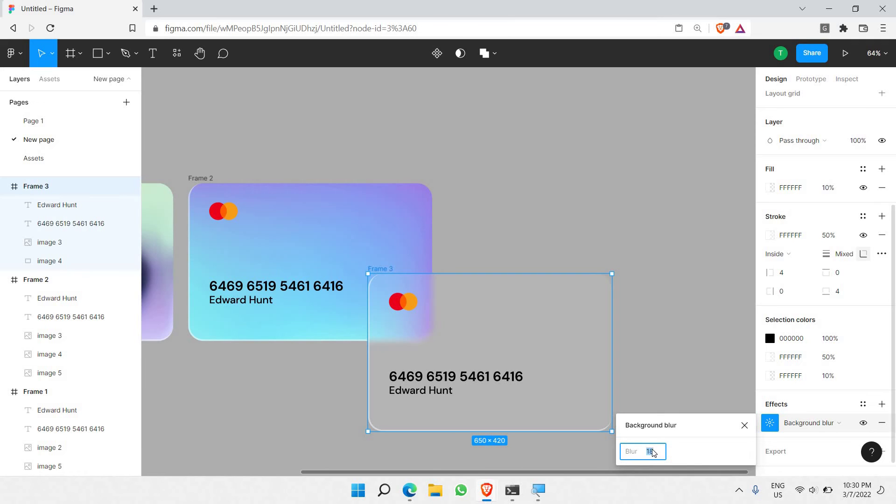
pyautogui.write('13')
pyautogui.press('Return')
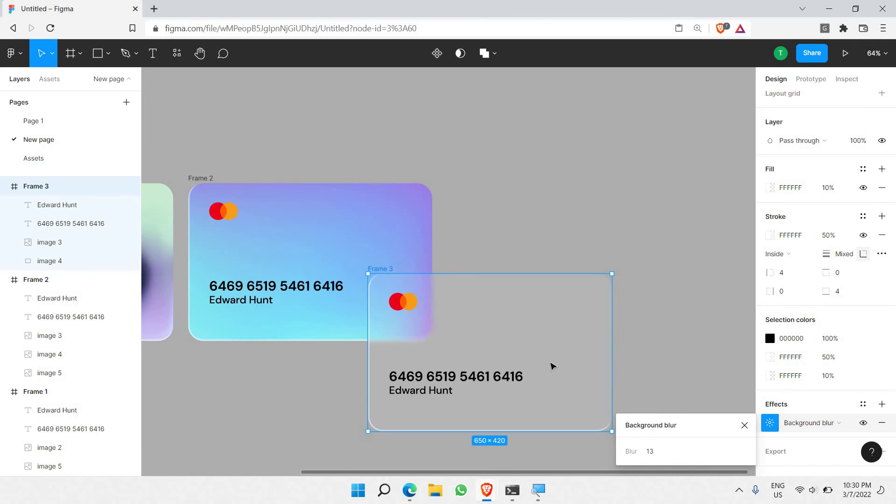
# - Move Frame 3 back beside Frame 2, aligned with its top
pyautogui.press('Escape')
pyautogui.click(620, 322)
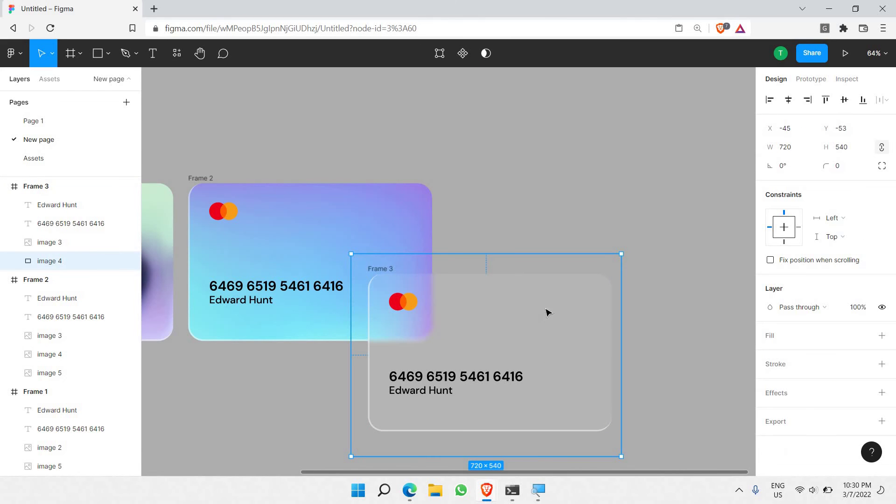
pyautogui.press('Escape')
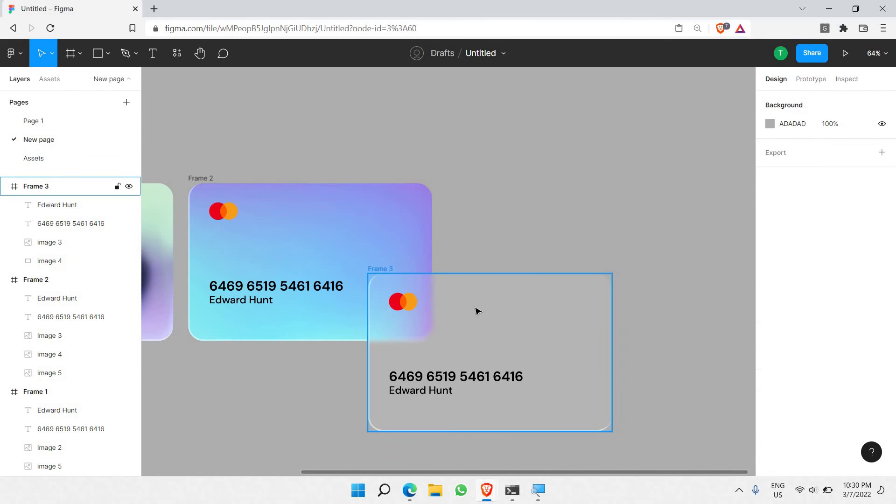
pyautogui.click(378, 261)
pyautogui.moveTo(378, 261); pyautogui.dragTo(556, 224)
# - Remove Frame 3's Mastercard logo and attempt pasting the white VISA logo, undoing the bare rectangle
pyautogui.hscroll(2, 444, 217)
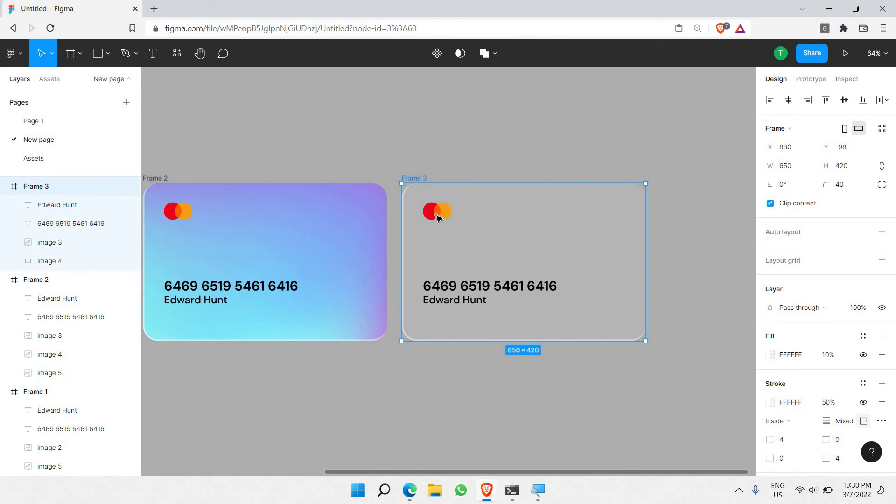
pyautogui.click(439, 218)
pyautogui.click(154, 165)
pyautogui.click(82, 158)
pyautogui.scroll(3, 262, 196)
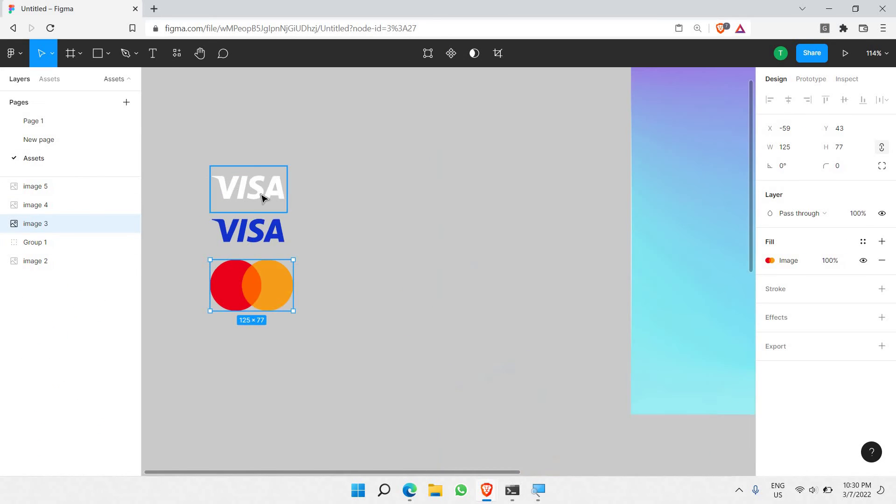
pyautogui.click(262, 198)
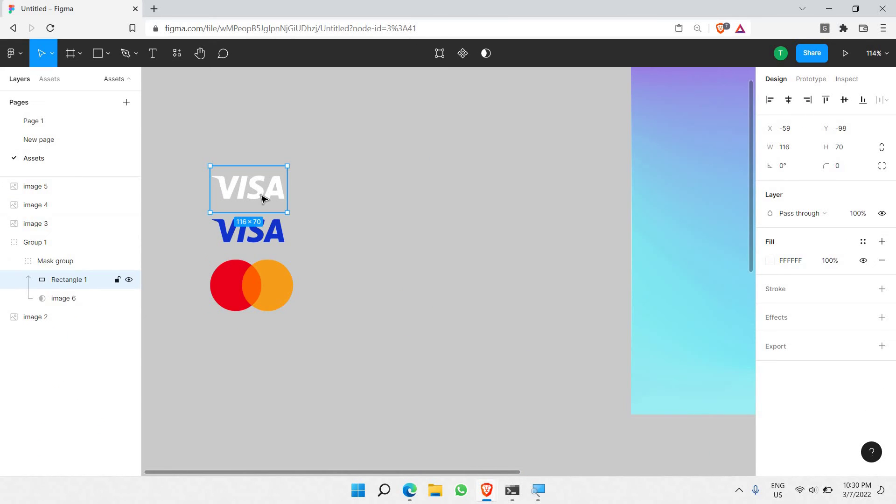
pyautogui.click(106, 140)
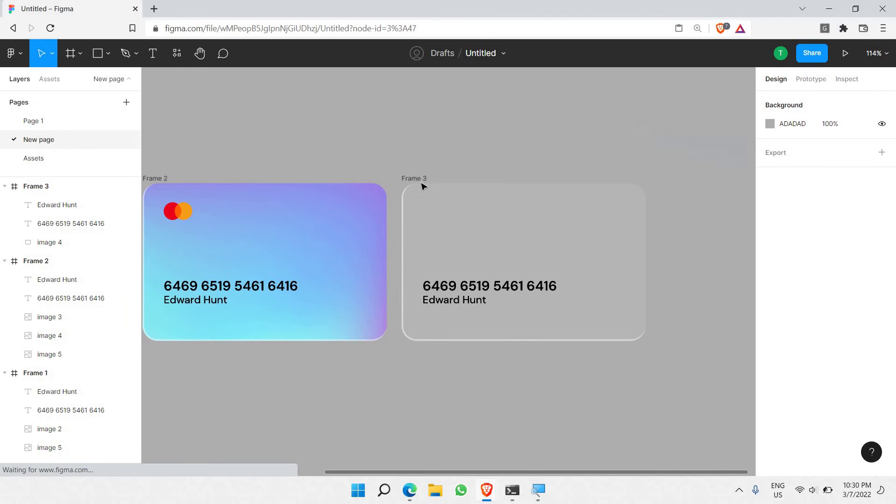
pyautogui.click(467, 226)
pyautogui.hotkey('ctrl', 'v')
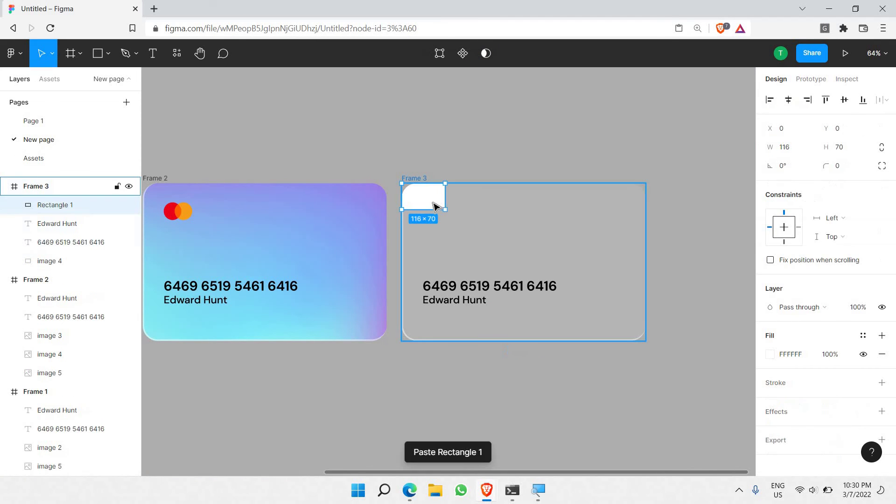
pyautogui.hotkey('ctrl', 'z')
# - Copy the whole white VISA group from Assets and place it at Frame 3's top-left
pyautogui.click(80, 154)
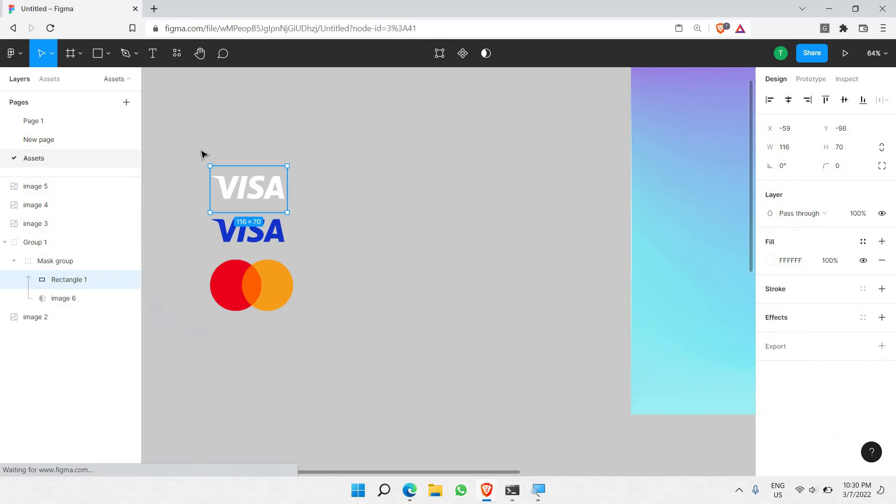
pyautogui.click(302, 187)
pyautogui.moveTo(196, 145); pyautogui.dragTo(310, 204)
pyautogui.click(4, 242)
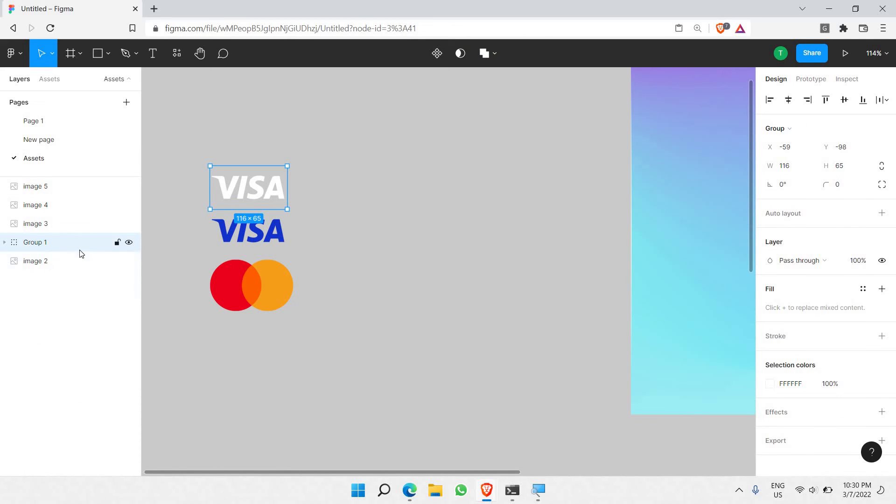
pyautogui.click(63, 140)
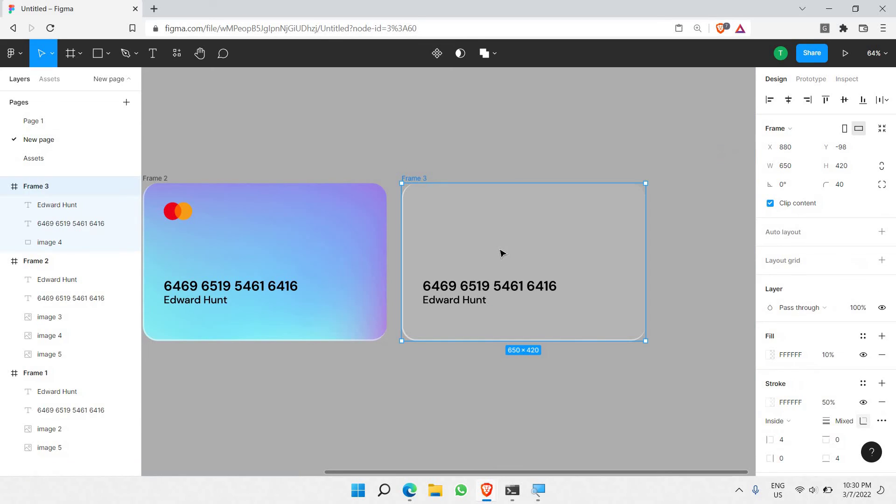
pyautogui.press('Escape')
pyautogui.hotkey('ctrl', 'v')
pyautogui.moveTo(452, 256); pyautogui.dragTo(454, 220)
pyautogui.click(431, 181)
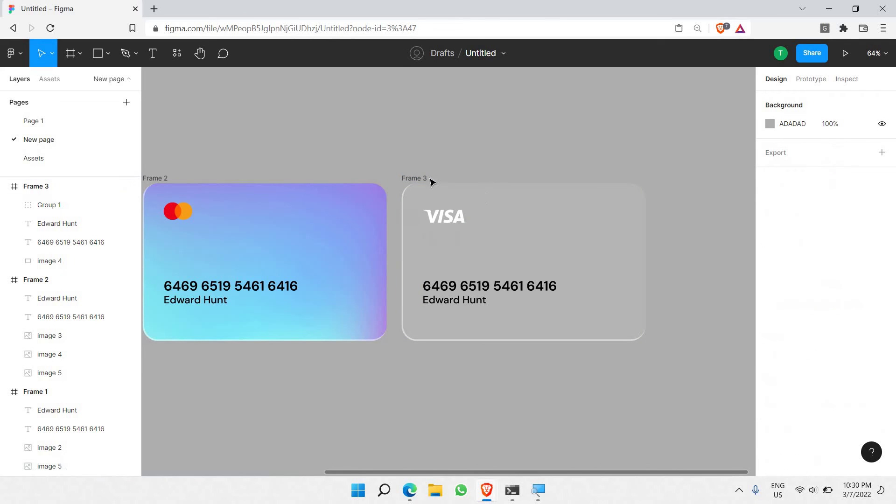
# - Preview Frame 3 over Frame 2 at 25% fill, then realign it beside Frame 2 at 20%
pyautogui.click(614, 241)
pyautogui.moveTo(561, 260); pyautogui.dragTo(486, 278)
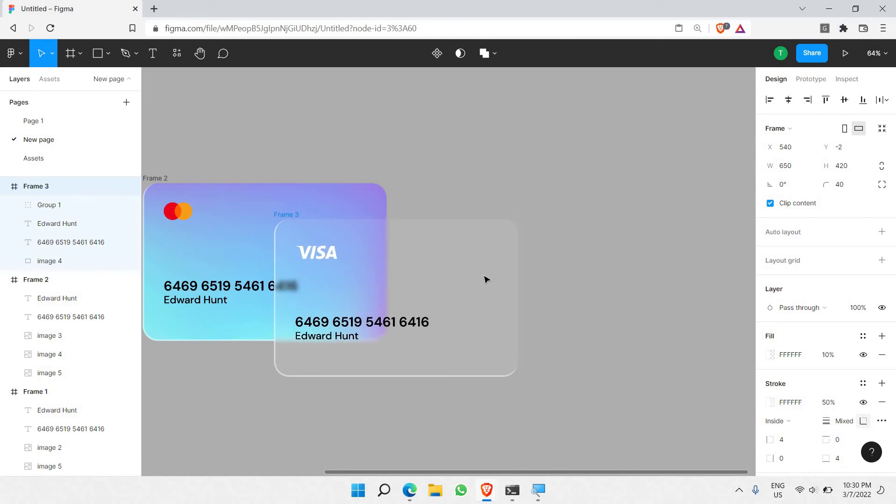
pyautogui.click(826, 356)
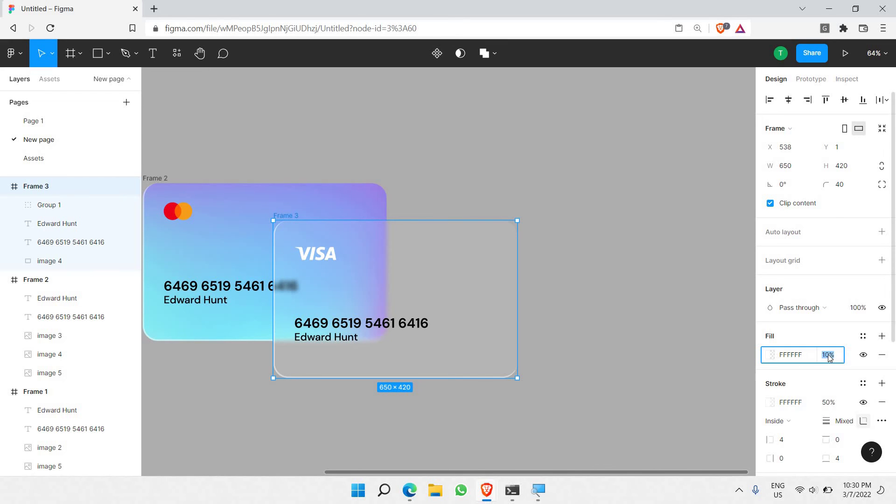
pyautogui.press('Return')
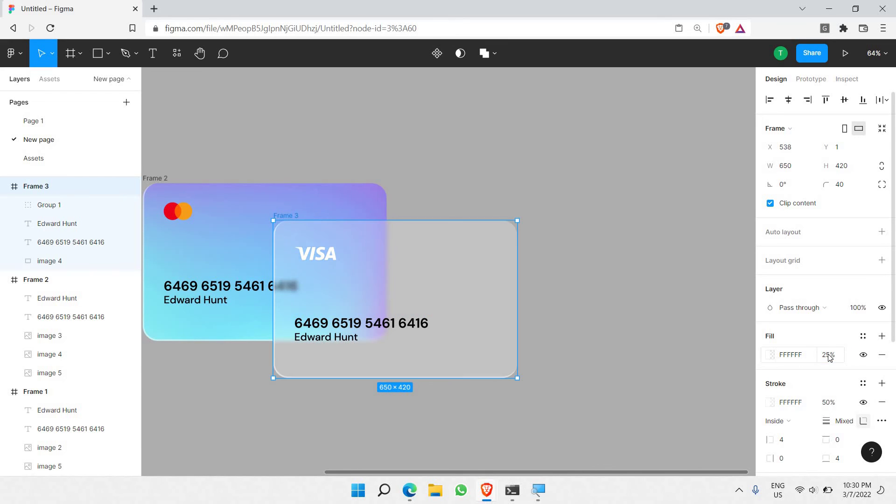
pyautogui.press('Escape')
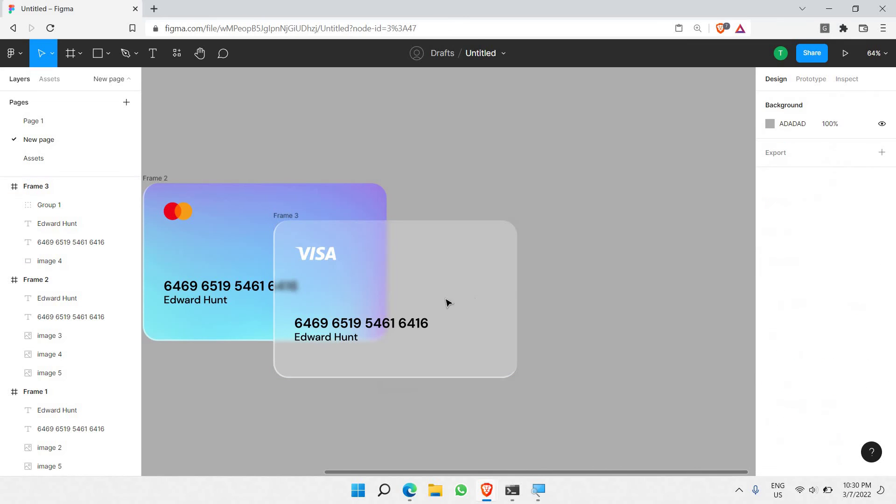
pyautogui.moveTo(374, 273); pyautogui.dragTo(312, 277)
pyautogui.moveTo(539, 240); pyautogui.dragTo(557, 233)
pyautogui.click(832, 356)
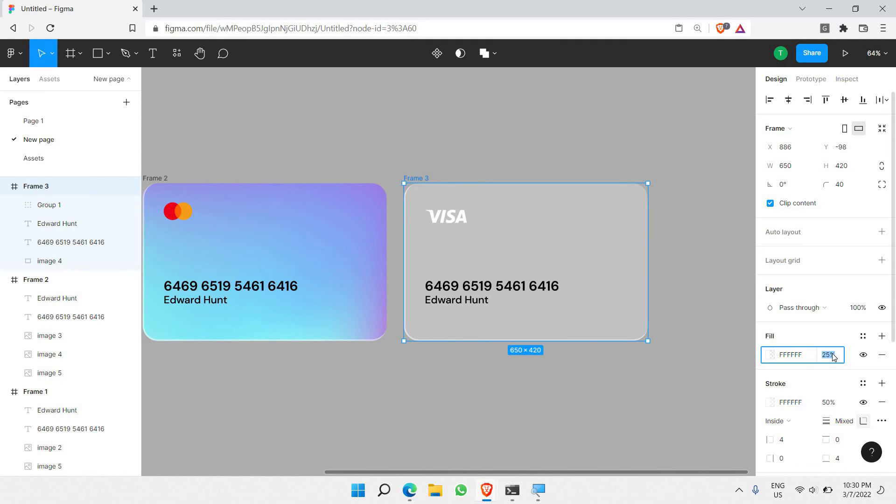
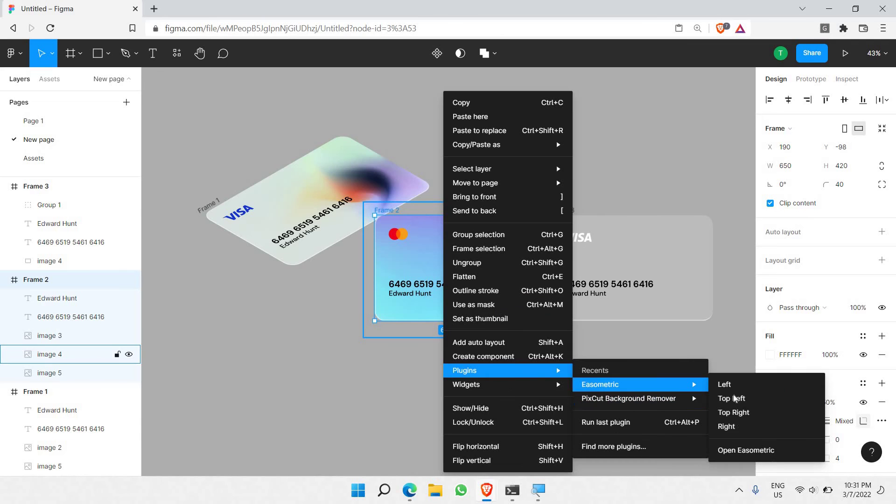
# - Tilt the blue gradient card with Easometric Top Right and move it below the pastel card
pyautogui.click(735, 412)
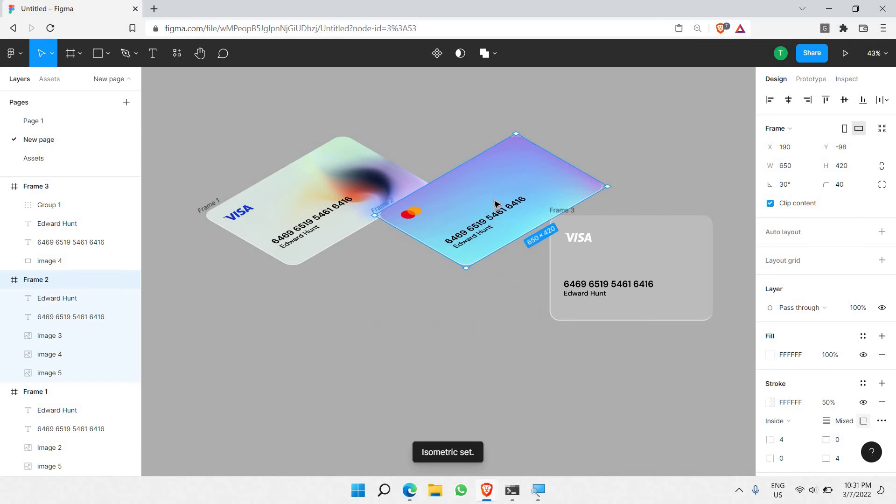
pyautogui.click(5, 280)
pyautogui.click(6, 186)
pyautogui.moveTo(429, 226); pyautogui.dragTo(287, 359)
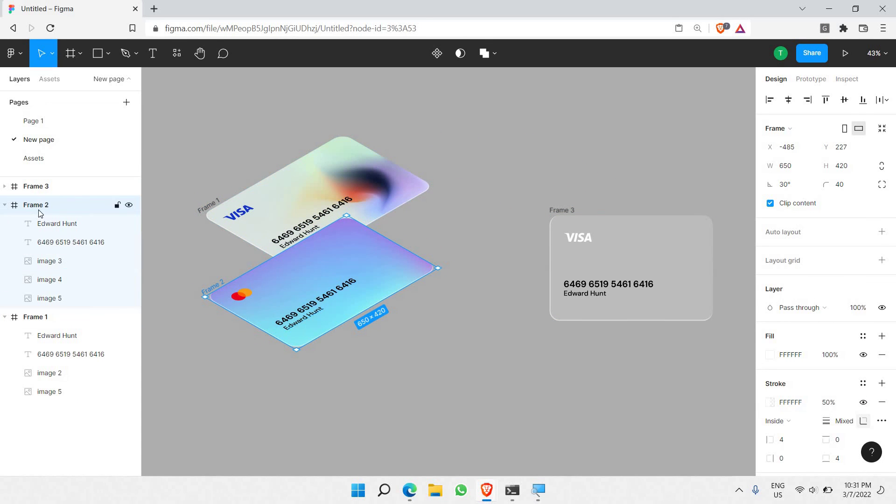
# - Reorder Frames 1–3 so Frame 1 is on top, and seat the pastel card just above the blue card
pyautogui.click(5, 207)
pyautogui.moveTo(40, 205); pyautogui.dragTo(41, 186)
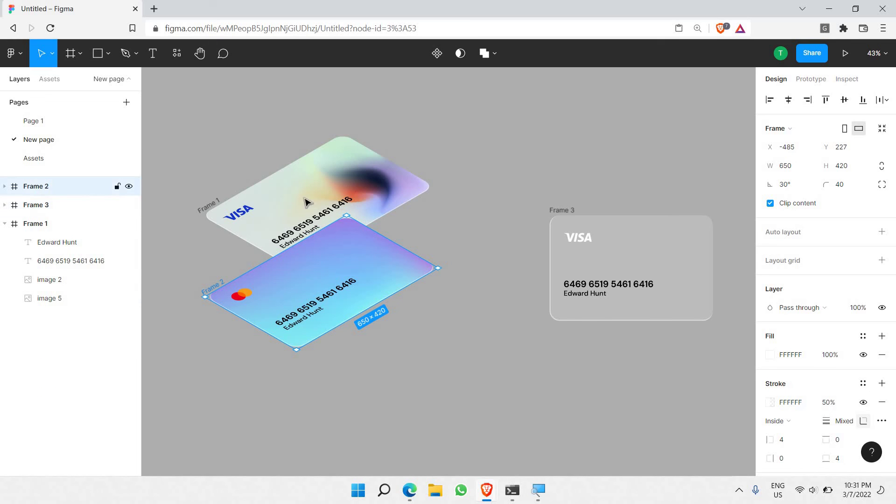
pyautogui.moveTo(347, 182); pyautogui.dragTo(377, 178)
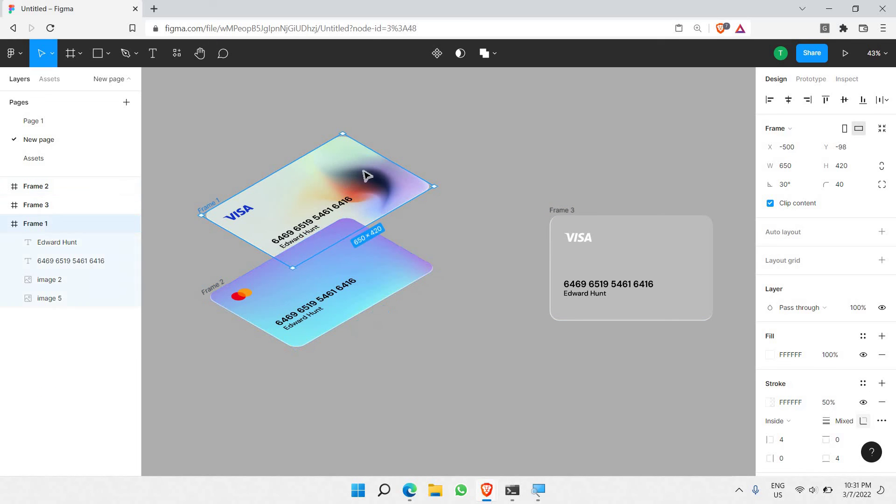
pyautogui.moveTo(68, 205); pyautogui.dragTo(70, 184)
pyautogui.click(4, 228)
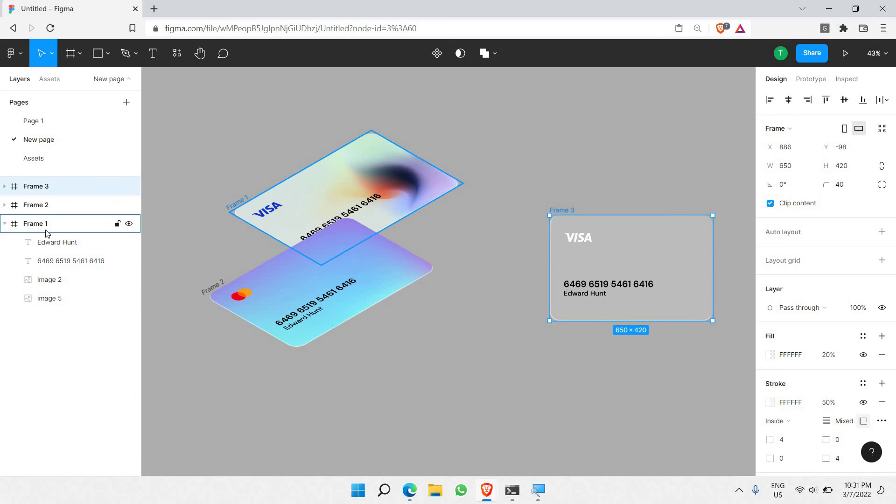
pyautogui.moveTo(48, 232); pyautogui.dragTo(63, 186)
pyautogui.moveTo(380, 184); pyautogui.dragTo(373, 232)
pyautogui.click(257, 166)
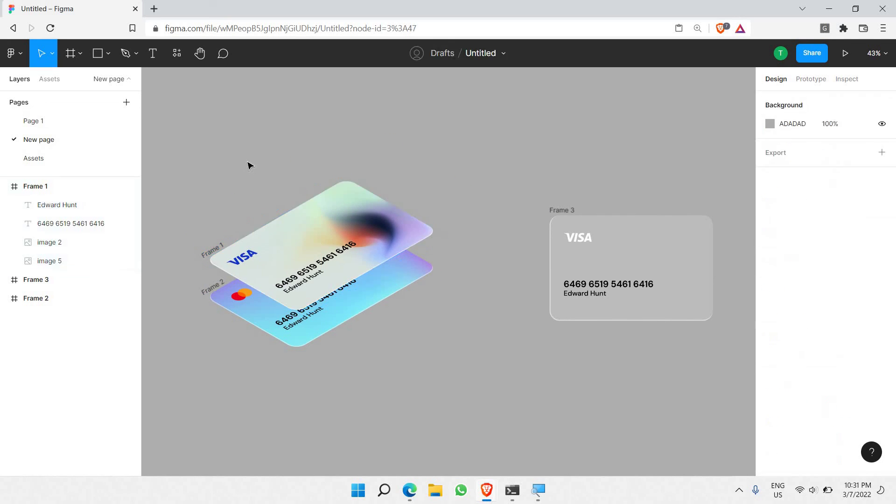
# - Apply the Easometric Top Right tilt to the frosted glass card, Frame 3
pyautogui.scroll(1, 405, 194)
pyautogui.click(646, 273)
pyautogui.click(646, 273)
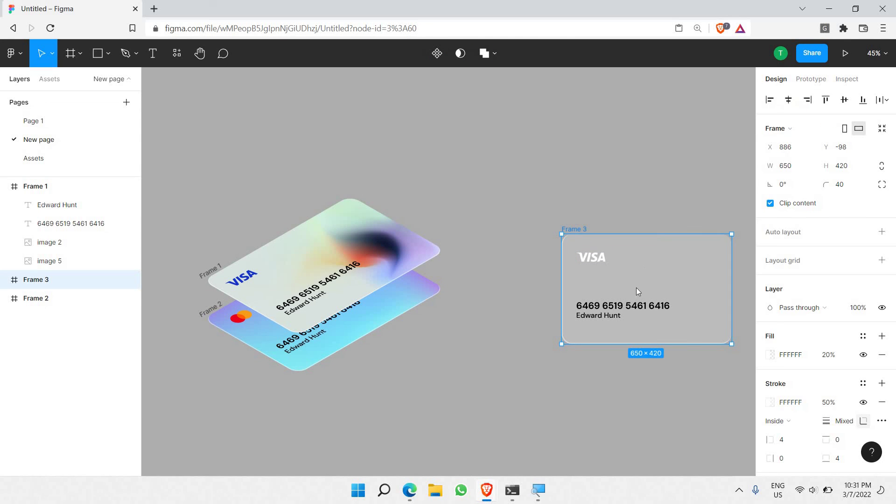
pyautogui.rightClick(637, 287)
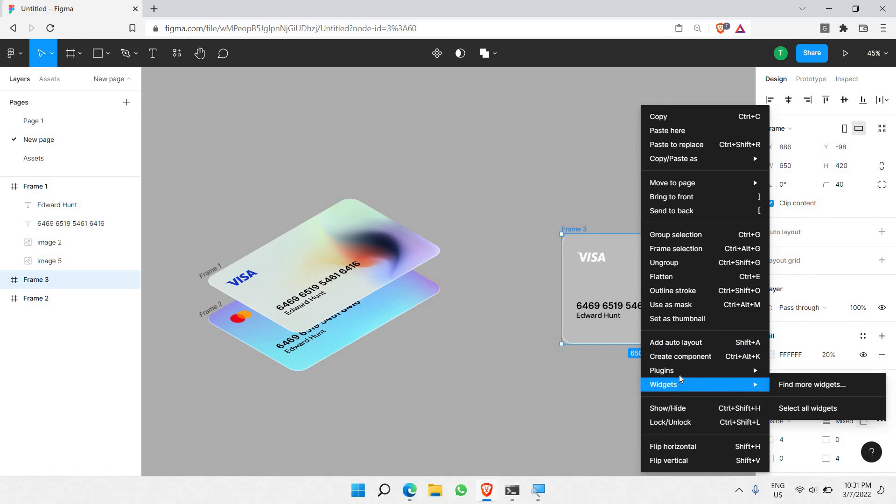
pyautogui.moveTo(663, 372)
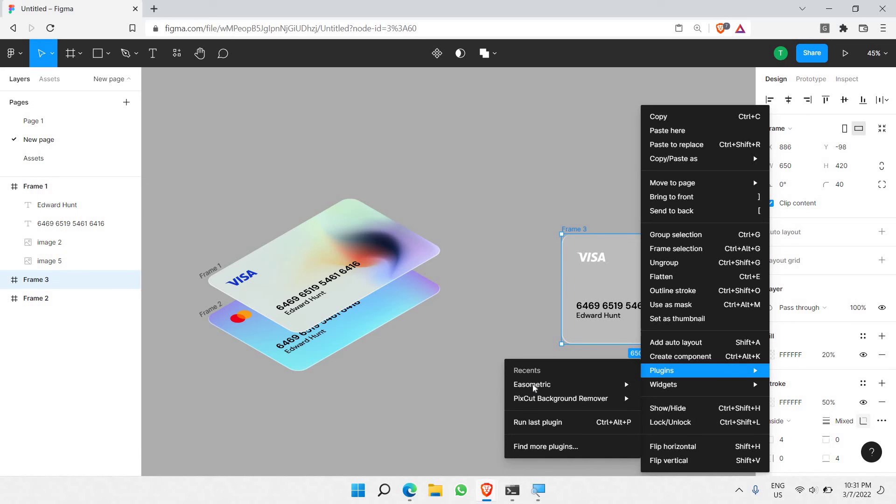
pyautogui.click(638, 253)
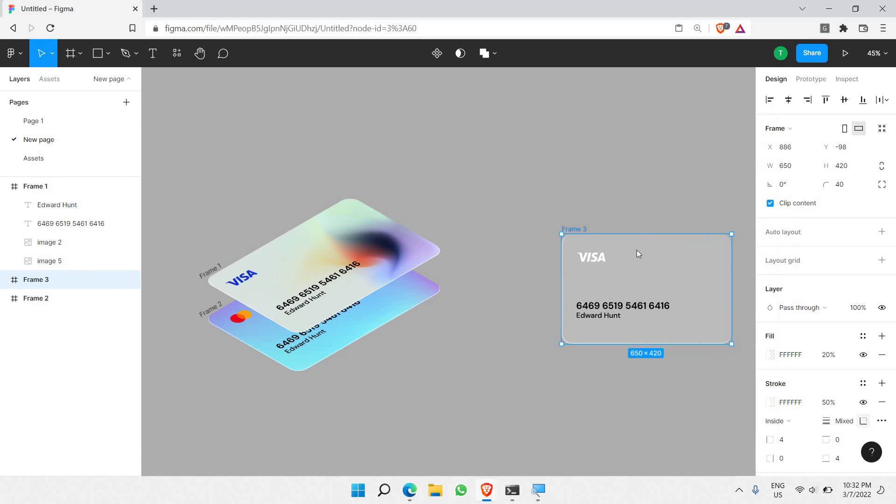
pyautogui.rightClick(638, 253)
pyautogui.moveTo(653, 371)
pyautogui.moveTo(582, 389)
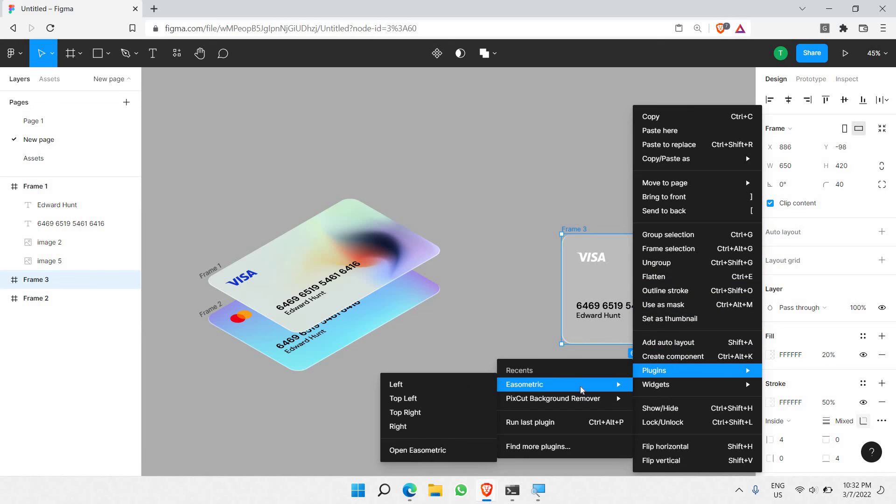
pyautogui.click(622, 306)
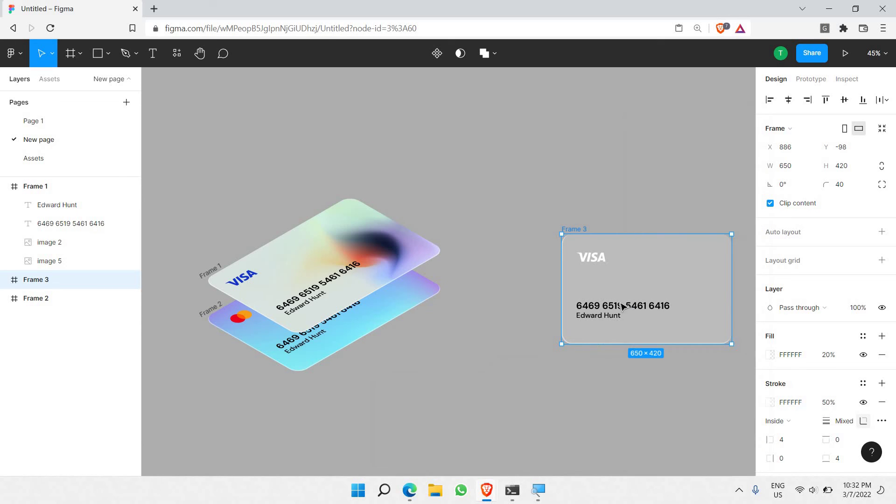
# - Move the glass card onto the stack above the pastel card and put Frame 3 at the top of the layers
pyautogui.moveTo(651, 216); pyautogui.dragTo(234, 188)
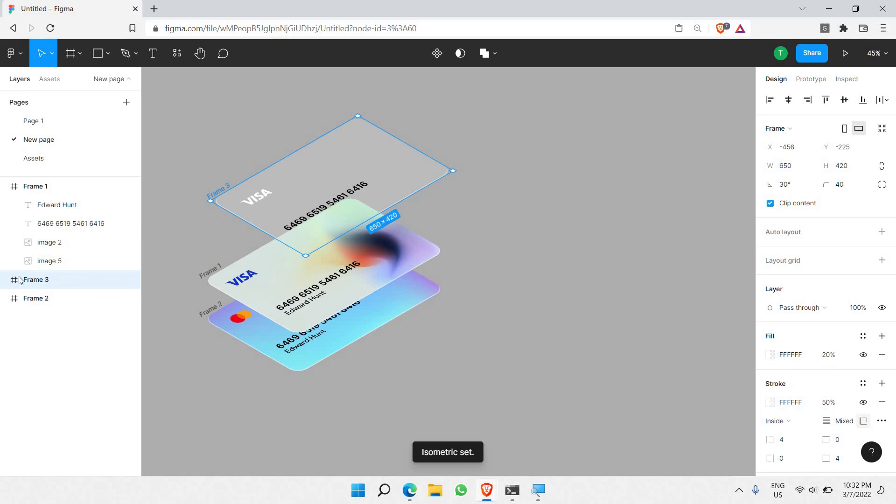
pyautogui.click(4, 187)
pyautogui.moveTo(44, 206); pyautogui.dragTo(46, 184)
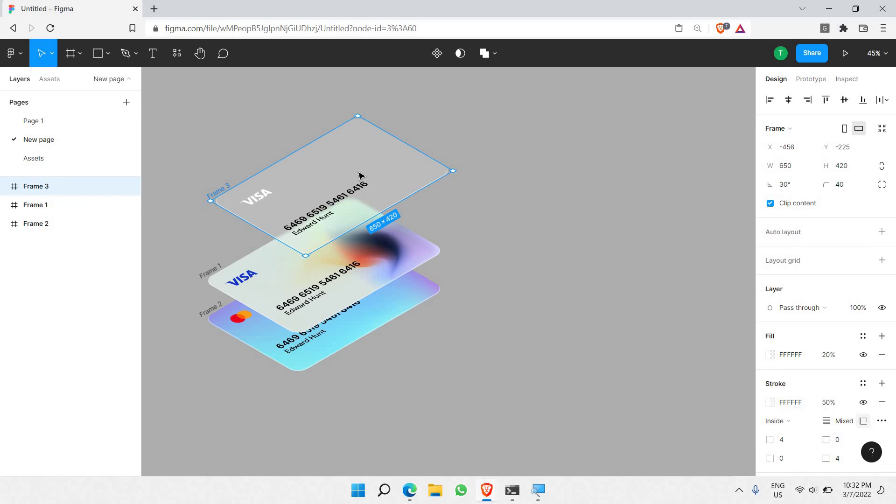
pyautogui.moveTo(359, 176); pyautogui.dragTo(352, 201)
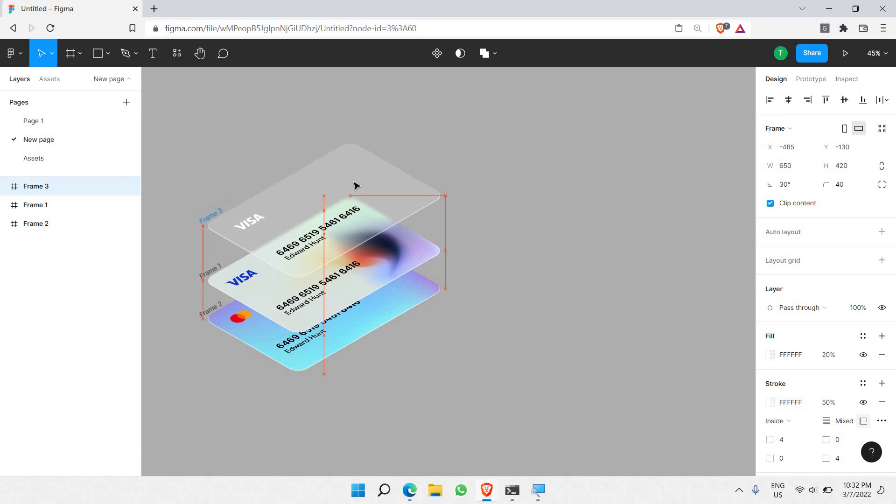
pyautogui.click(260, 133)
pyautogui.hscroll(-5, 259, 134)
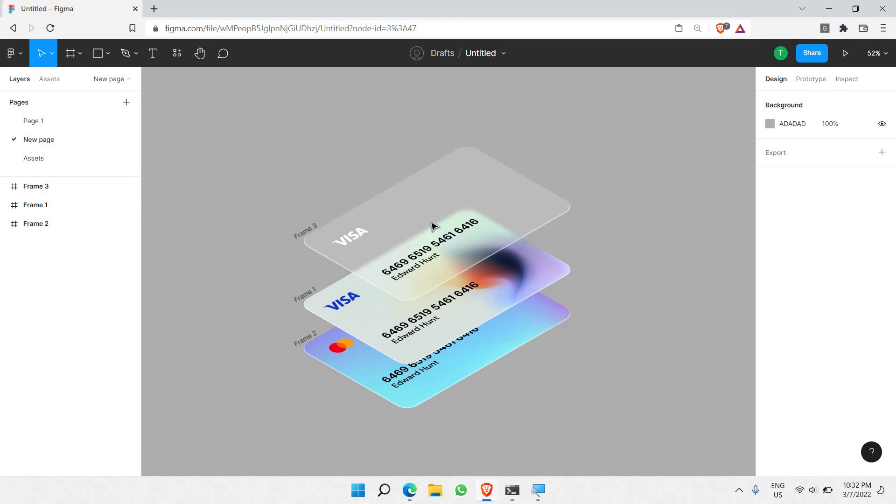
# - Change the glass card's card number text fill to white, FFFFFF
pyautogui.click(422, 257)
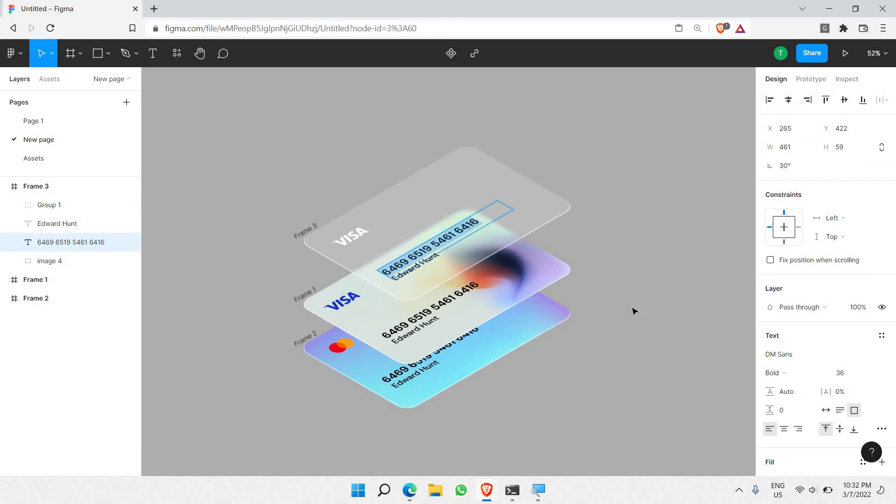
pyautogui.scroll(-3, 786, 402)
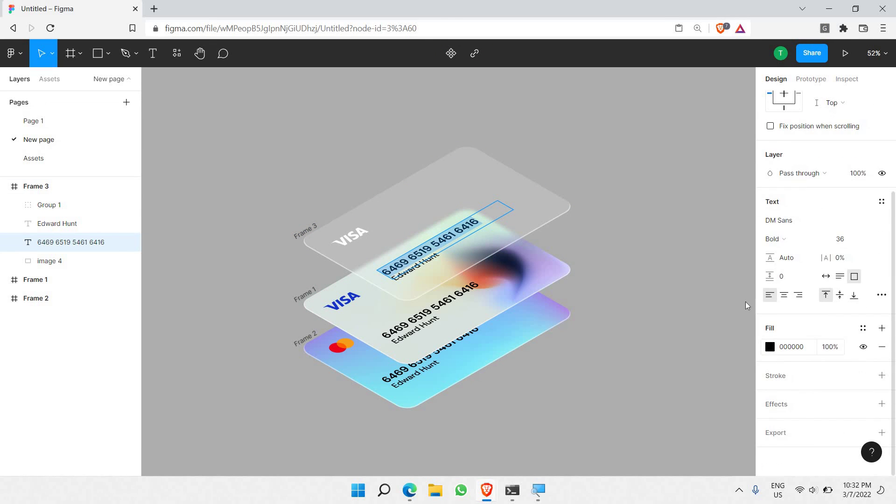
pyautogui.click(770, 347)
pyautogui.write('FFFFFF')
pyautogui.press('Return')
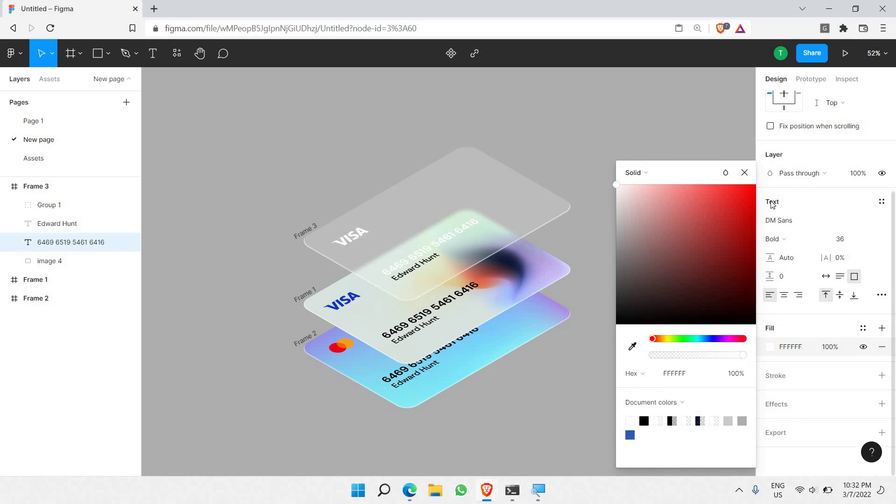
pyautogui.click(744, 173)
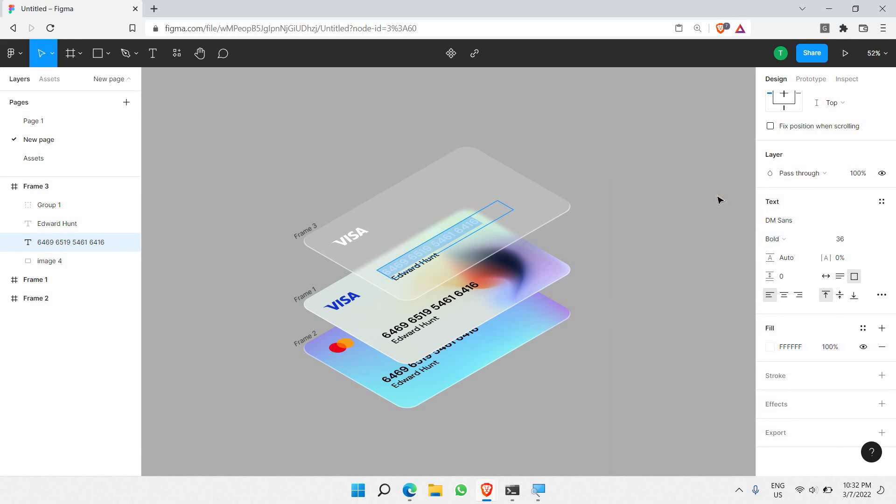
pyautogui.click(541, 245)
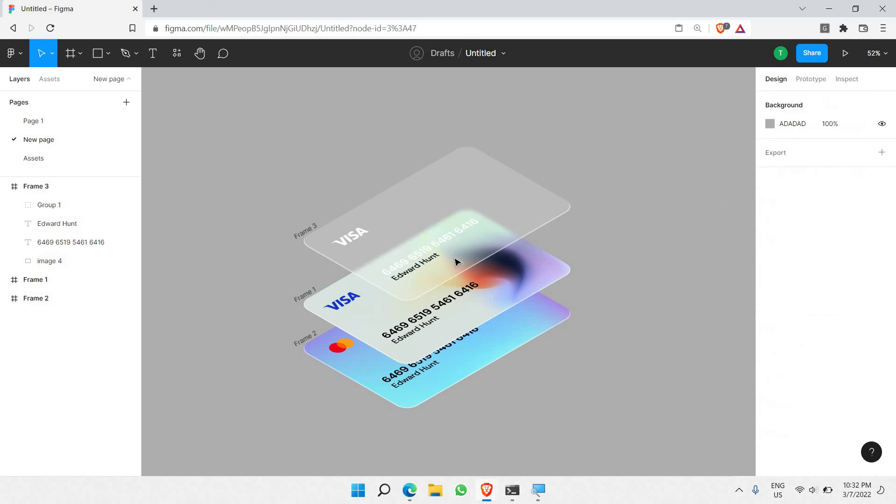
# - Change the cardholder name text fill to white, FFFFFF
pyautogui.click(422, 267)
pyautogui.scroll(-3, 771, 353)
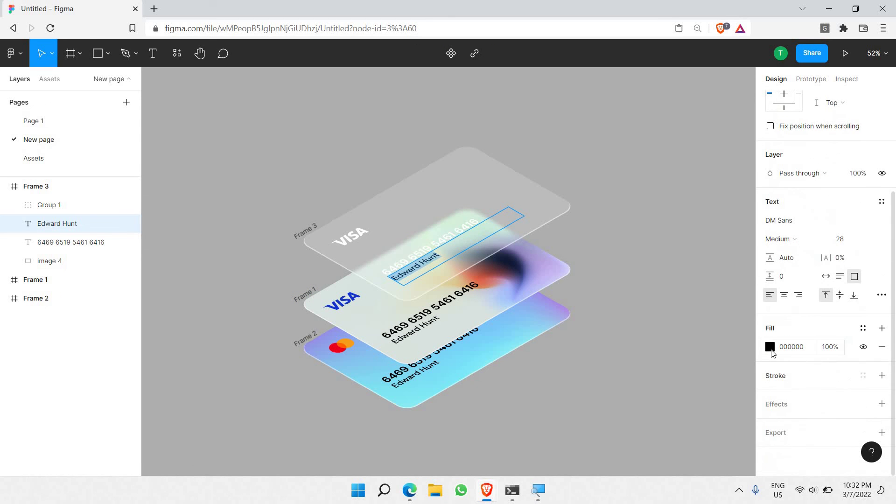
pyautogui.click(771, 350)
pyautogui.write('FFFFFF')
pyautogui.press('Return')
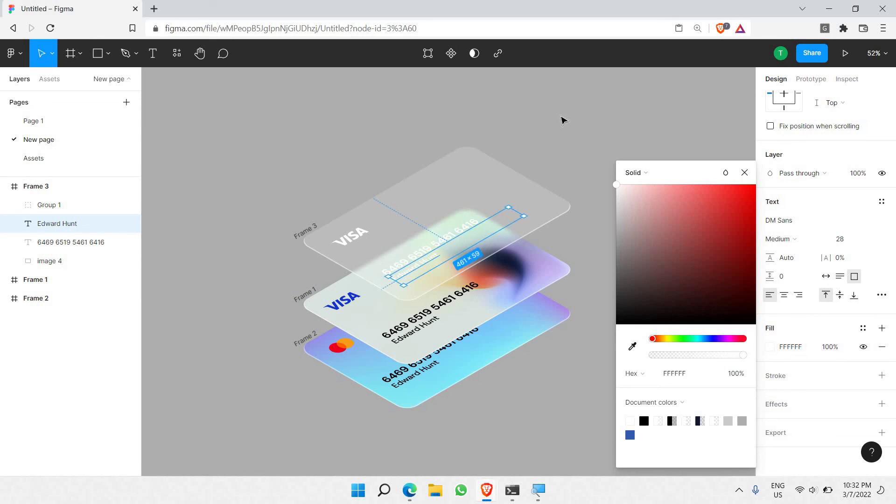
pyautogui.click(562, 120)
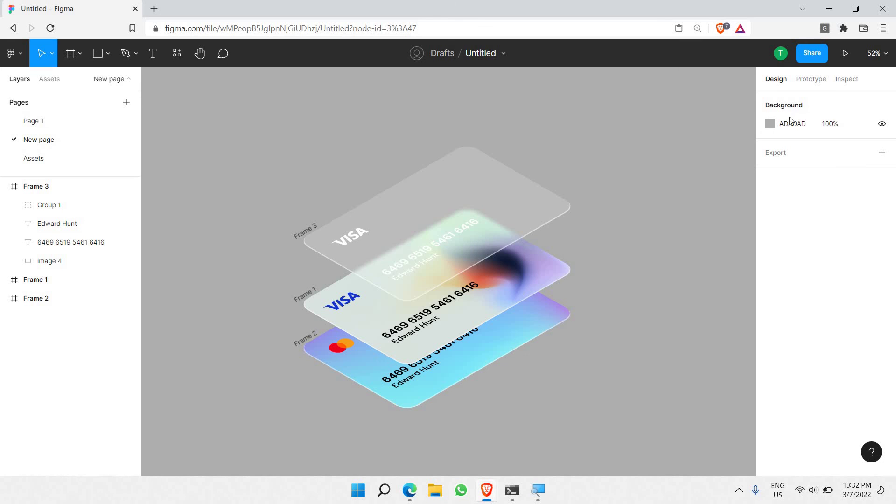
# - Adjust the page Background colour's hue and shade to the muted blue 4356BA behind the card stack
pyautogui.click(770, 123)
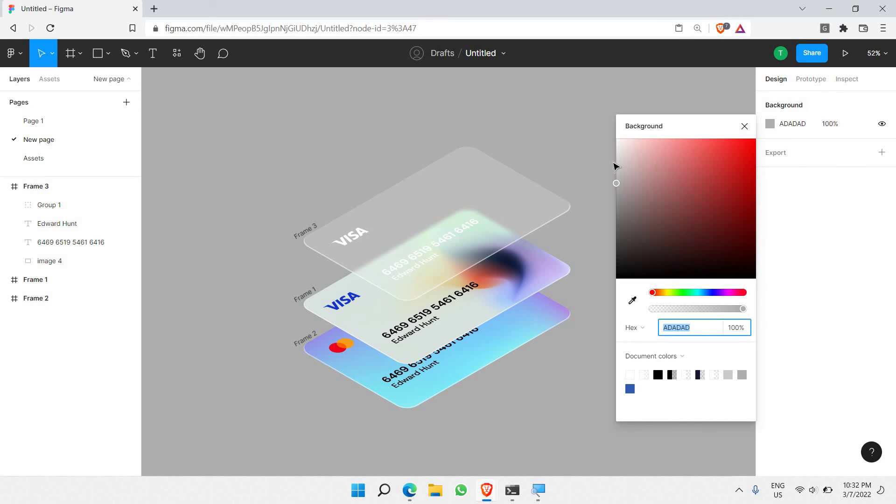
pyautogui.click(615, 166)
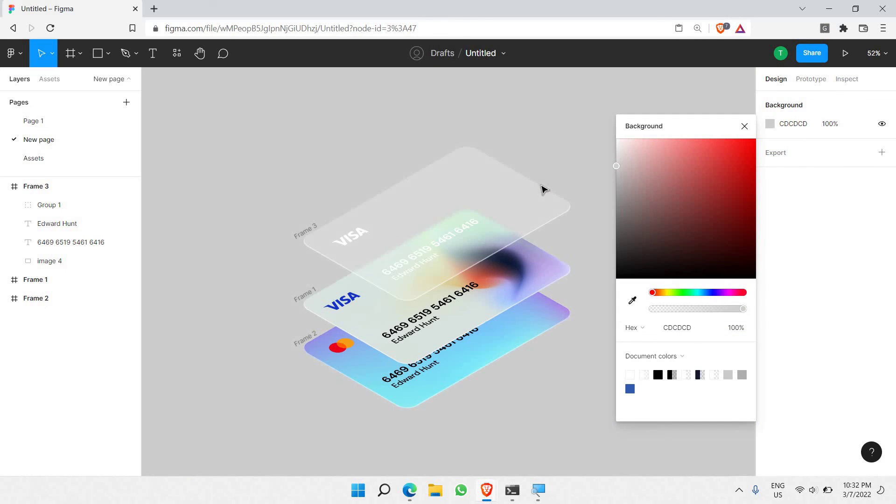
pyautogui.moveTo(542, 189); pyautogui.dragTo(607, 182)
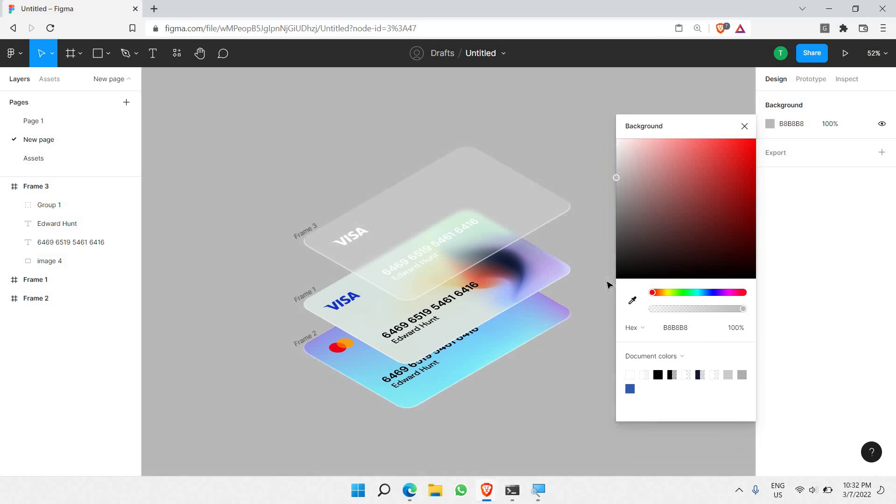
pyautogui.click(707, 292)
pyautogui.moveTo(655, 149); pyautogui.dragTo(796, 136)
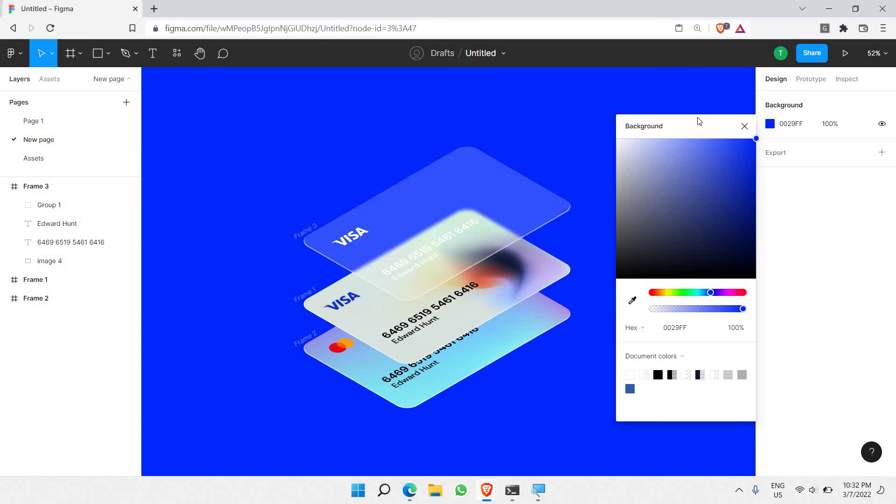
pyautogui.moveTo(698, 162); pyautogui.dragTo(705, 180)
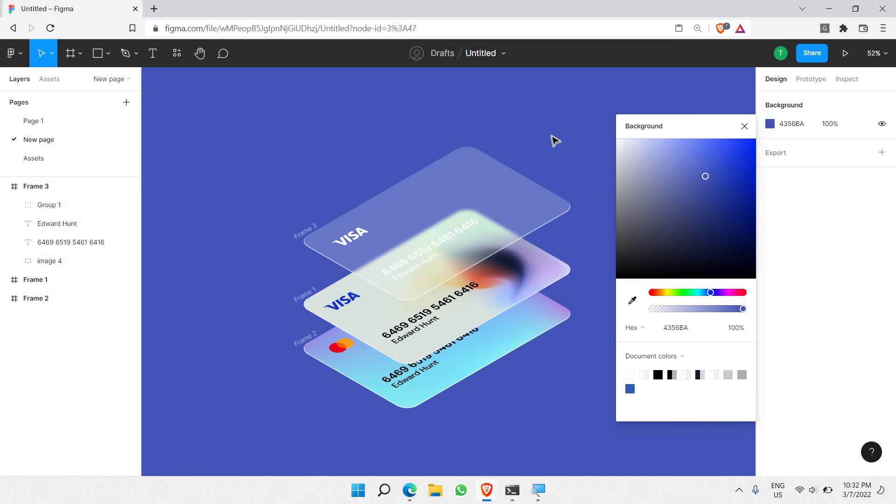
pyautogui.click(745, 126)
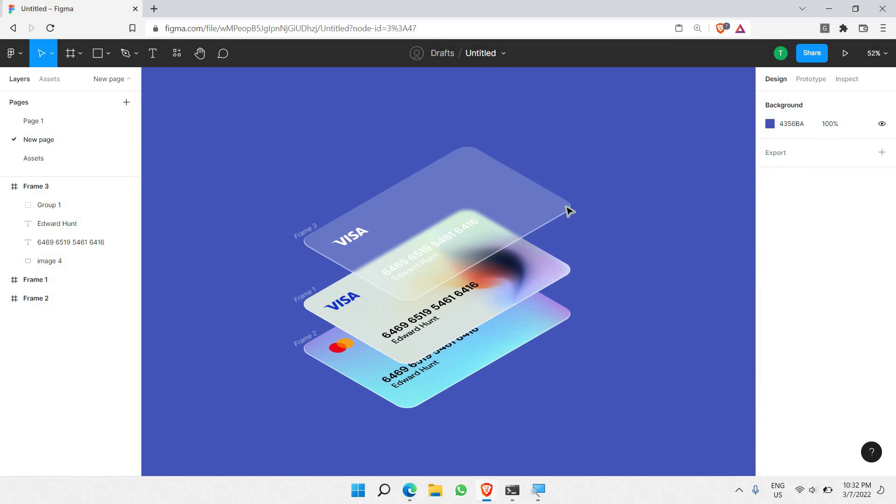
pyautogui.scroll(-1, 583, 202)
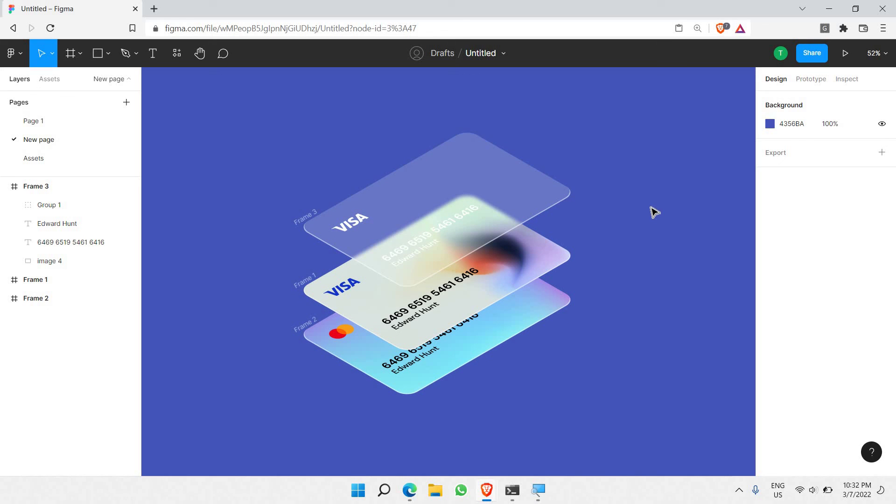